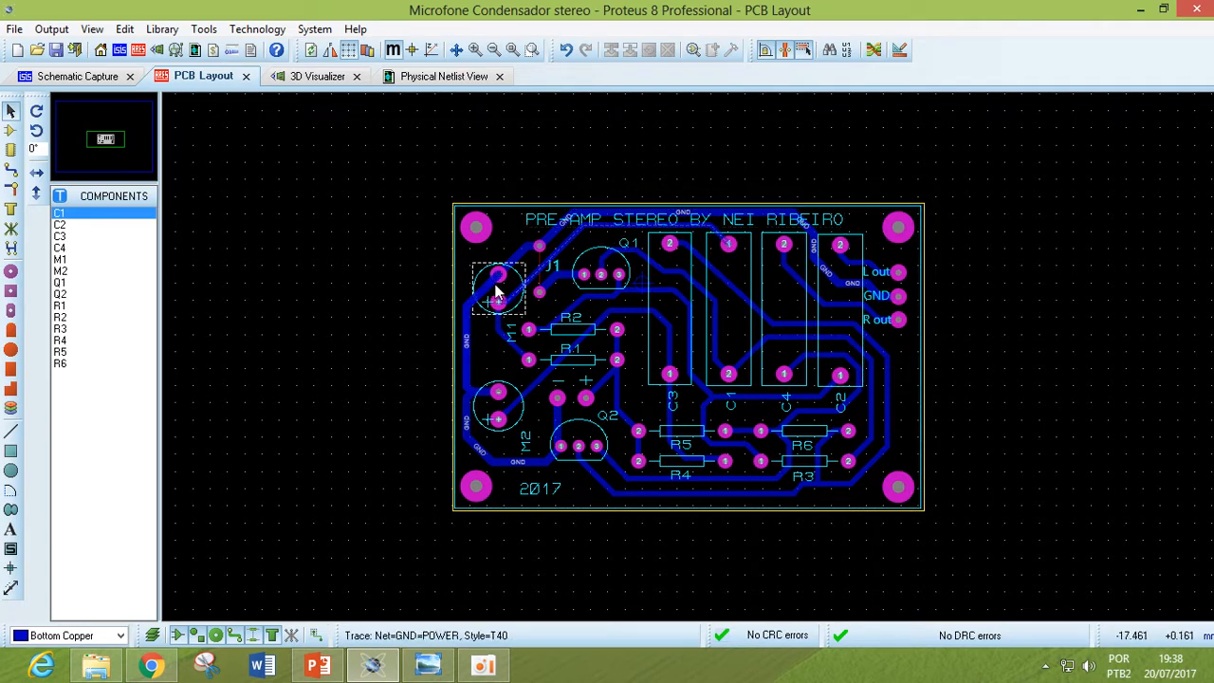
Highlight the net of the GND trace running between M1 and M2 on the schematic, and view its connections
{"action": "left_click", "coordinate": [468, 352]}
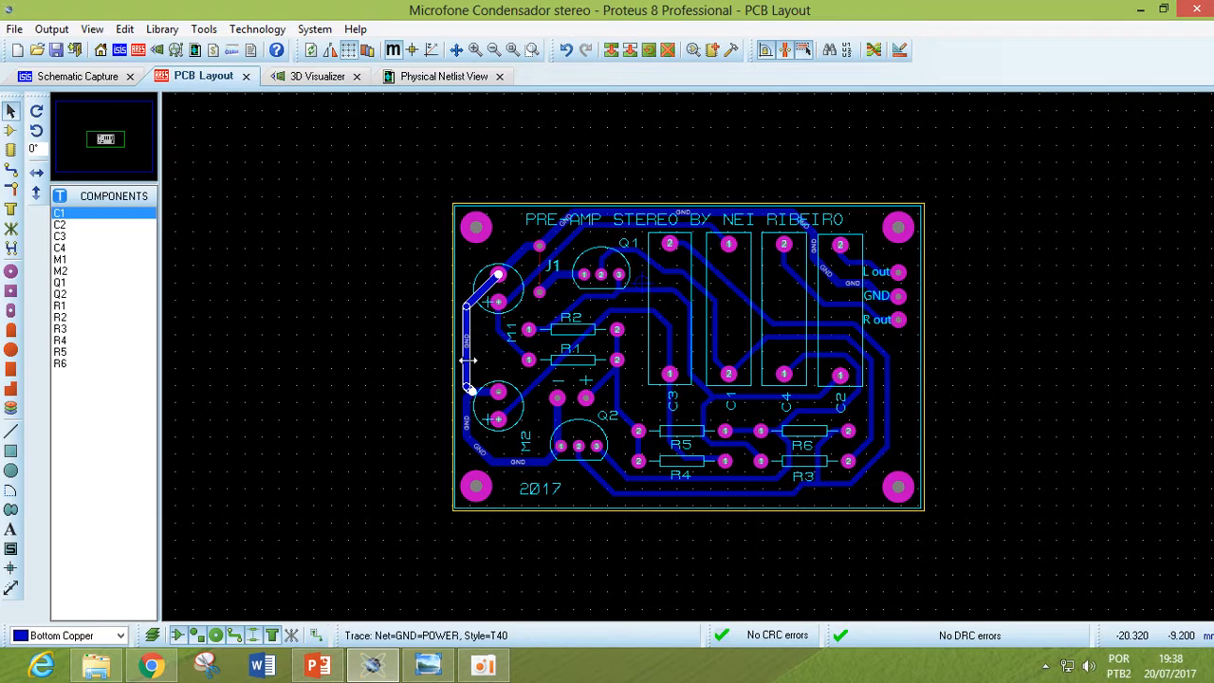
{"action": "scroll", "coordinate": [468, 360], "scroll_direction": "up", "scroll_amount": 1}
{"action": "scroll", "coordinate": [692, 368], "scroll_direction": "down", "scroll_amount": 1}
{"action": "scroll", "coordinate": [692, 368], "scroll_direction": "up", "scroll_amount": 1}
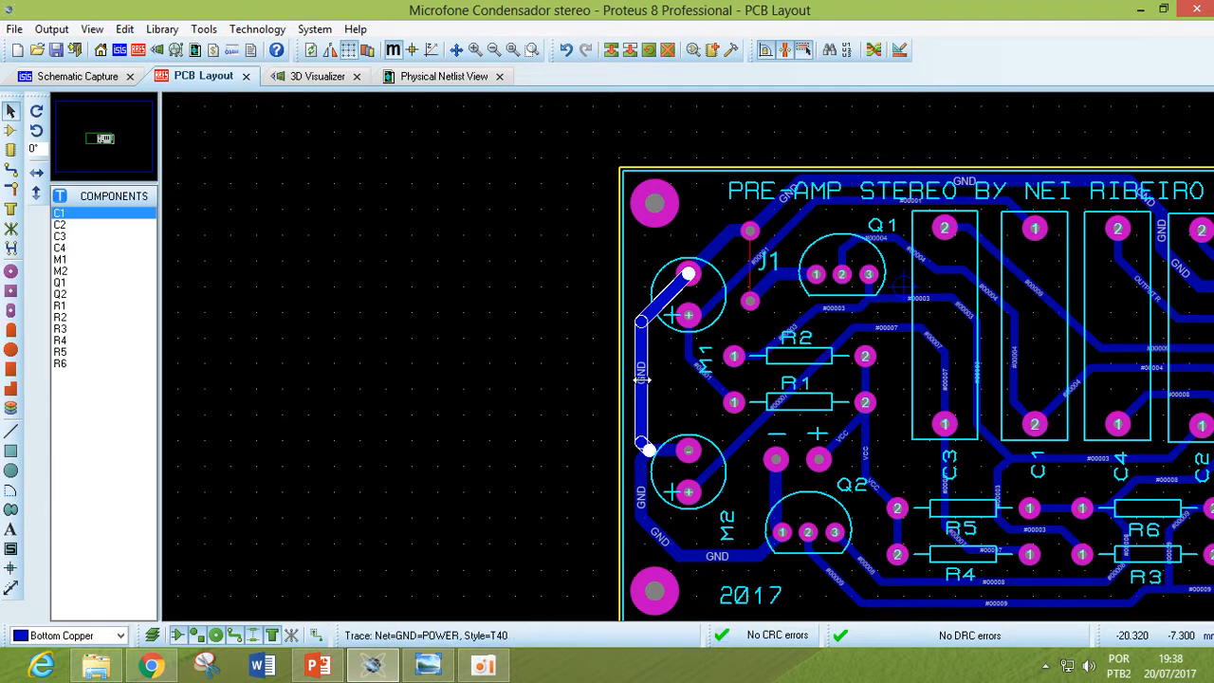
{"action": "right_click", "coordinate": [642, 379]}
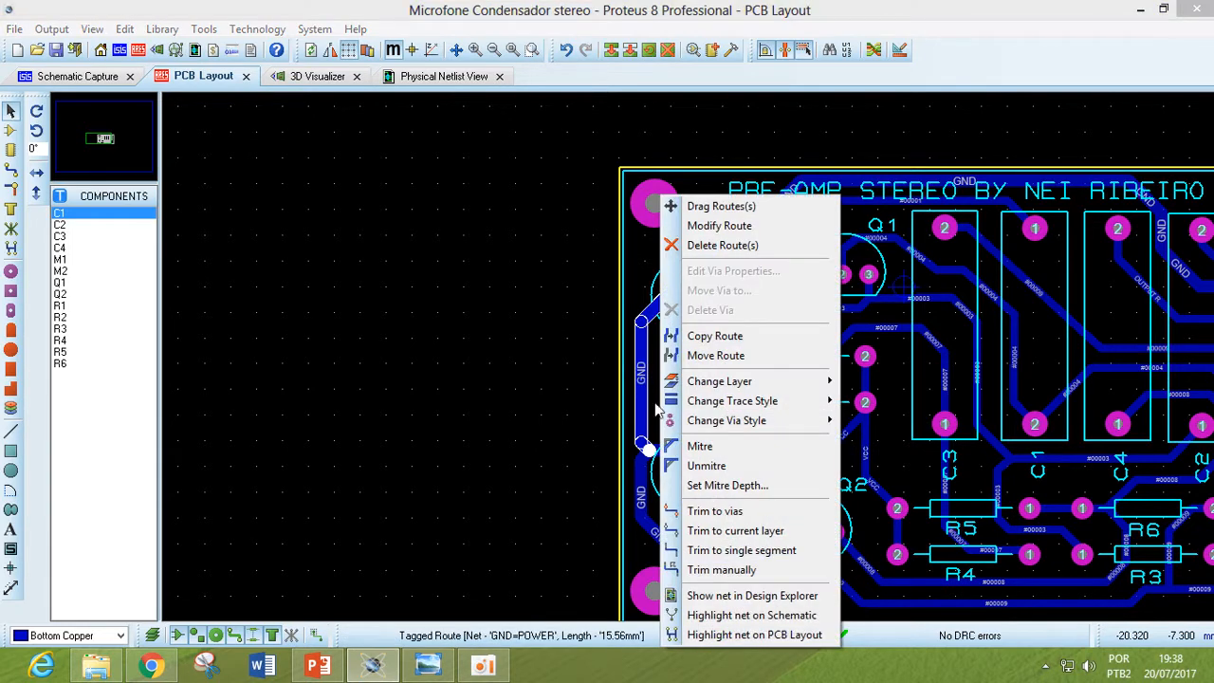
{"action": "left_click", "coordinate": [752, 616]}
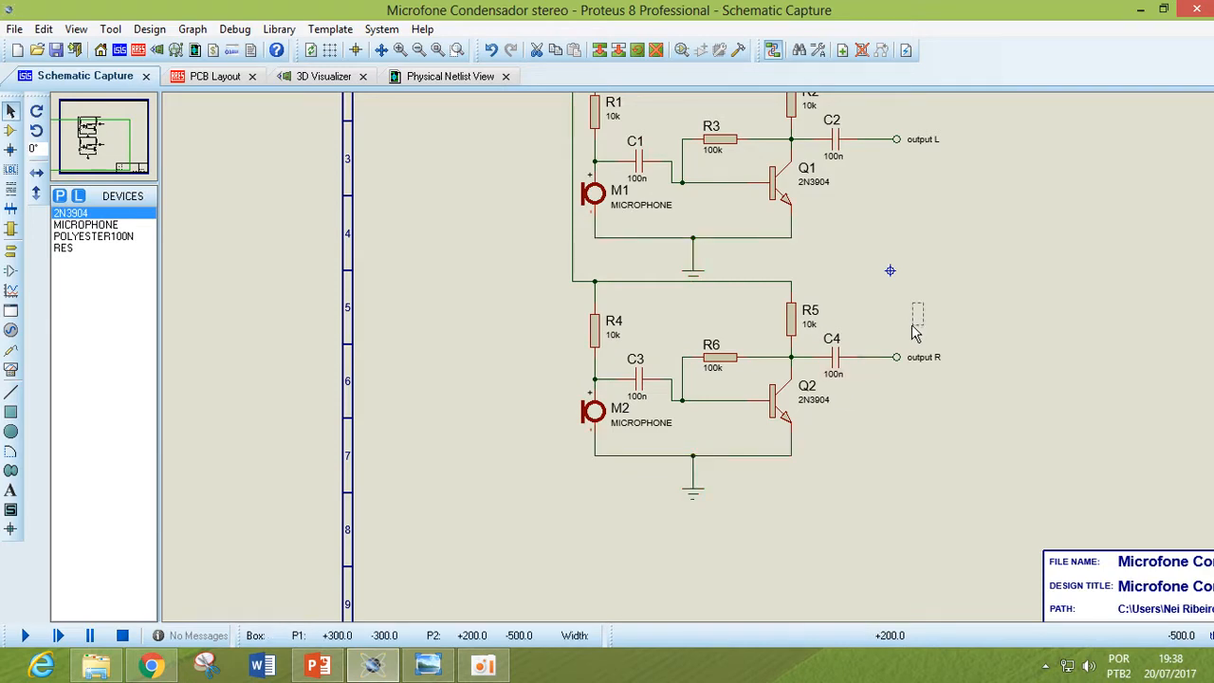
{"action": "left_click_drag", "start_coordinate": [984, 314], "coordinate": [916, 388]}
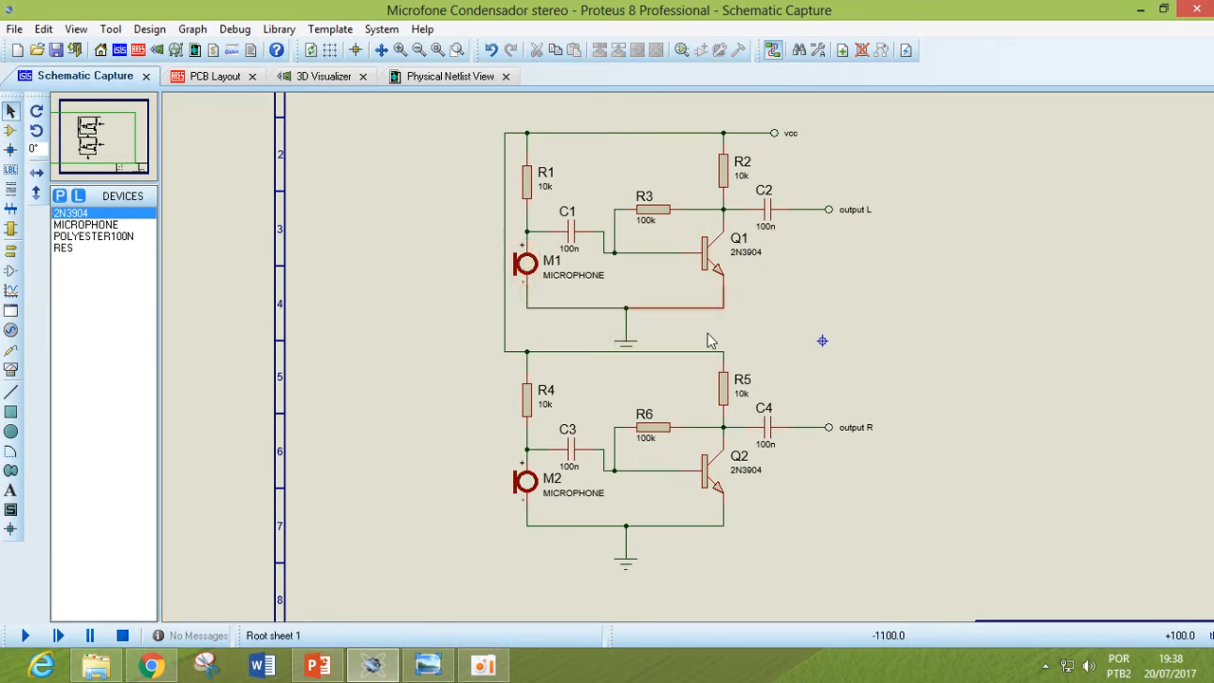
Return to the PCB layout, view the whole board and deselect the GND trace
{"action": "left_click", "coordinate": [213, 76]}
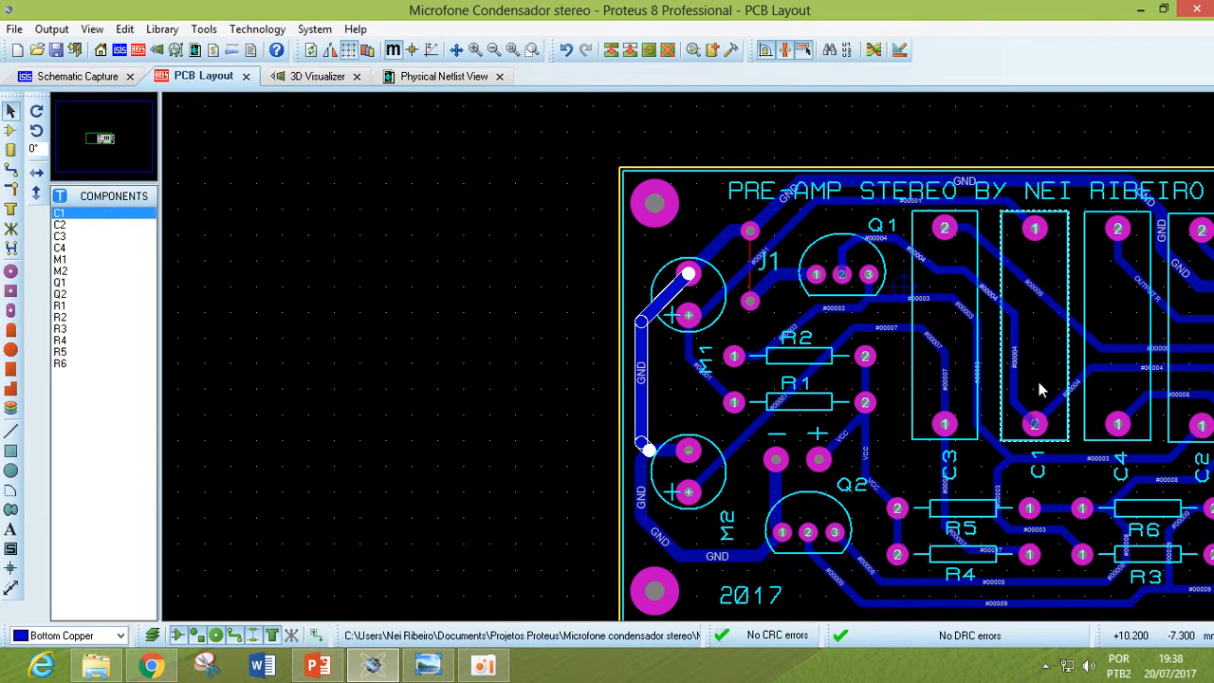
{"action": "key", "text": "F7"}
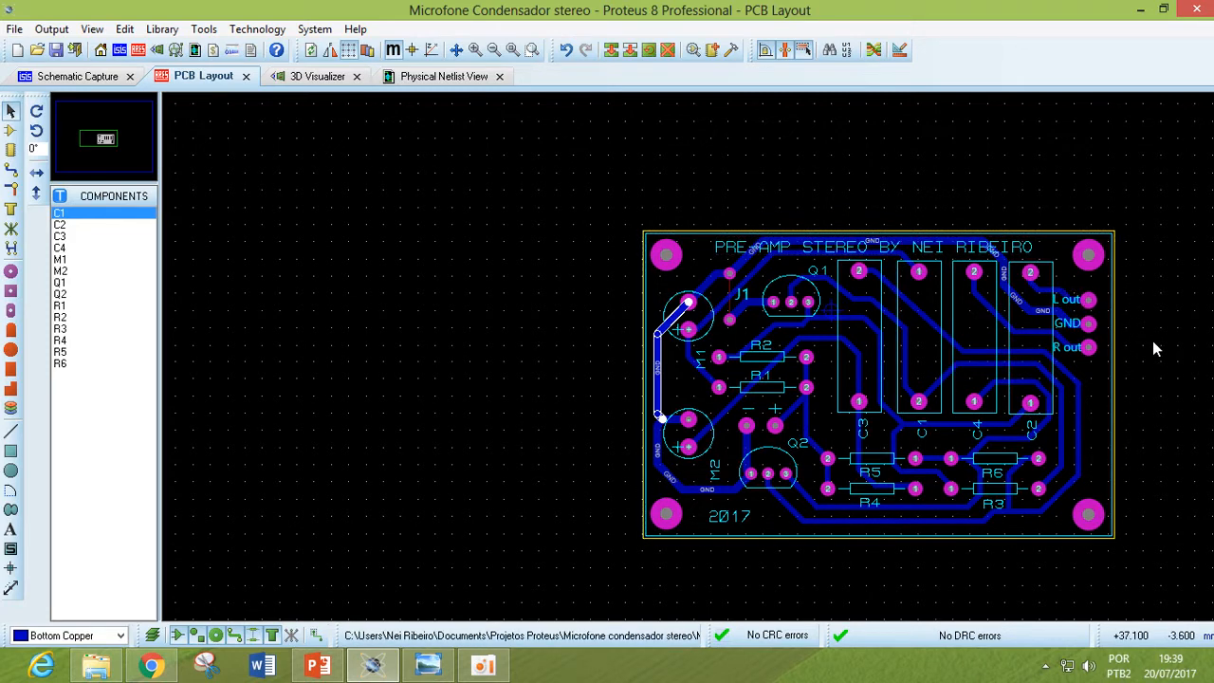
{"action": "left_click", "coordinate": [659, 411]}
On the schematic, place a GROUND terminal below microphone M2 and wire it to the lower circuit's ground line
{"action": "left_click", "coordinate": [92, 80]}
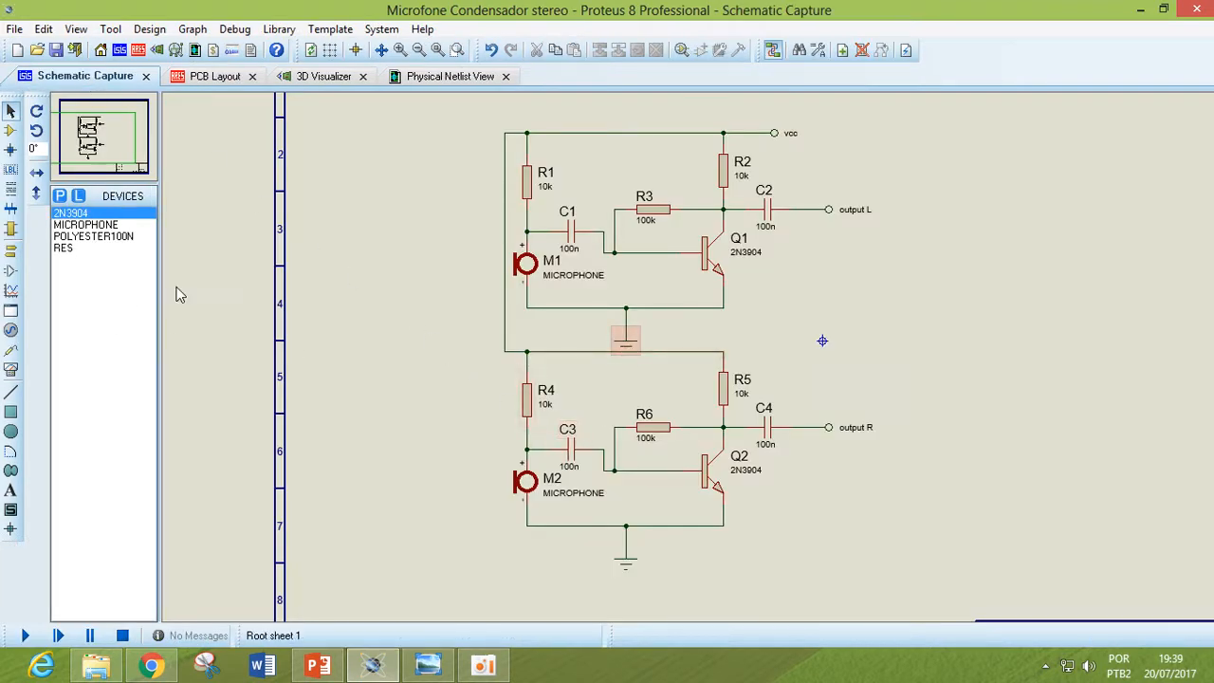
{"action": "left_click", "coordinate": [10, 251]}
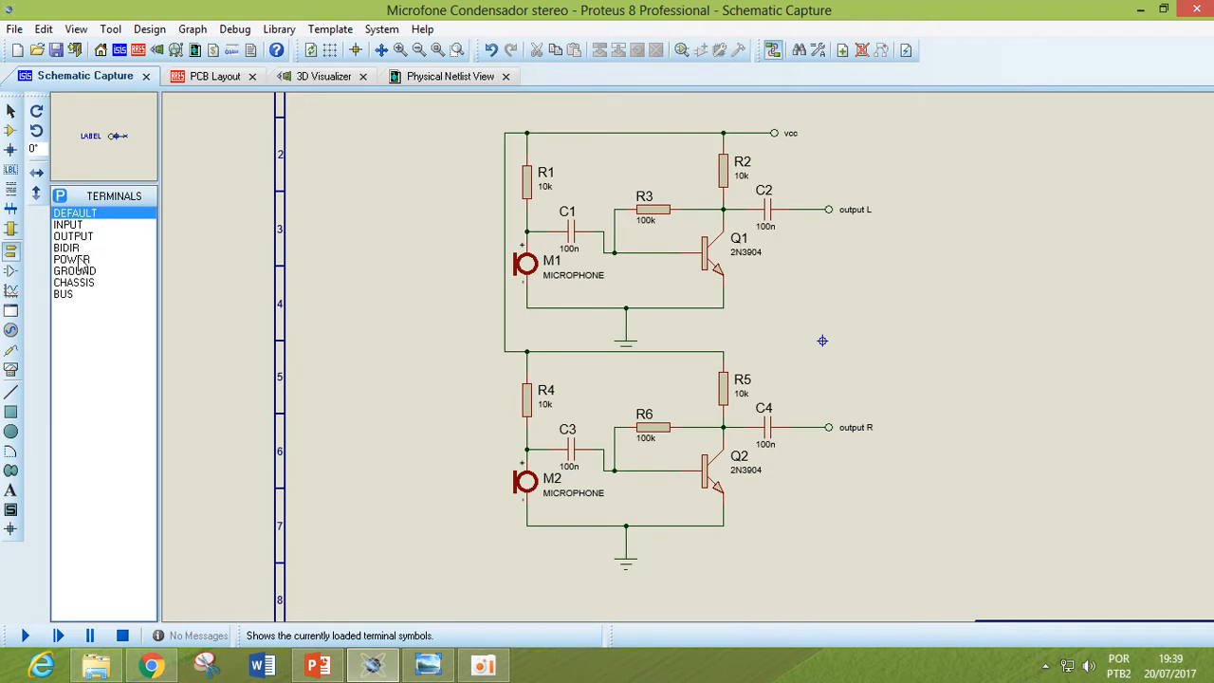
{"action": "left_click", "coordinate": [83, 271]}
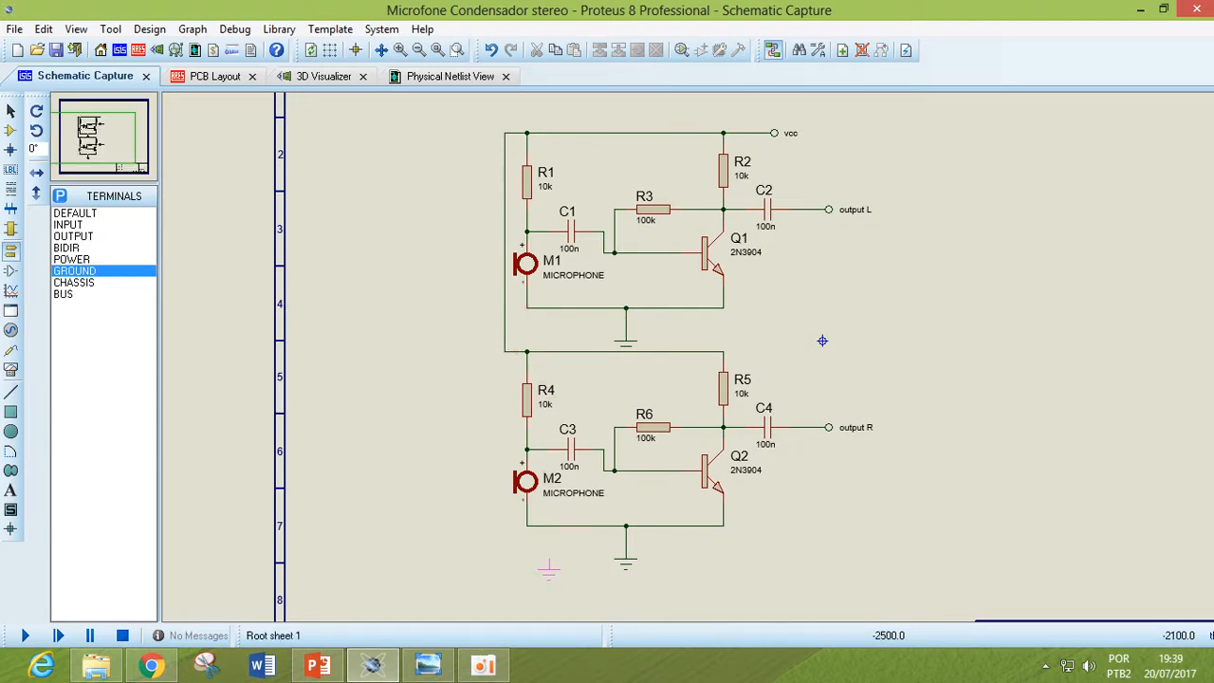
{"action": "left_click", "coordinate": [538, 569]}
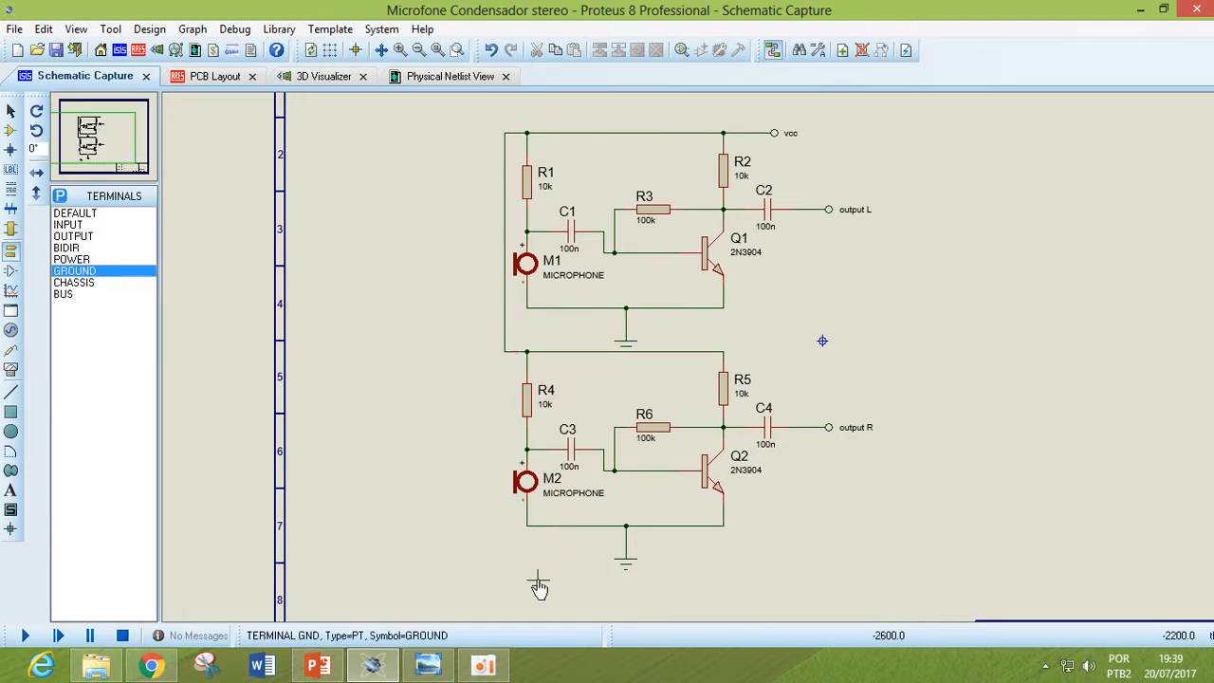
{"action": "left_click", "coordinate": [538, 571]}
{"action": "left_click", "coordinate": [548, 525]}
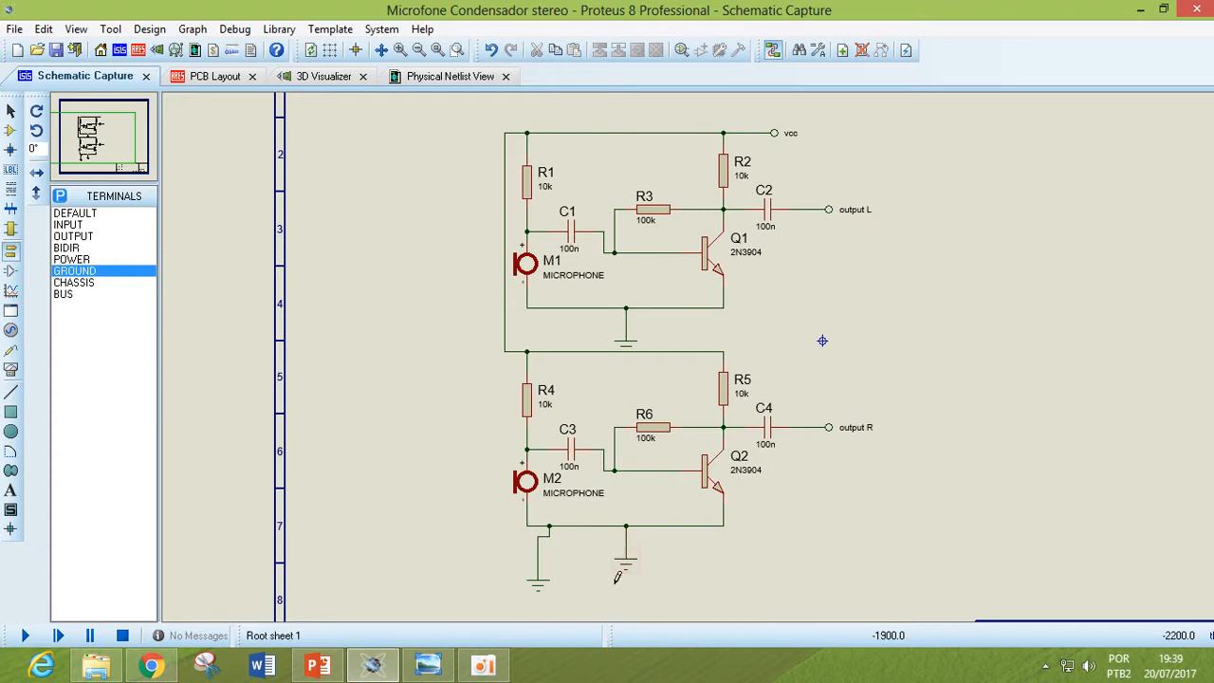
Open the Power Plane Generator for the PCB layout and set its net to GND=POWER
{"action": "left_click", "coordinate": [210, 79]}
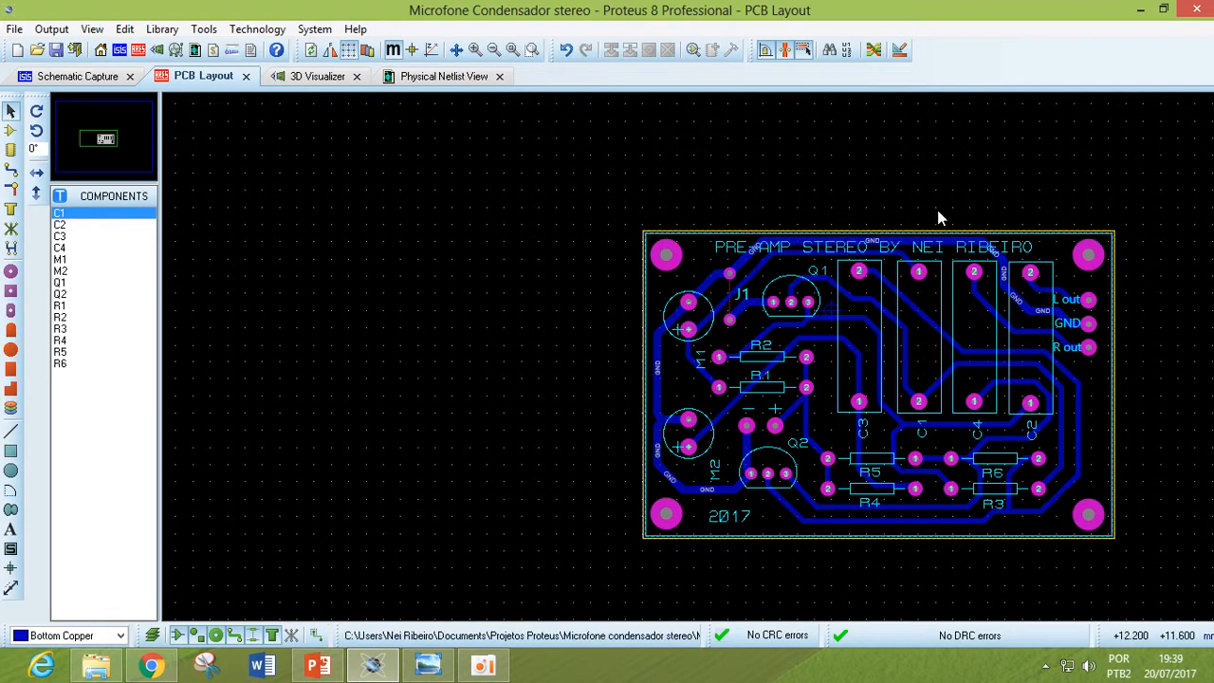
{"action": "scroll", "coordinate": [1024, 249], "scroll_direction": "down", "scroll_amount": 1}
{"action": "scroll", "coordinate": [982, 337], "scroll_direction": "up", "scroll_amount": 1}
{"action": "scroll", "coordinate": [607, 352], "scroll_direction": "down", "scroll_amount": 1}
{"action": "scroll", "coordinate": [499, 379], "scroll_direction": "up", "scroll_amount": 1}
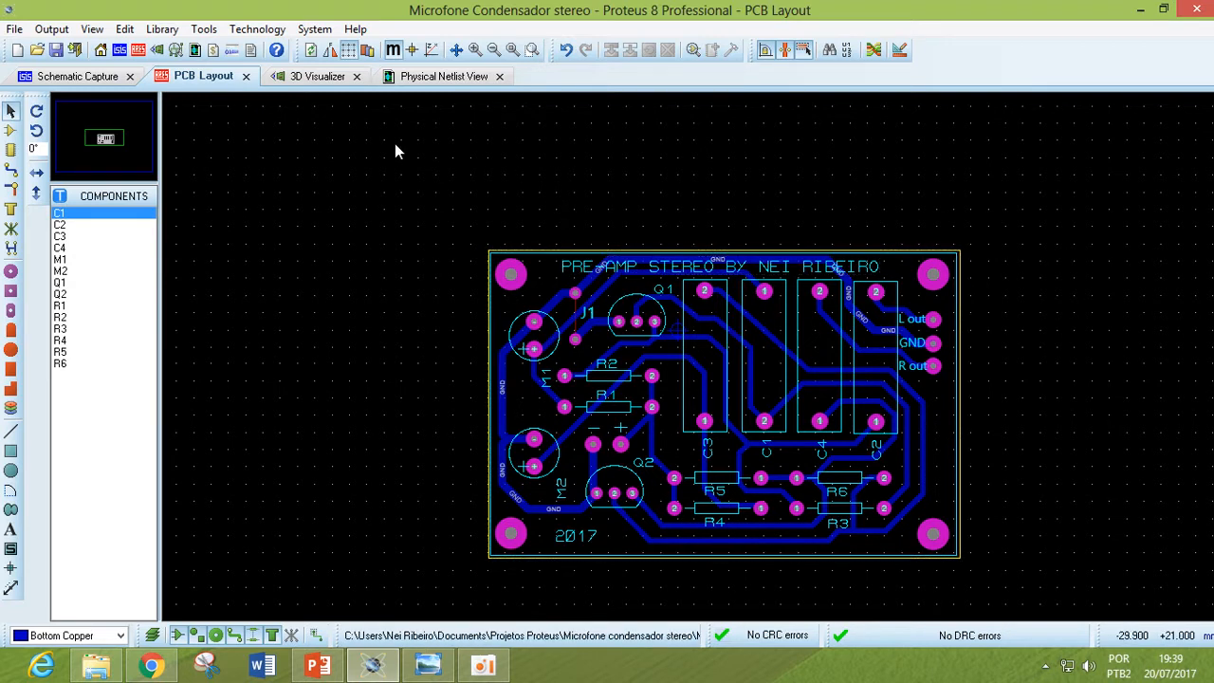
{"action": "left_click", "coordinate": [204, 31]}
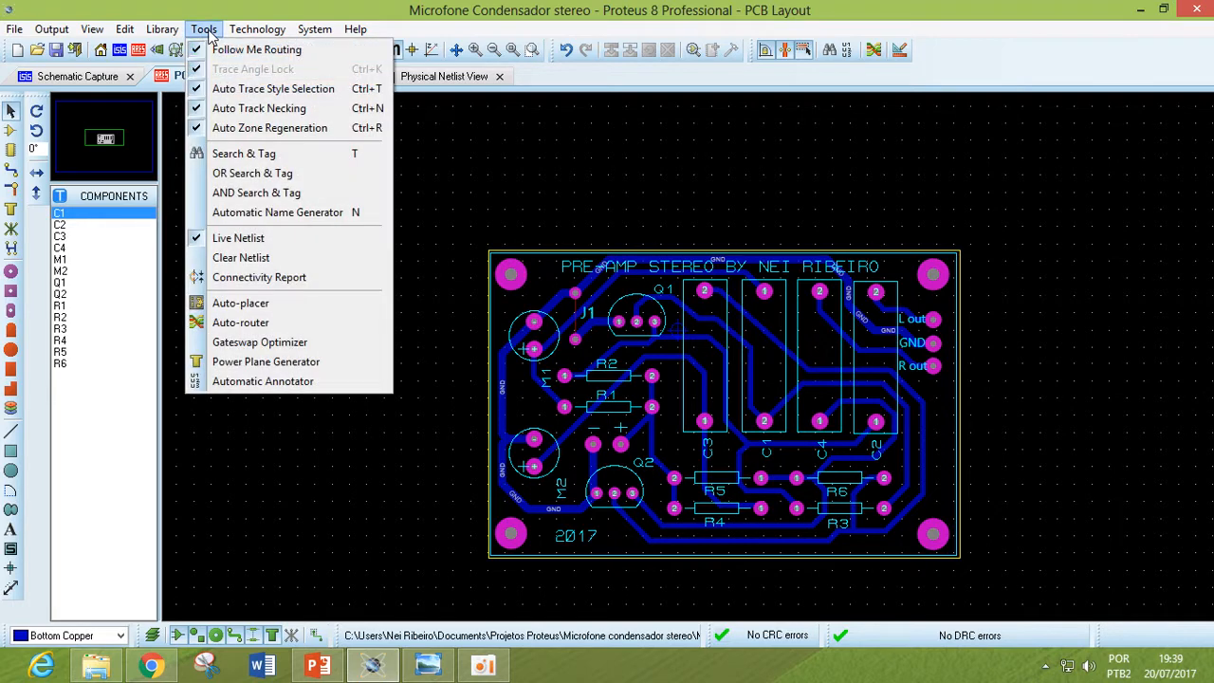
{"action": "left_click", "coordinate": [298, 366]}
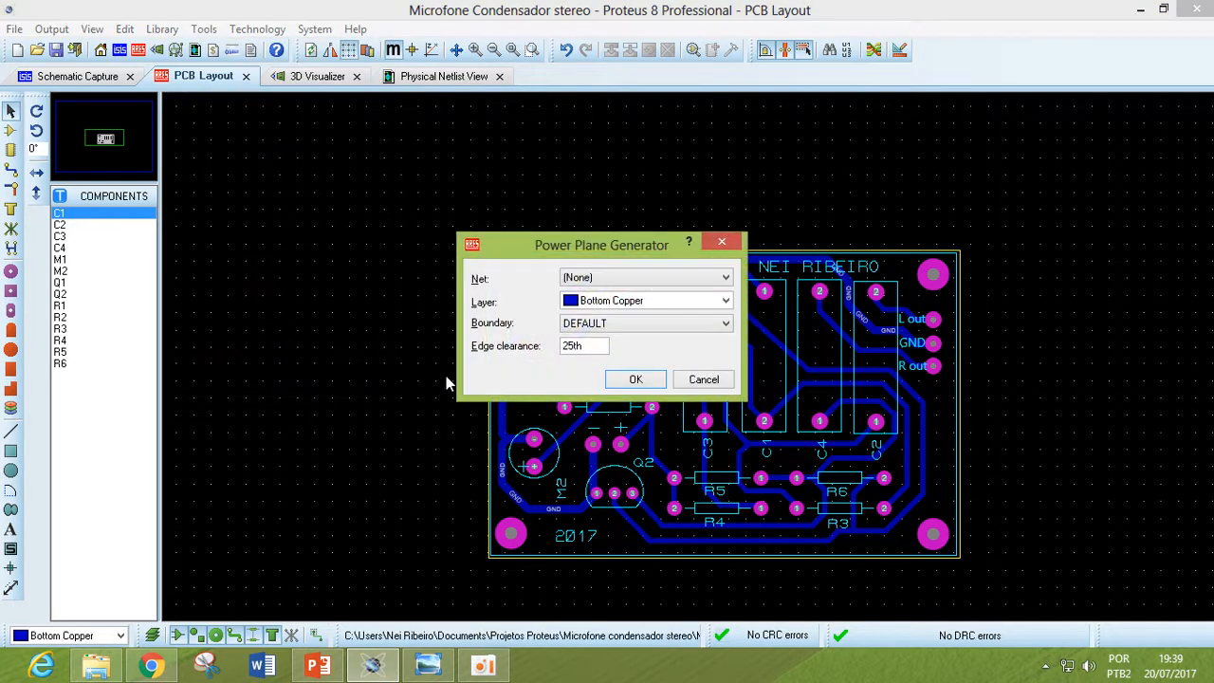
{"action": "left_click_drag", "start_coordinate": [608, 238], "coordinate": [970, 173]}
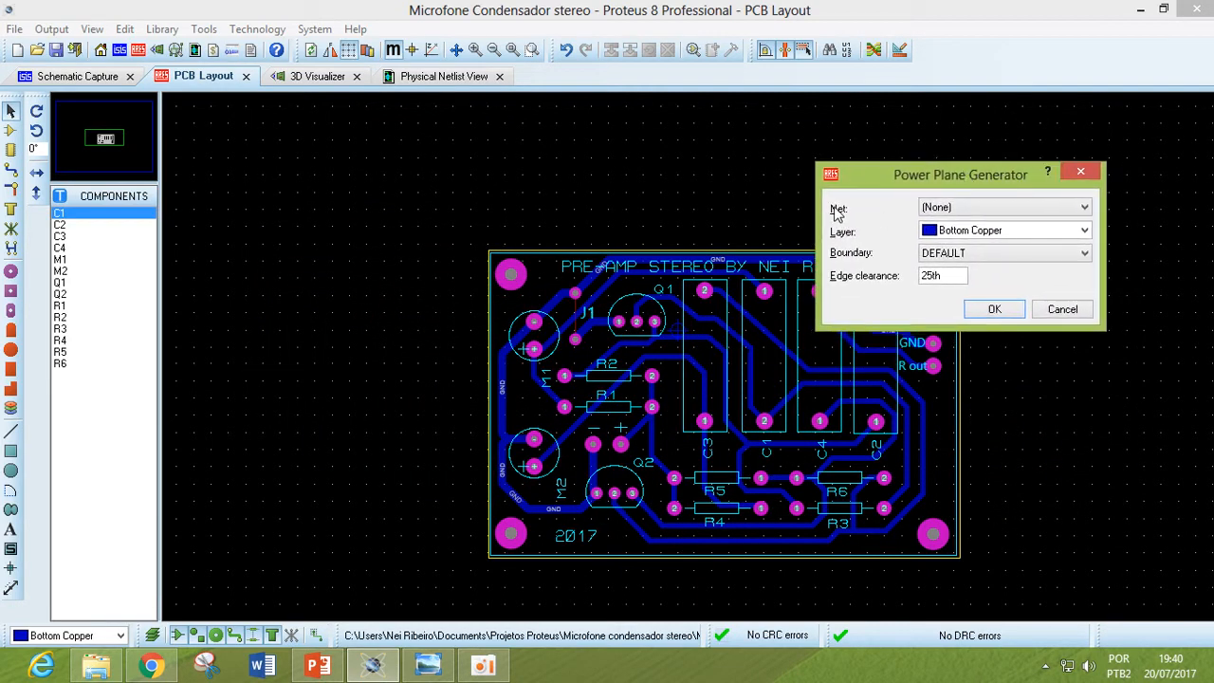
{"action": "left_click", "coordinate": [1085, 208]}
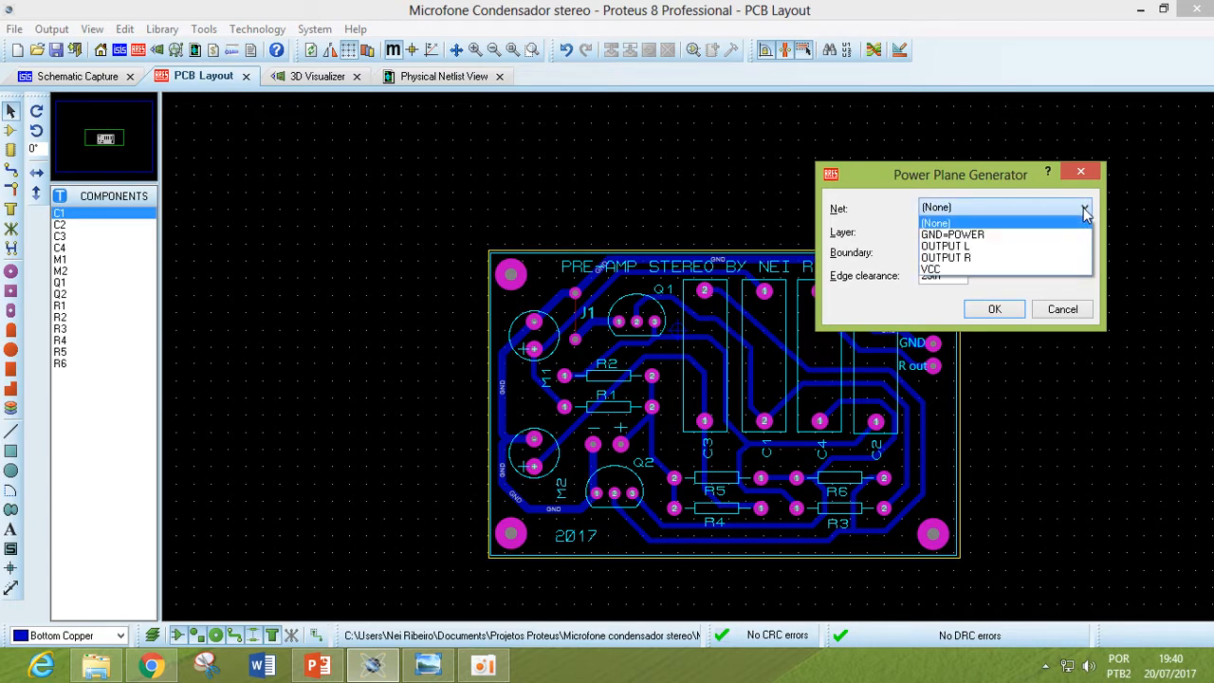
{"action": "left_click", "coordinate": [965, 243]}
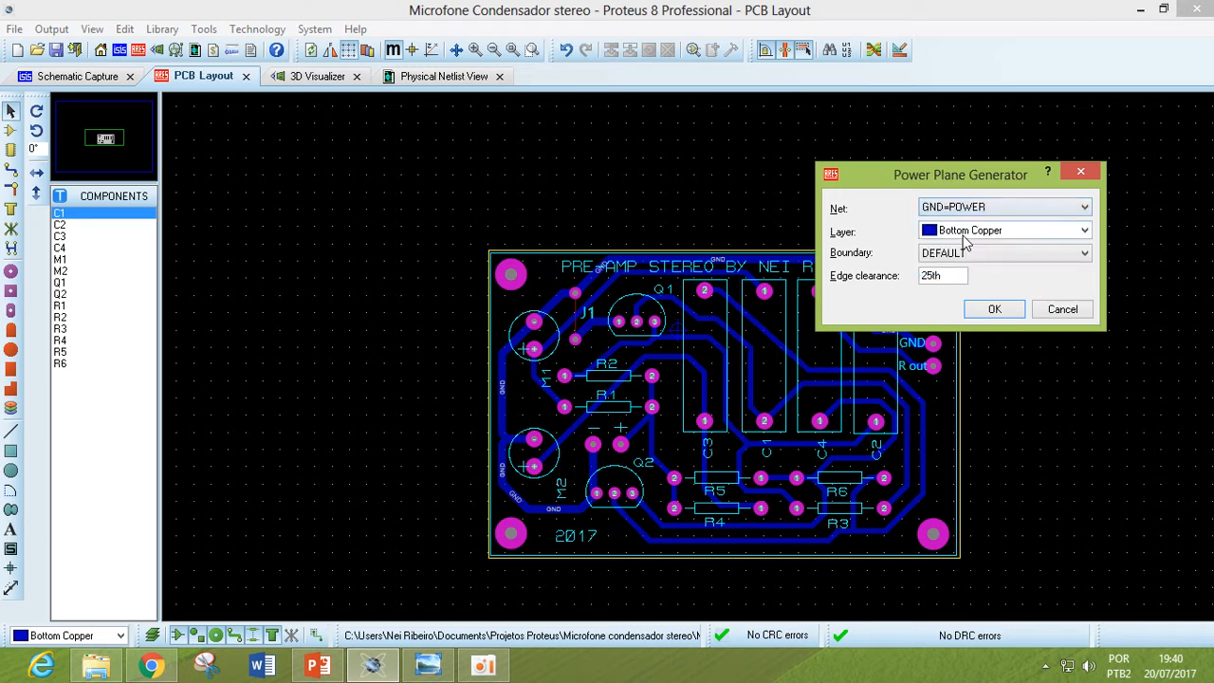
Generate the power plane on the Bottom Copper layer with the DEFAULT boundary and an edge clearance of 25th
{"action": "left_click_drag", "start_coordinate": [962, 181], "coordinate": [885, 105]}
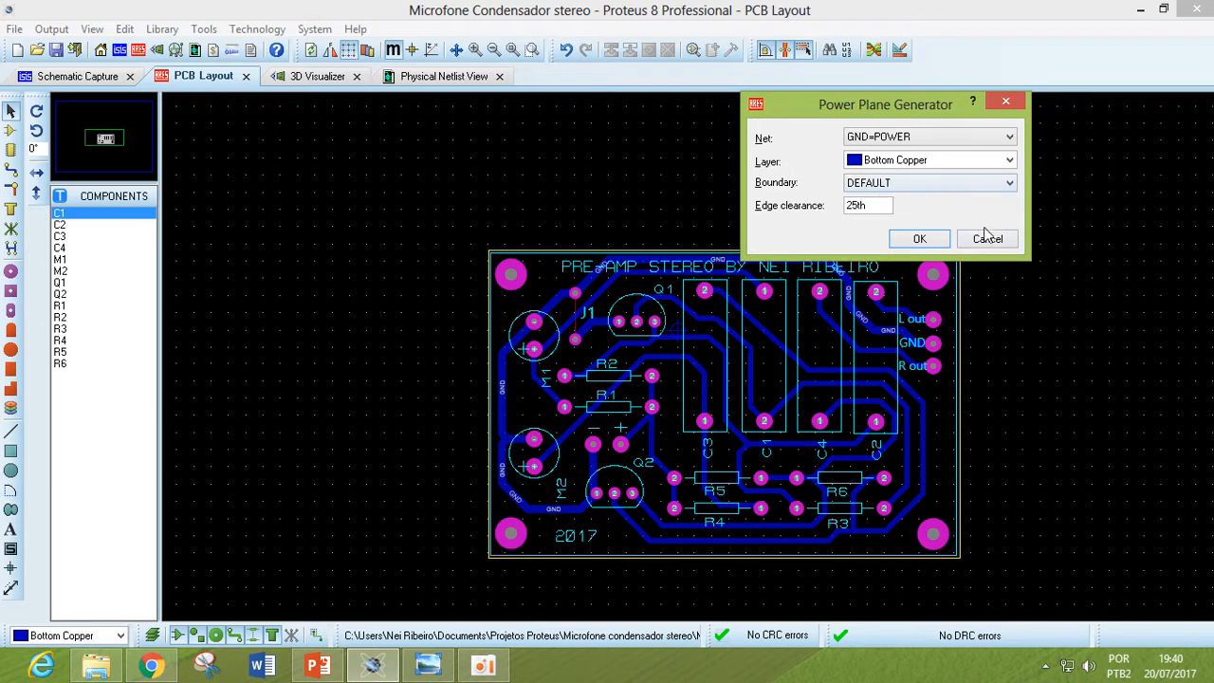
{"action": "left_click", "coordinate": [1010, 161]}
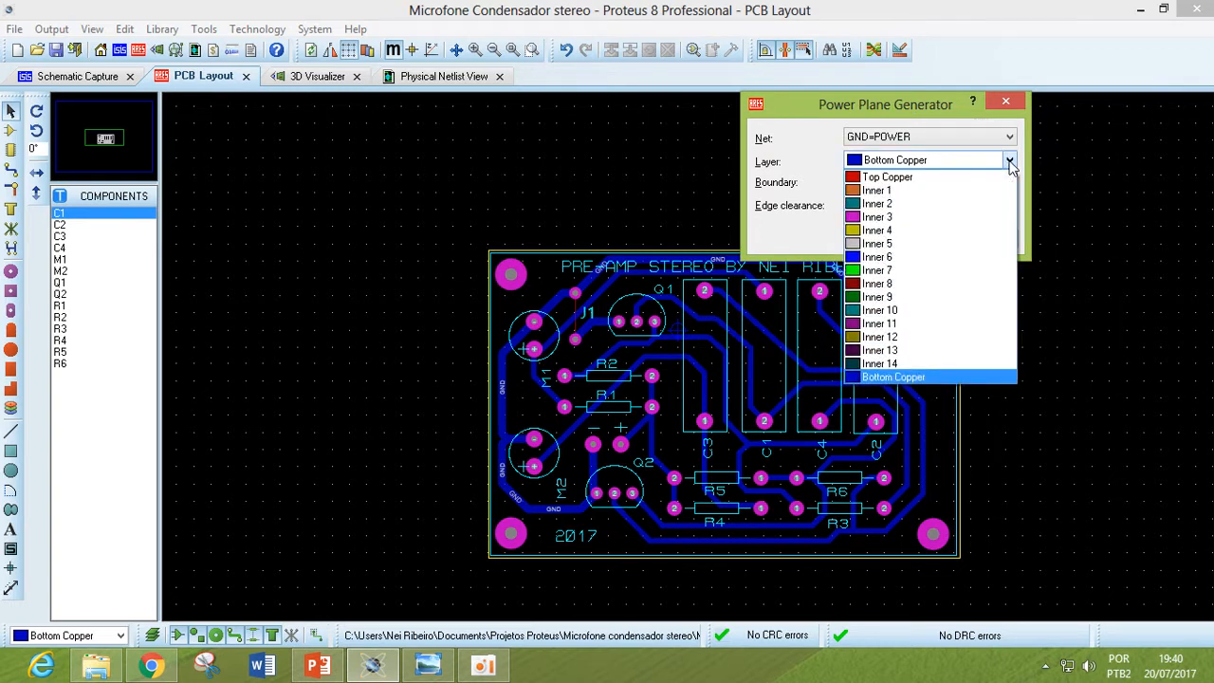
{"action": "left_click", "coordinate": [957, 161]}
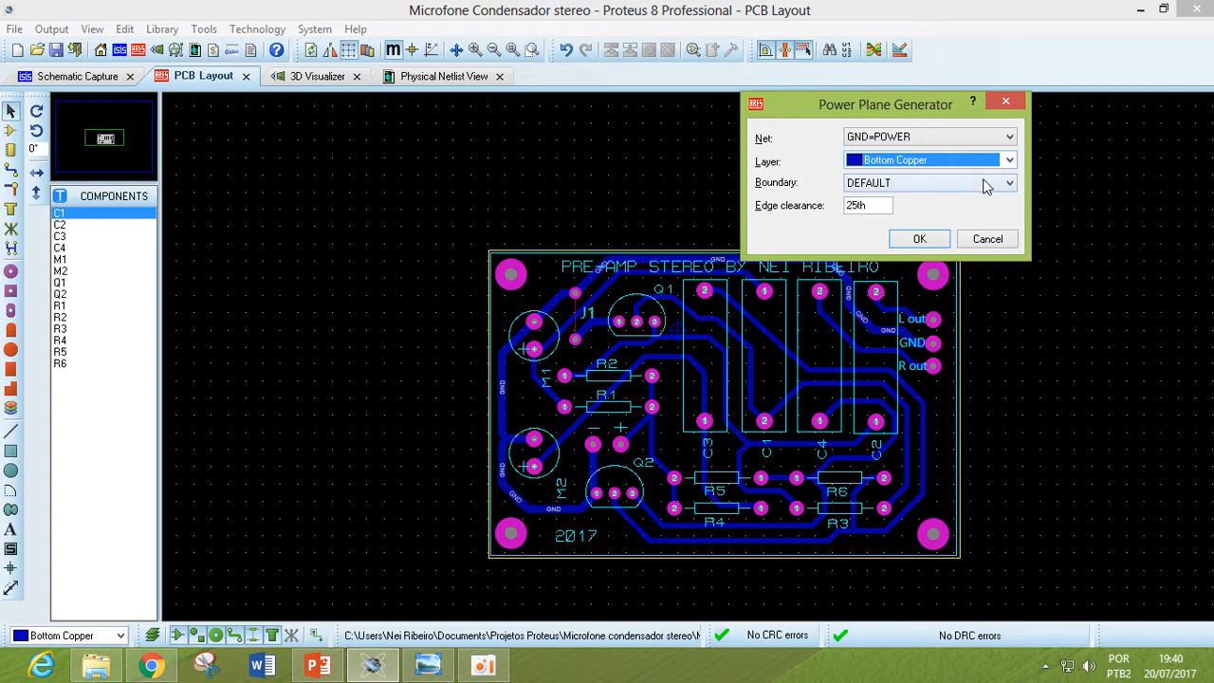
{"action": "left_click_drag", "start_coordinate": [806, 110], "coordinate": [754, 104]}
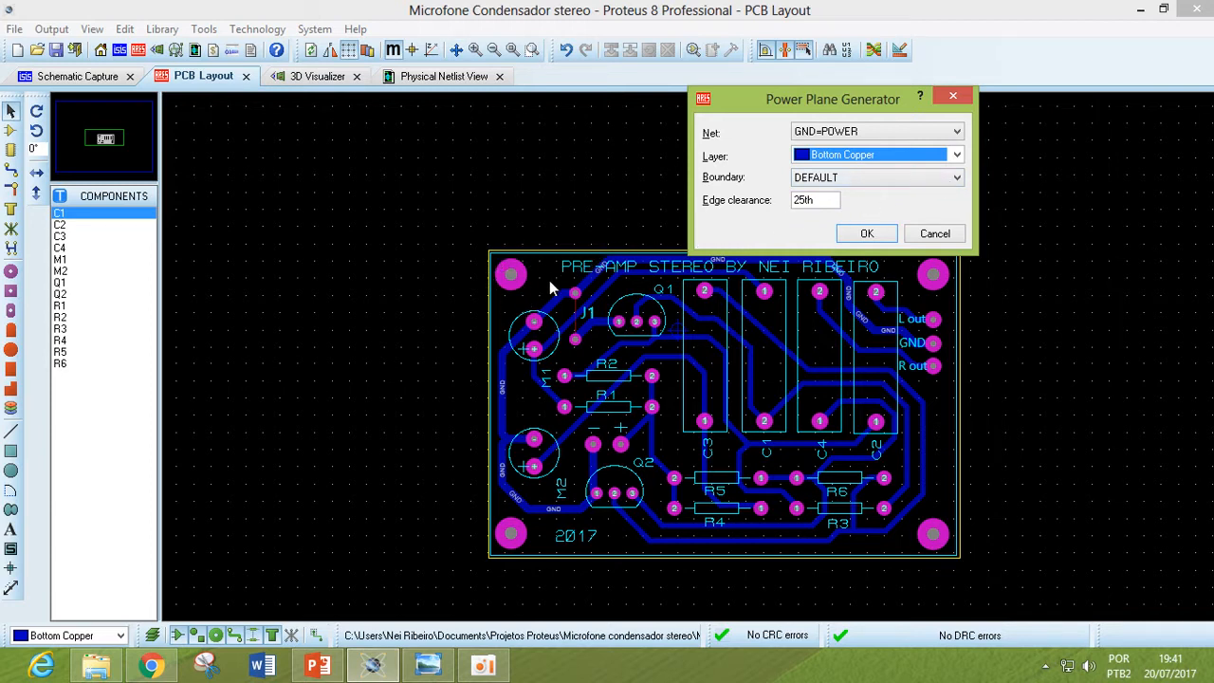
{"action": "left_click", "coordinate": [958, 178]}
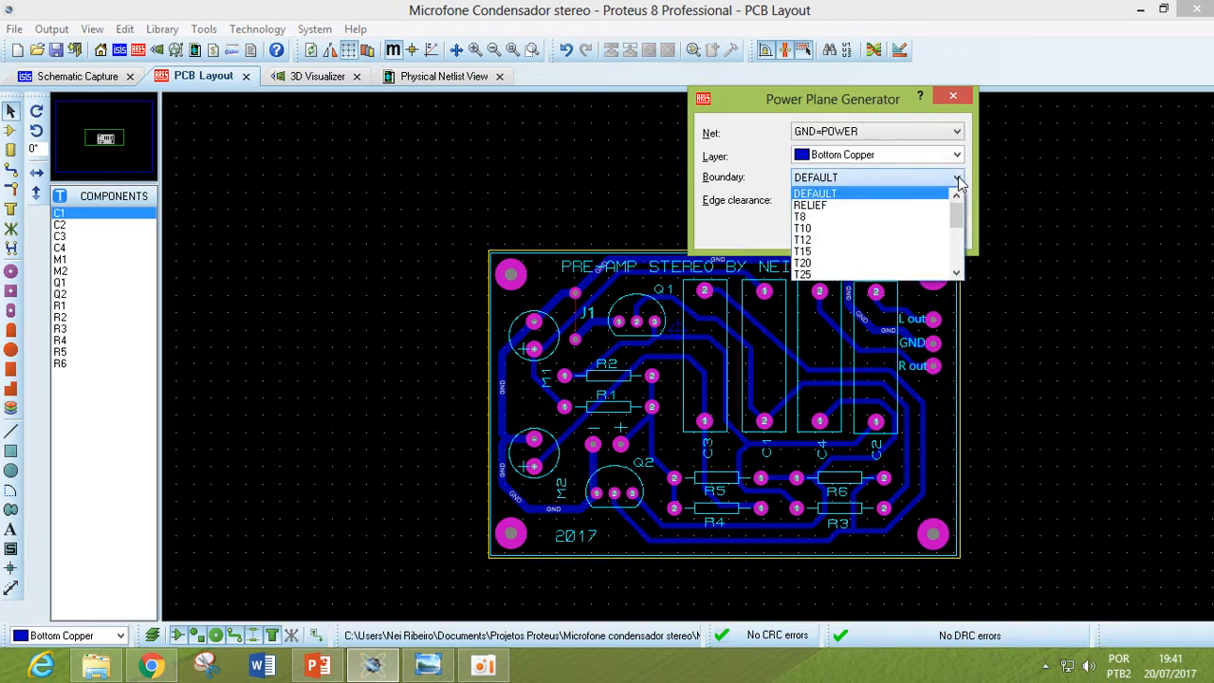
{"action": "left_click", "coordinate": [959, 180]}
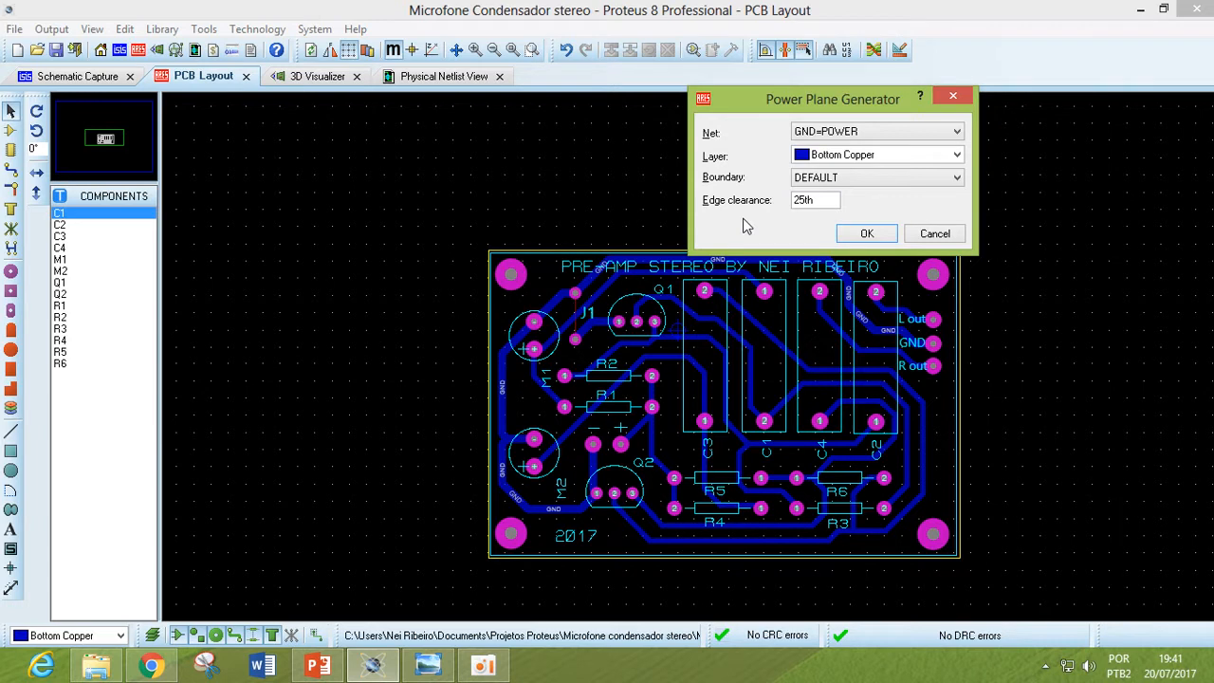
{"action": "left_click_drag", "start_coordinate": [813, 102], "coordinate": [786, 101]}
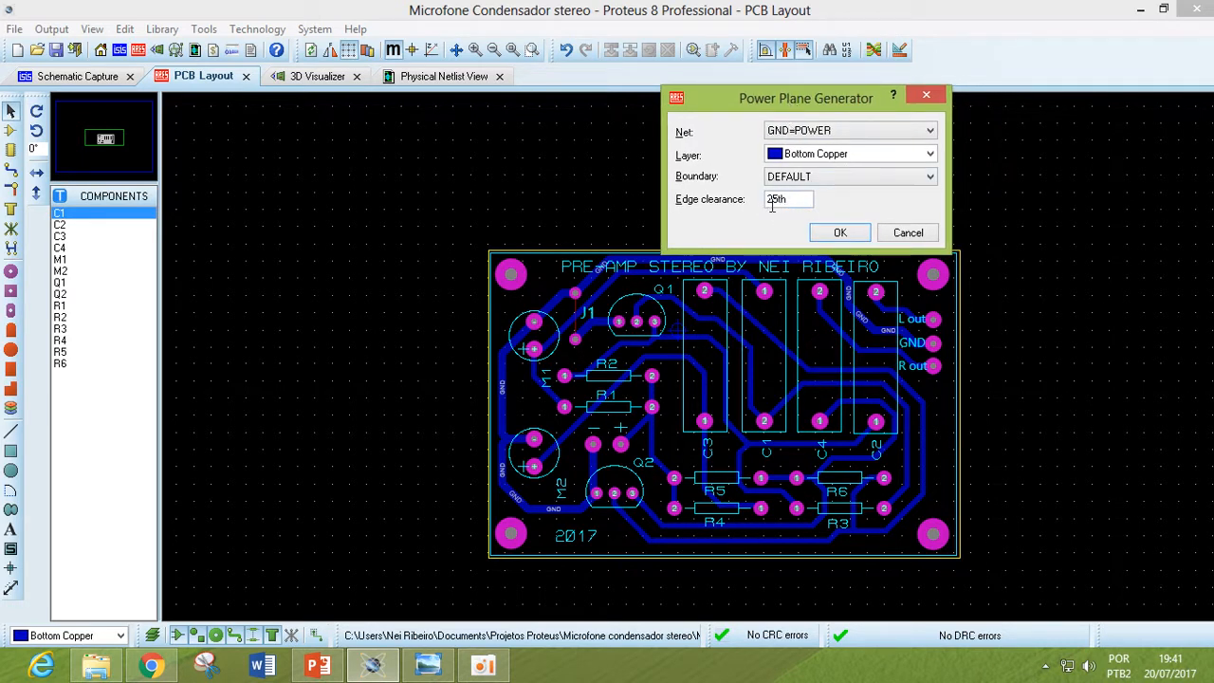
{"action": "left_click", "coordinate": [842, 239]}
{"action": "left_click_drag", "start_coordinate": [801, 98], "coordinate": [736, 75]}
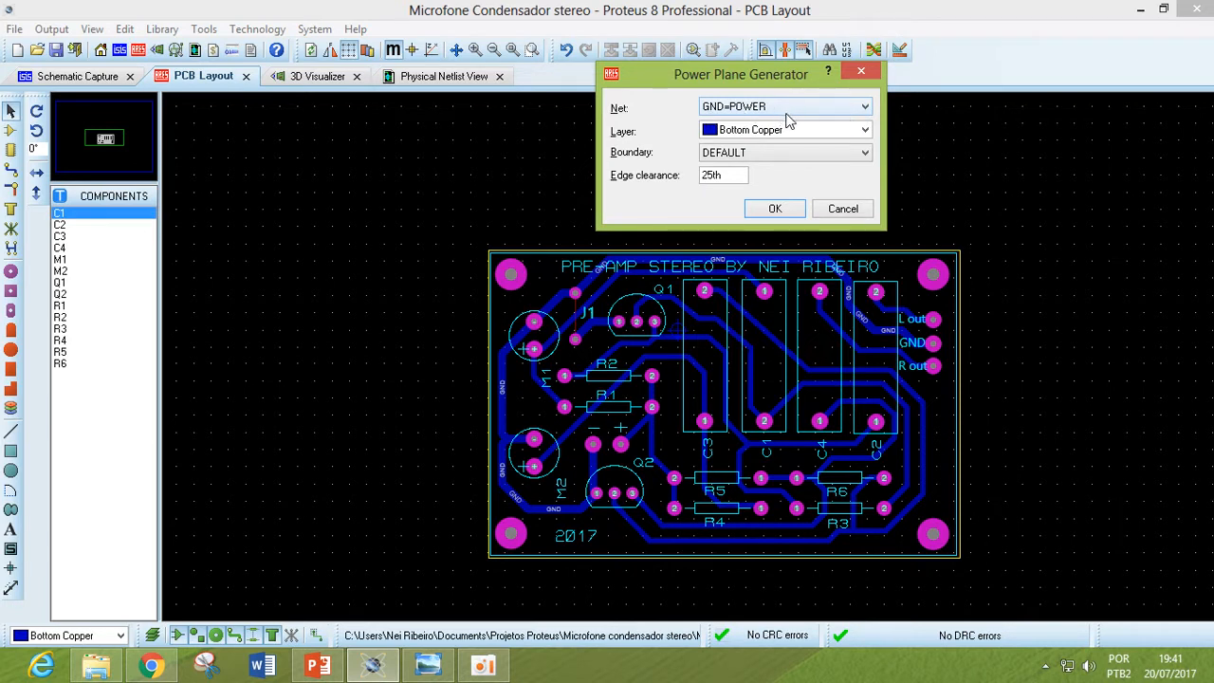
{"action": "left_click", "coordinate": [775, 209]}
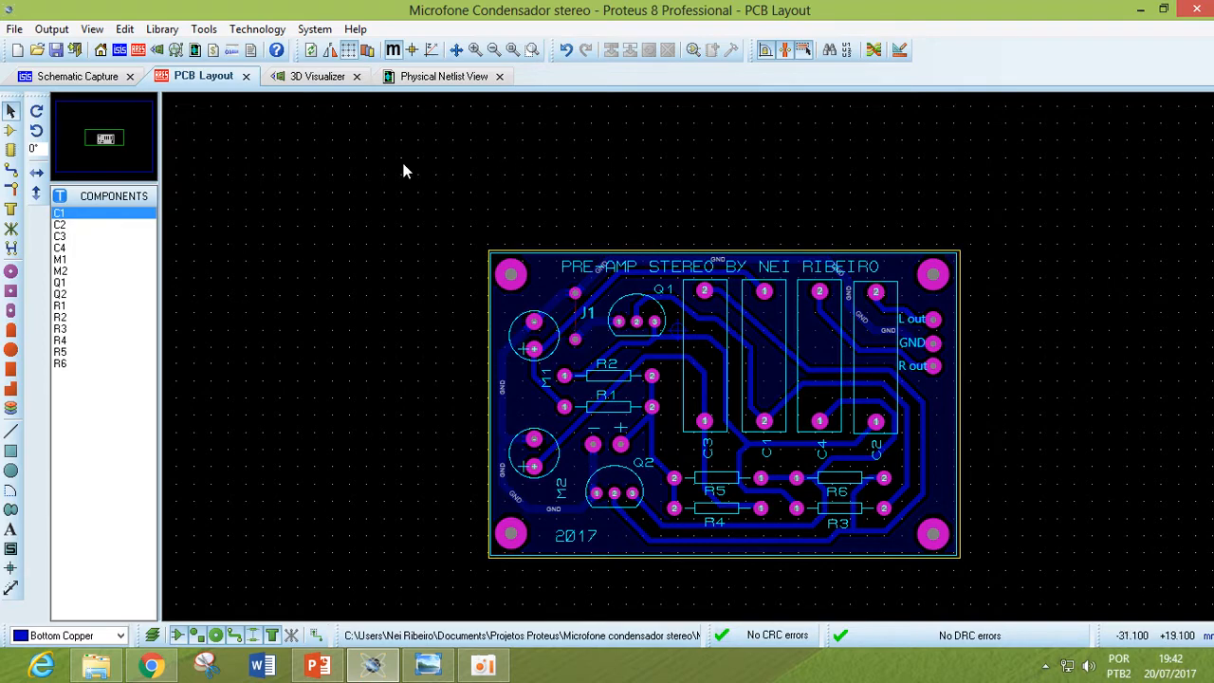
Hide the Top Silk layer in the layout's display settings
{"action": "left_click", "coordinate": [369, 49]}
{"action": "left_click_drag", "start_coordinate": [461, 51], "coordinate": [192, 20]}
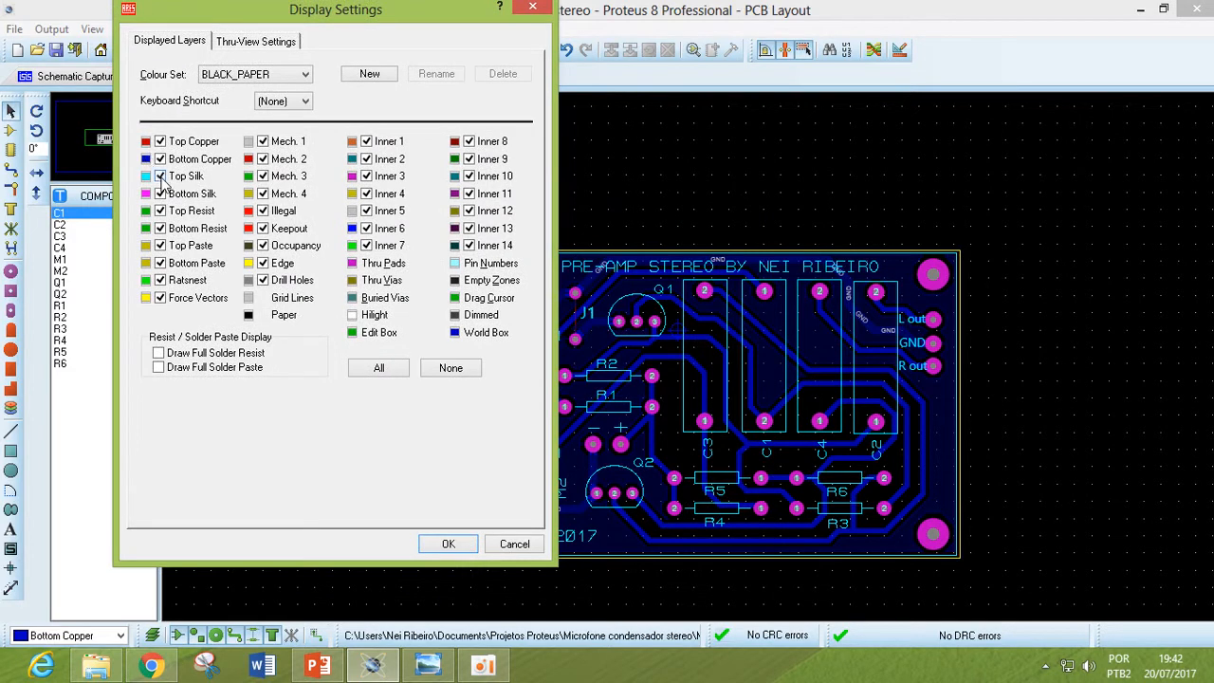
{"action": "left_click", "coordinate": [160, 176]}
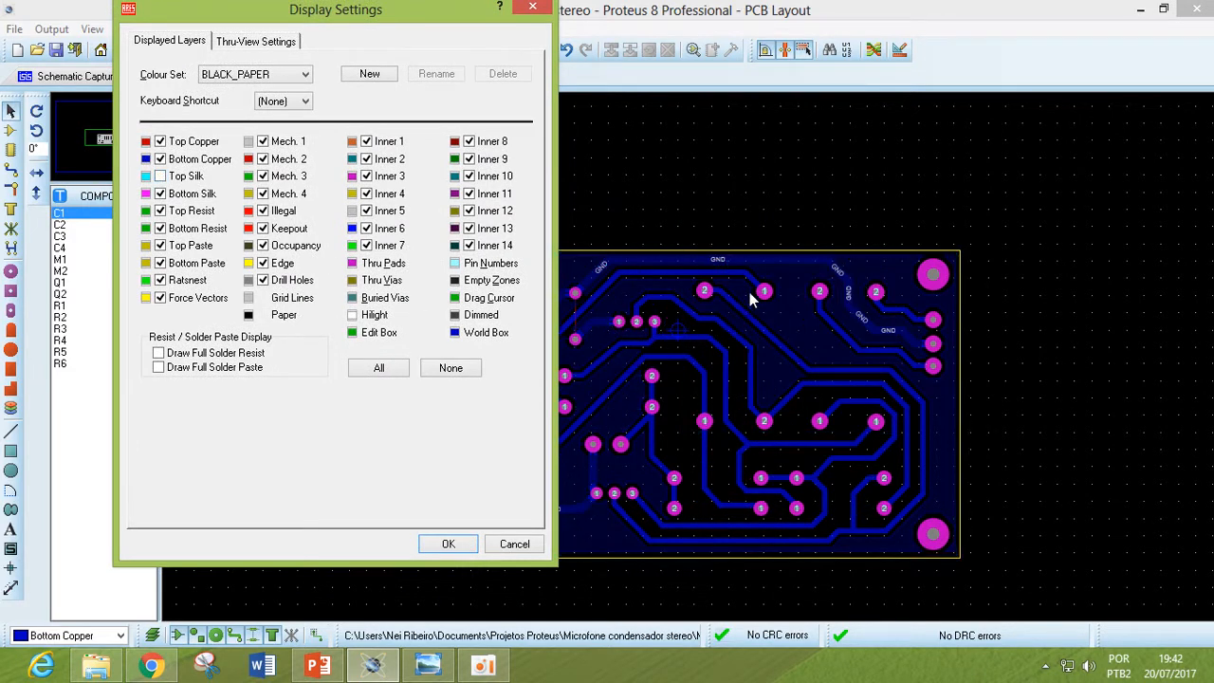
{"action": "left_click", "coordinate": [447, 544]}
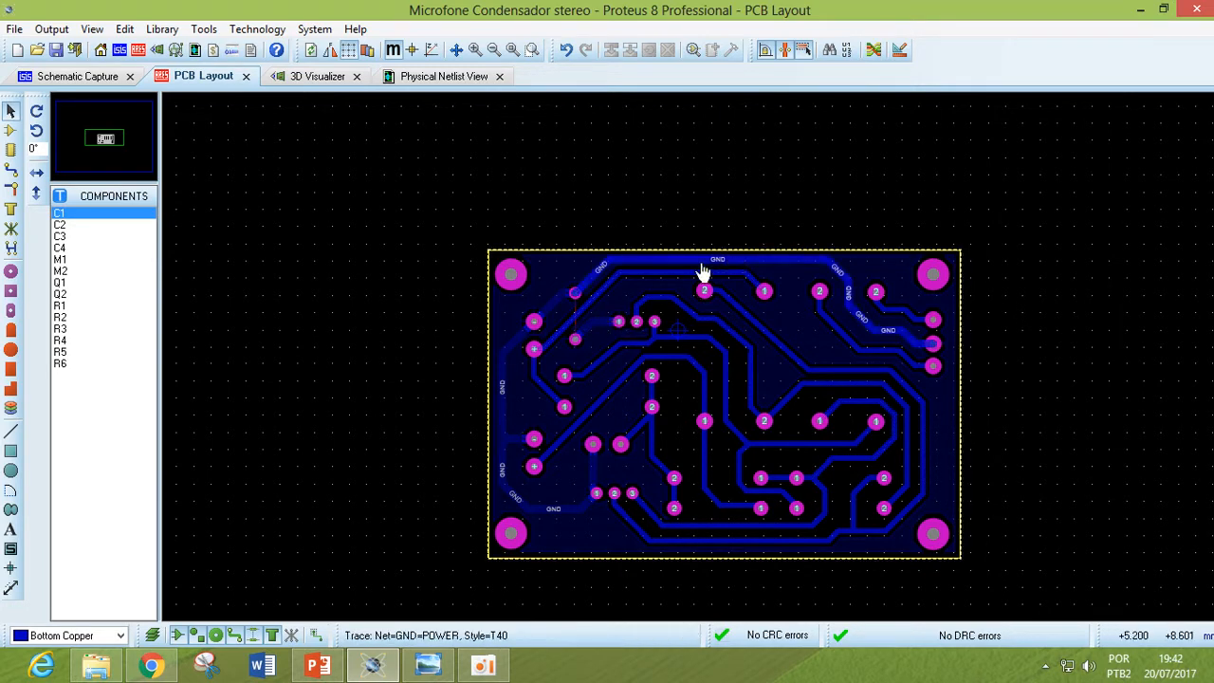
Inspect the properties of the ground zone, close them without changes and look over the copper fill on the board
{"action": "right_click", "coordinate": [557, 267]}
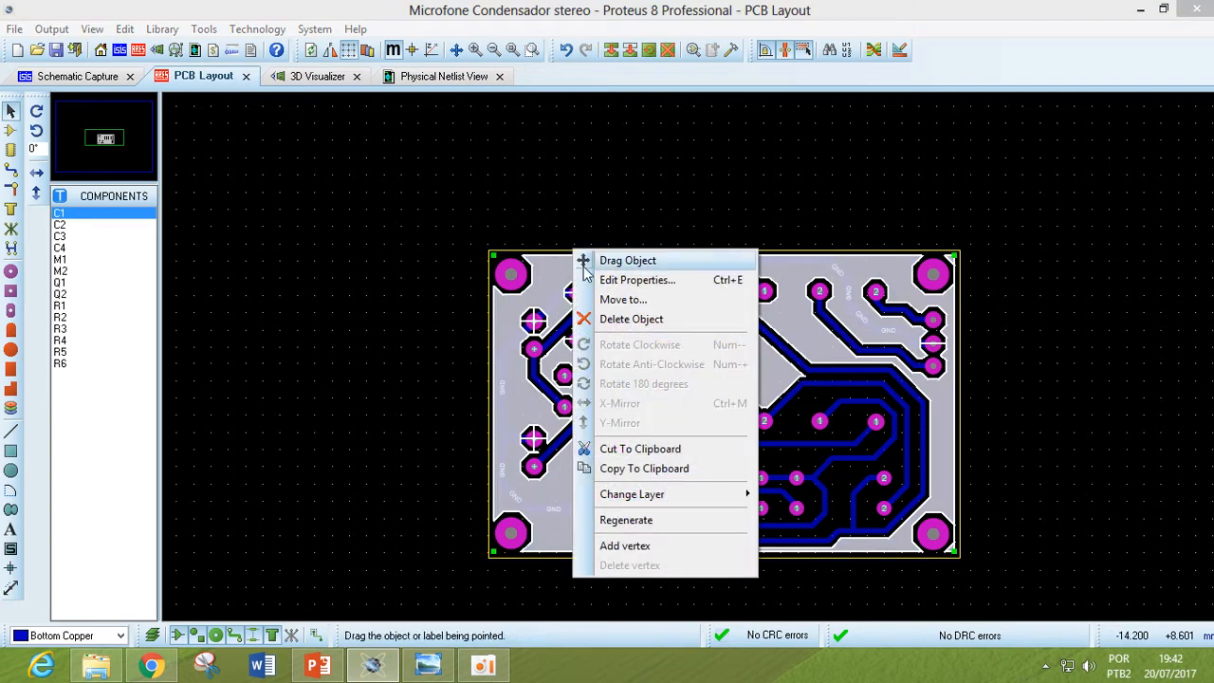
{"action": "left_click", "coordinate": [634, 282]}
{"action": "left_click_drag", "start_coordinate": [586, 221], "coordinate": [346, 192]}
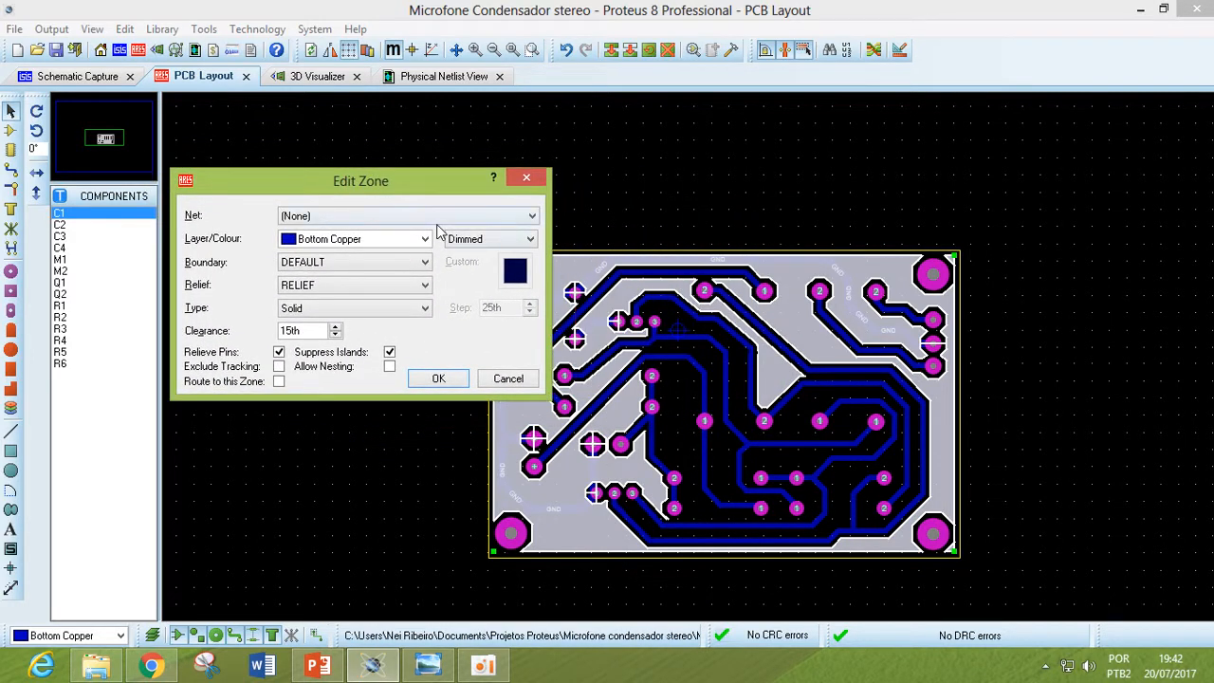
{"action": "left_click_drag", "start_coordinate": [422, 183], "coordinate": [433, 178]}
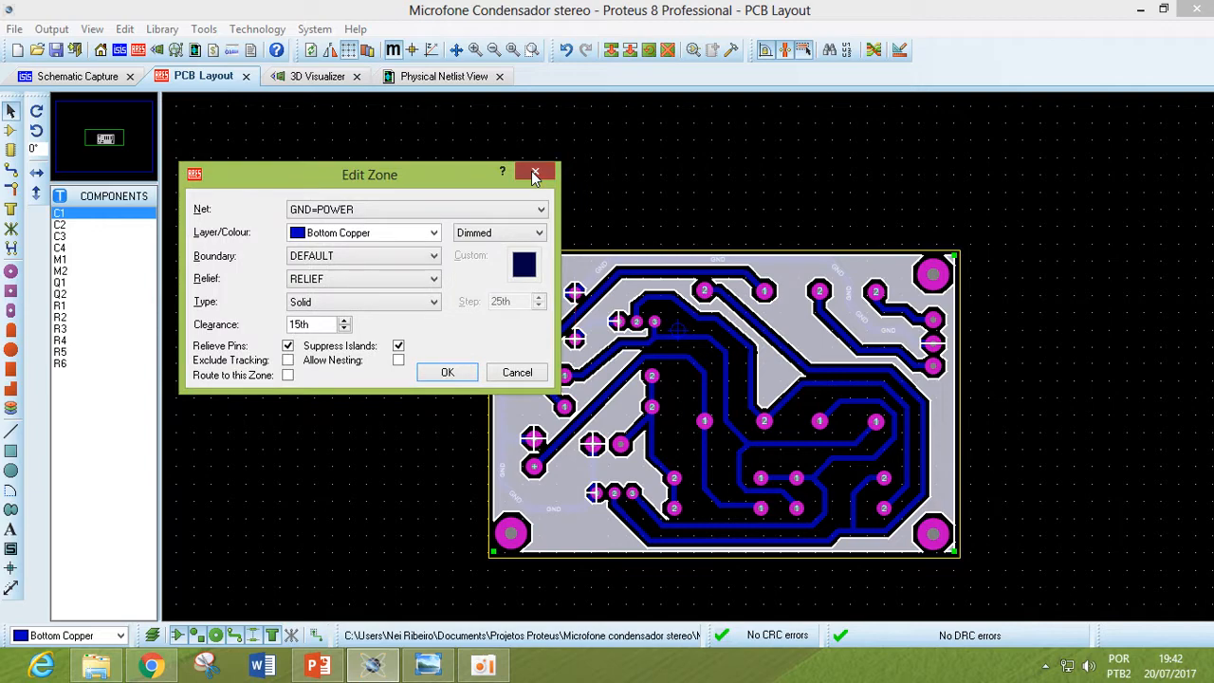
{"action": "left_click", "coordinate": [538, 174]}
{"action": "scroll", "coordinate": [687, 366], "scroll_direction": "up", "scroll_amount": 2}
{"action": "scroll", "coordinate": [689, 366], "scroll_direction": "down", "scroll_amount": 3}
{"action": "scroll", "coordinate": [691, 360], "scroll_direction": "up", "scroll_amount": 2}
{"action": "left_click", "coordinate": [749, 371]}
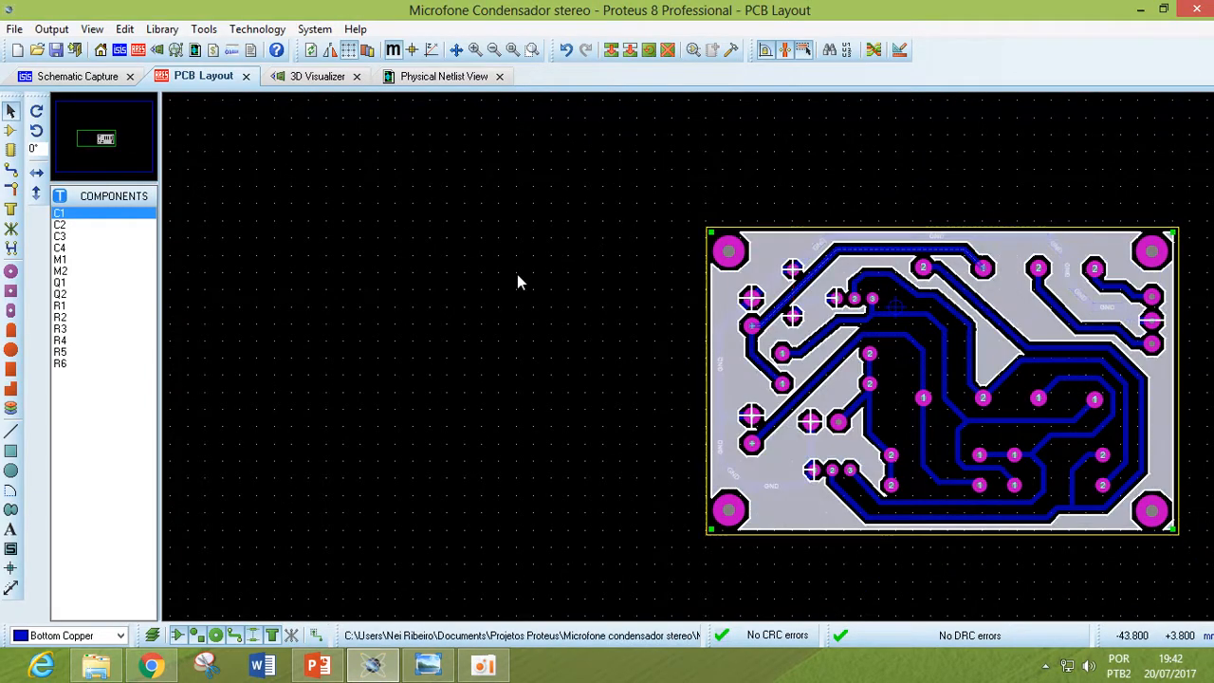
Set the ground zone's display colour to Normal in its properties and apply it
{"action": "right_click", "coordinate": [781, 249]}
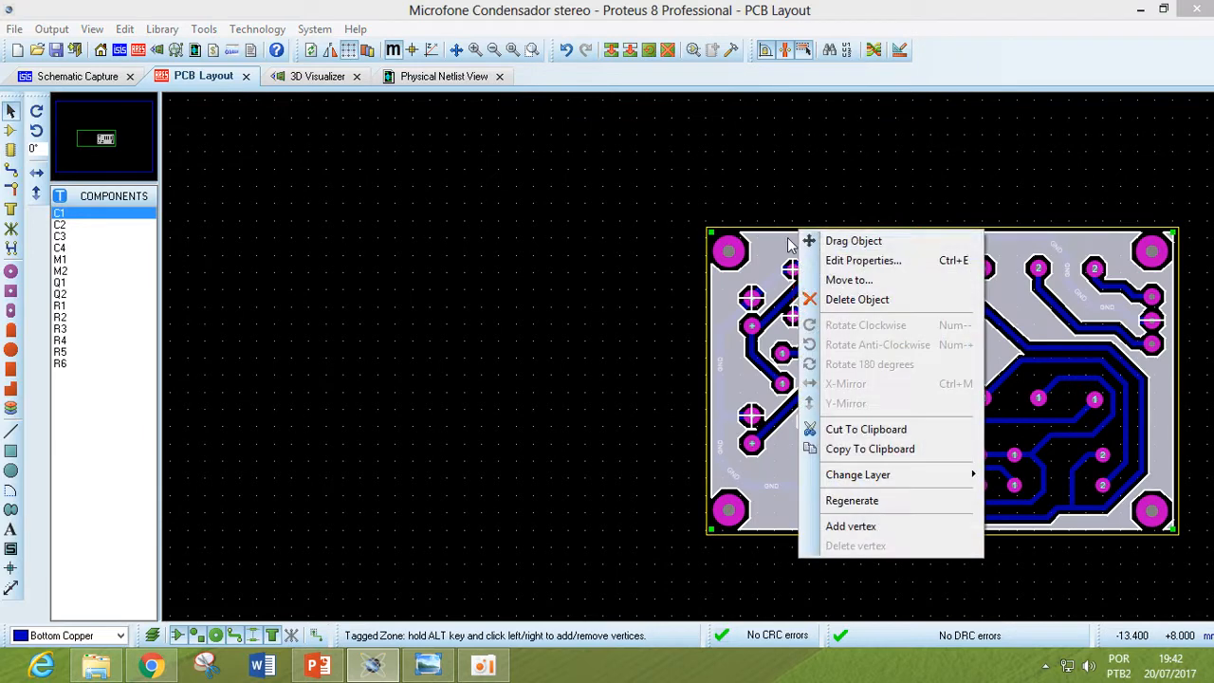
{"action": "left_click", "coordinate": [843, 264]}
{"action": "left_click_drag", "start_coordinate": [630, 216], "coordinate": [517, 242]}
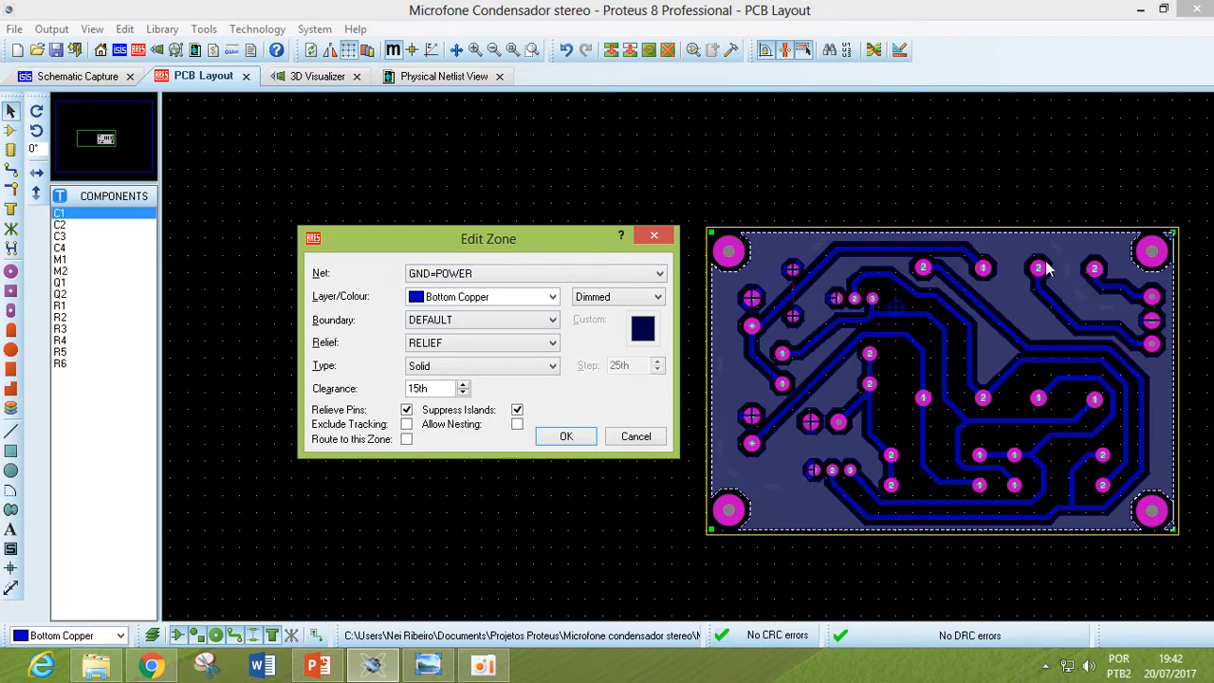
{"action": "left_click", "coordinate": [659, 275]}
{"action": "left_click", "coordinate": [612, 277]}
{"action": "left_click", "coordinate": [658, 298]}
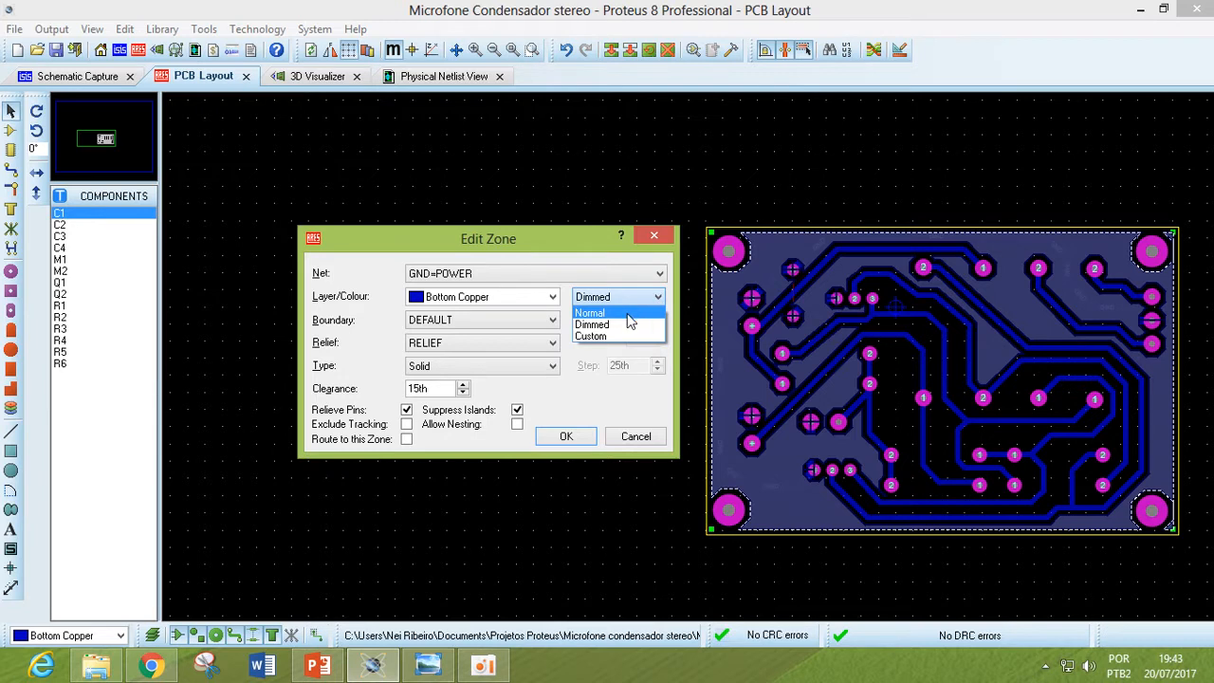
{"action": "left_click", "coordinate": [628, 313]}
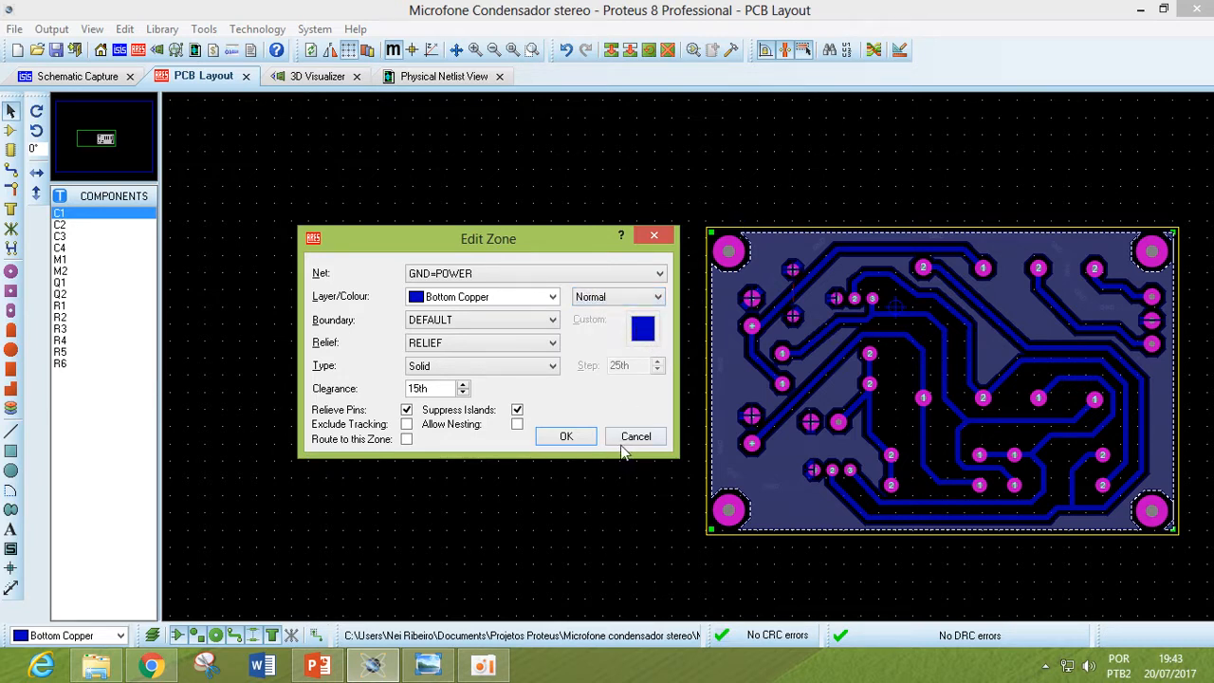
{"action": "left_click", "coordinate": [563, 436]}
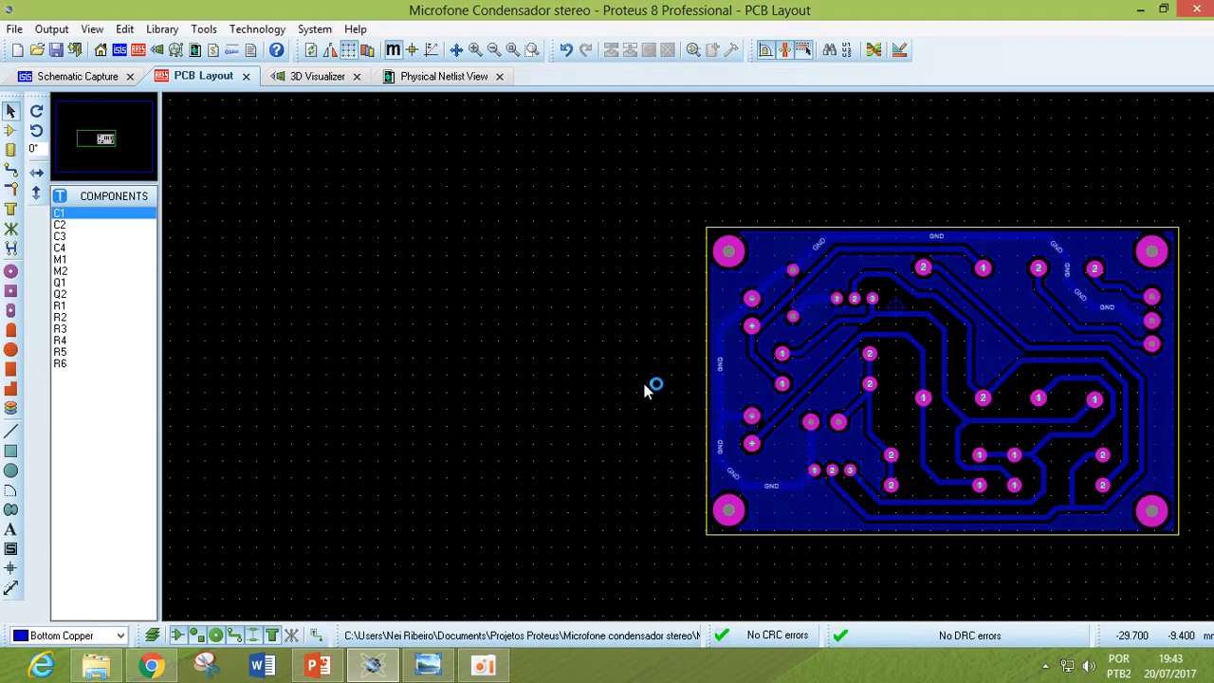
Change the ground zone's display colour to Dimmed in its properties and apply it
{"action": "right_click", "coordinate": [756, 251]}
{"action": "left_click", "coordinate": [834, 271]}
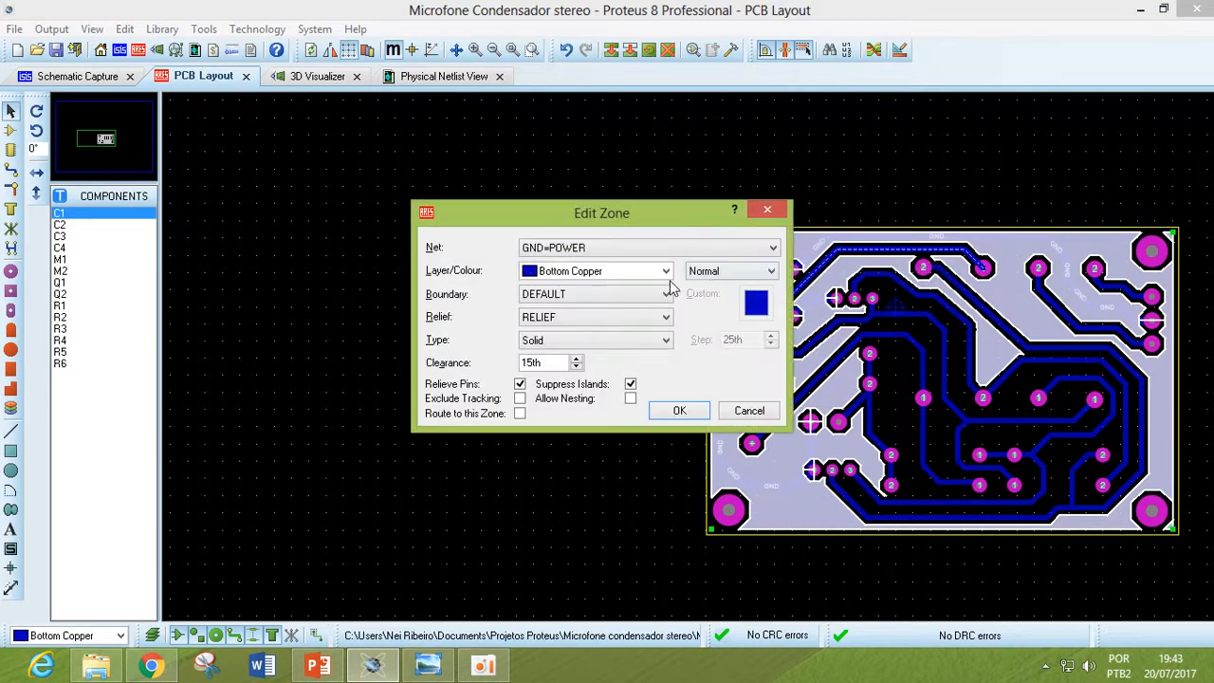
{"action": "left_click", "coordinate": [771, 272]}
{"action": "left_click", "coordinate": [664, 220]}
{"action": "left_click_drag", "start_coordinate": [593, 223], "coordinate": [467, 230]}
{"action": "left_click", "coordinate": [644, 279]}
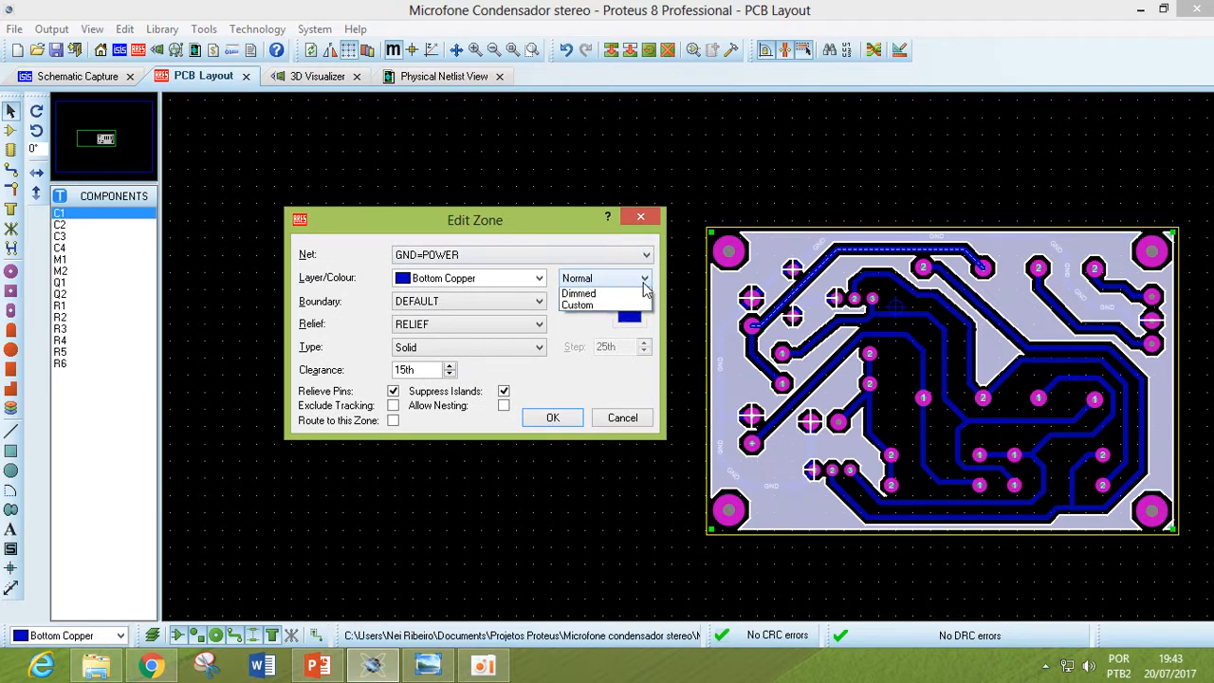
{"action": "left_click", "coordinate": [611, 298]}
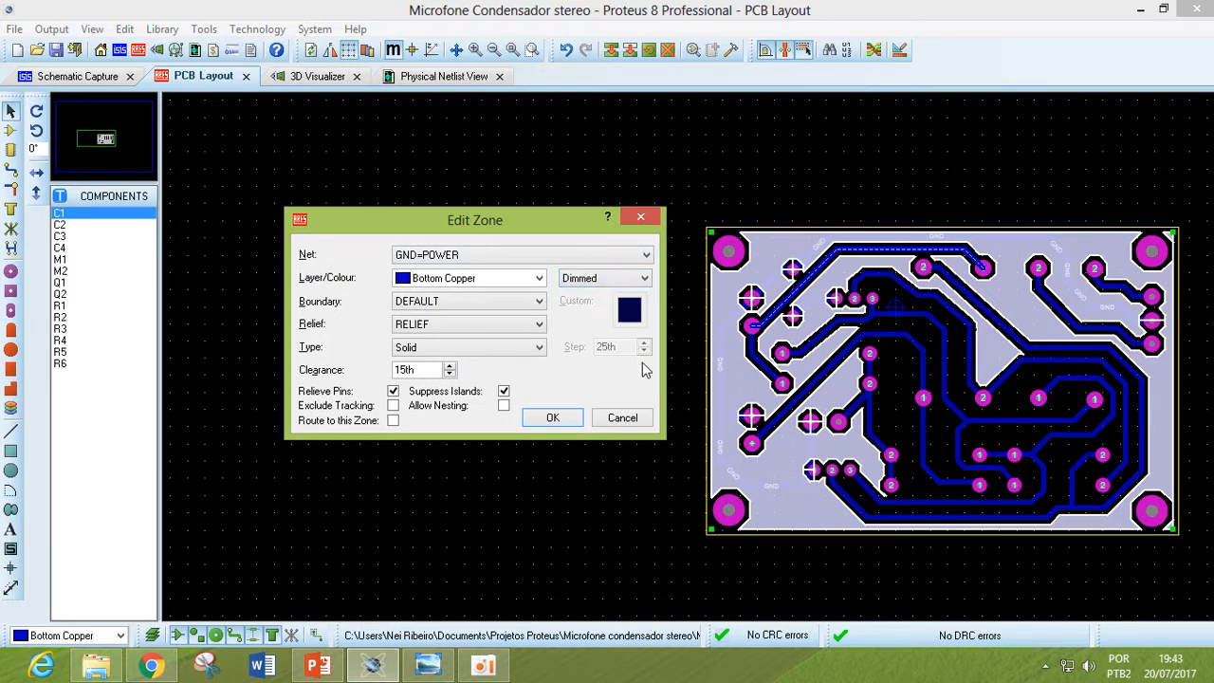
{"action": "left_click", "coordinate": [553, 419]}
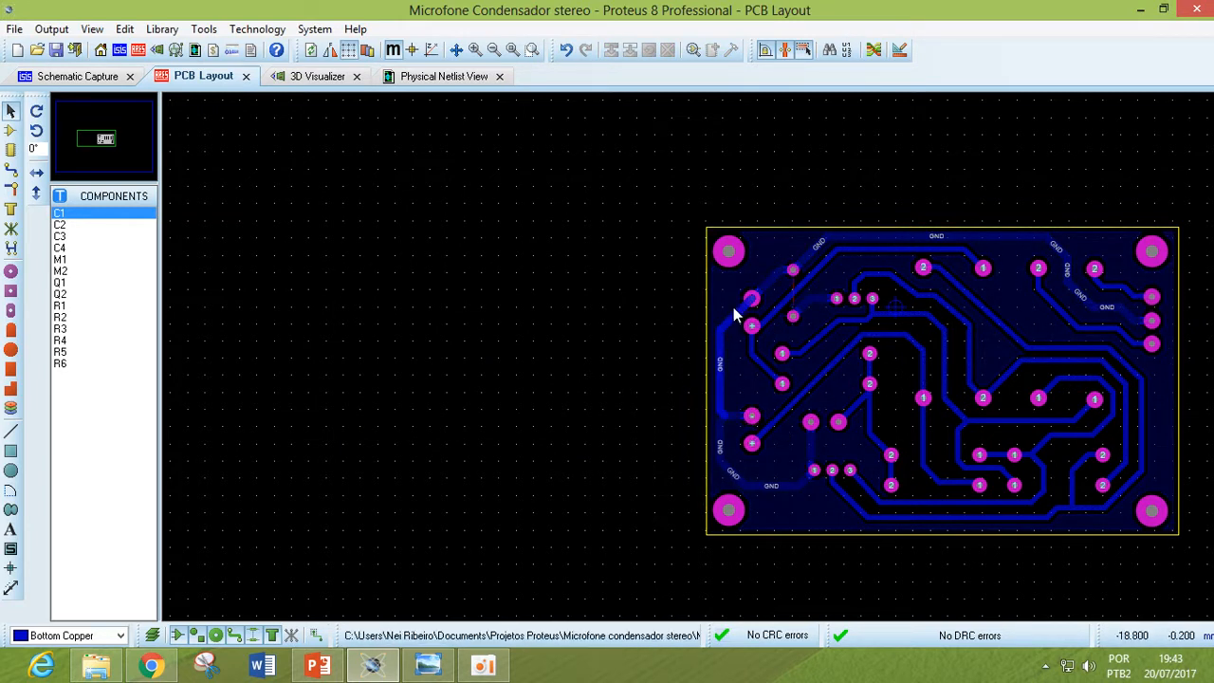
Give the ground zone a Custom display colour of red and apply it to the board
{"action": "right_click", "coordinate": [785, 243]}
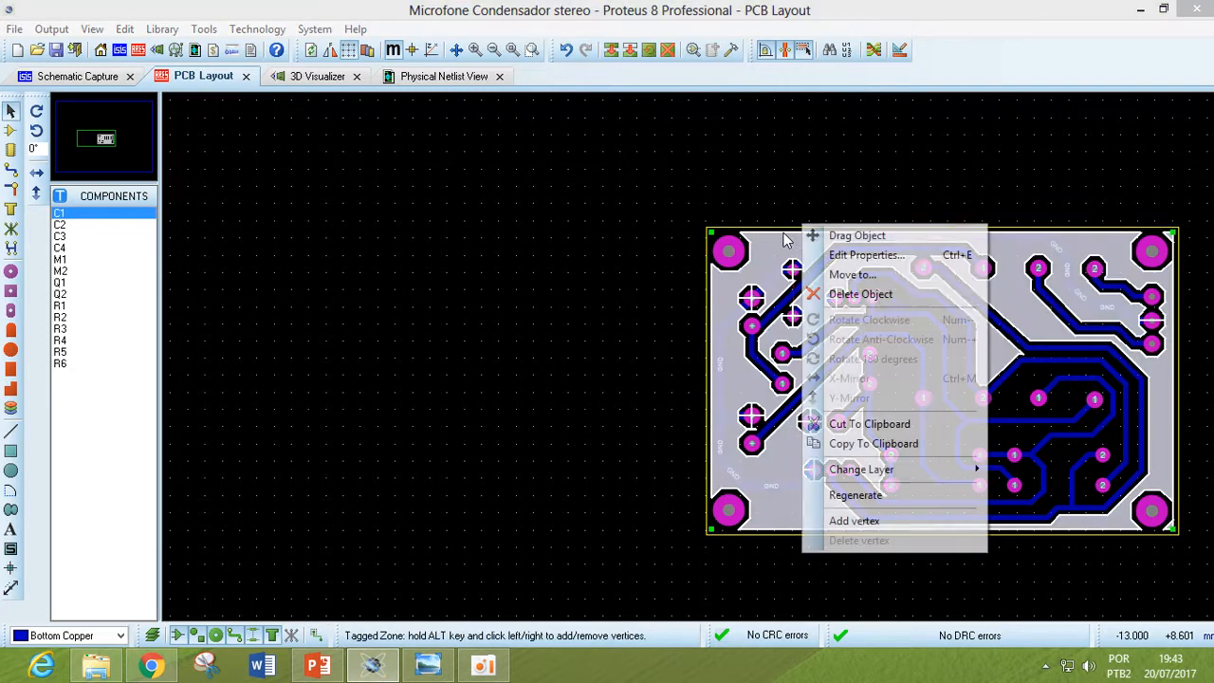
{"action": "left_click", "coordinate": [844, 256]}
{"action": "left_click_drag", "start_coordinate": [691, 220], "coordinate": [522, 227]}
{"action": "left_click", "coordinate": [604, 280]}
{"action": "left_click", "coordinate": [539, 319]}
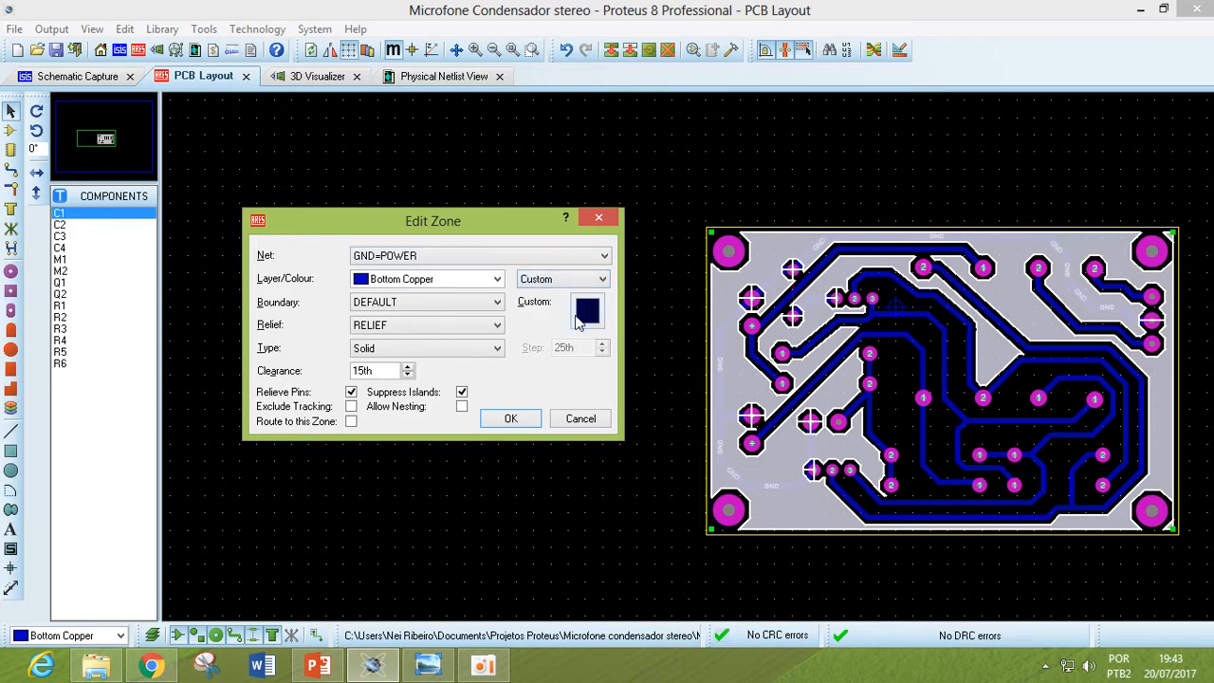
{"action": "left_click", "coordinate": [587, 313]}
{"action": "left_click", "coordinate": [597, 347]}
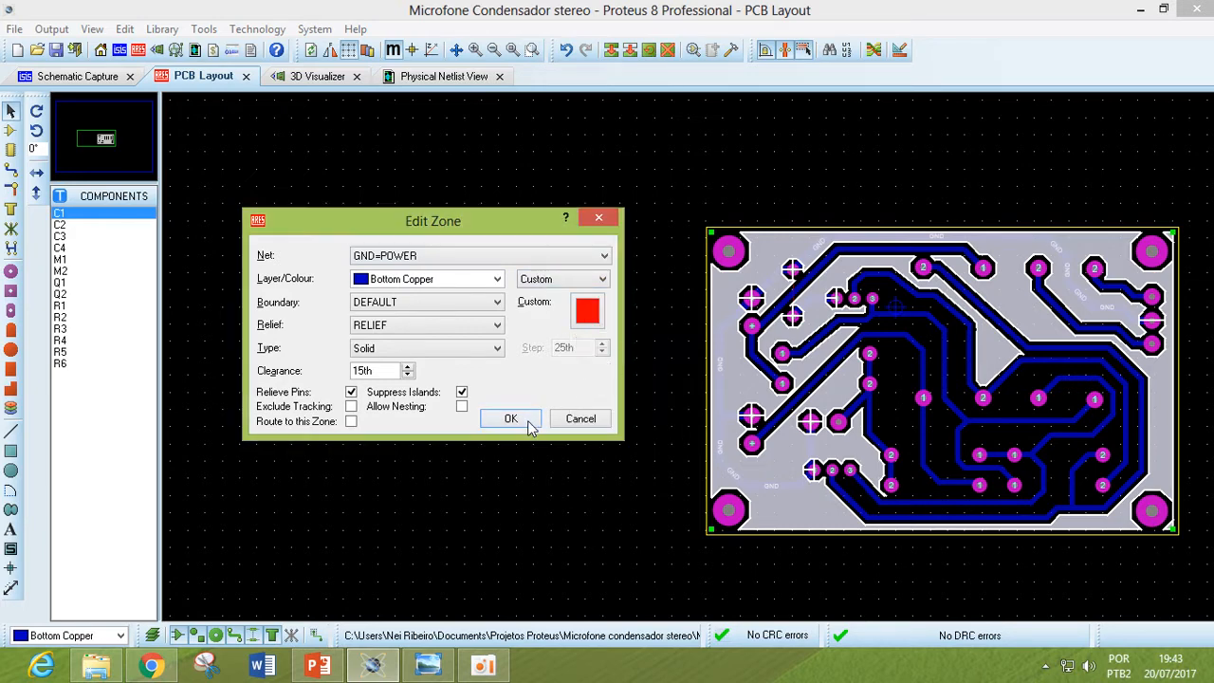
{"action": "left_click", "coordinate": [511, 419]}
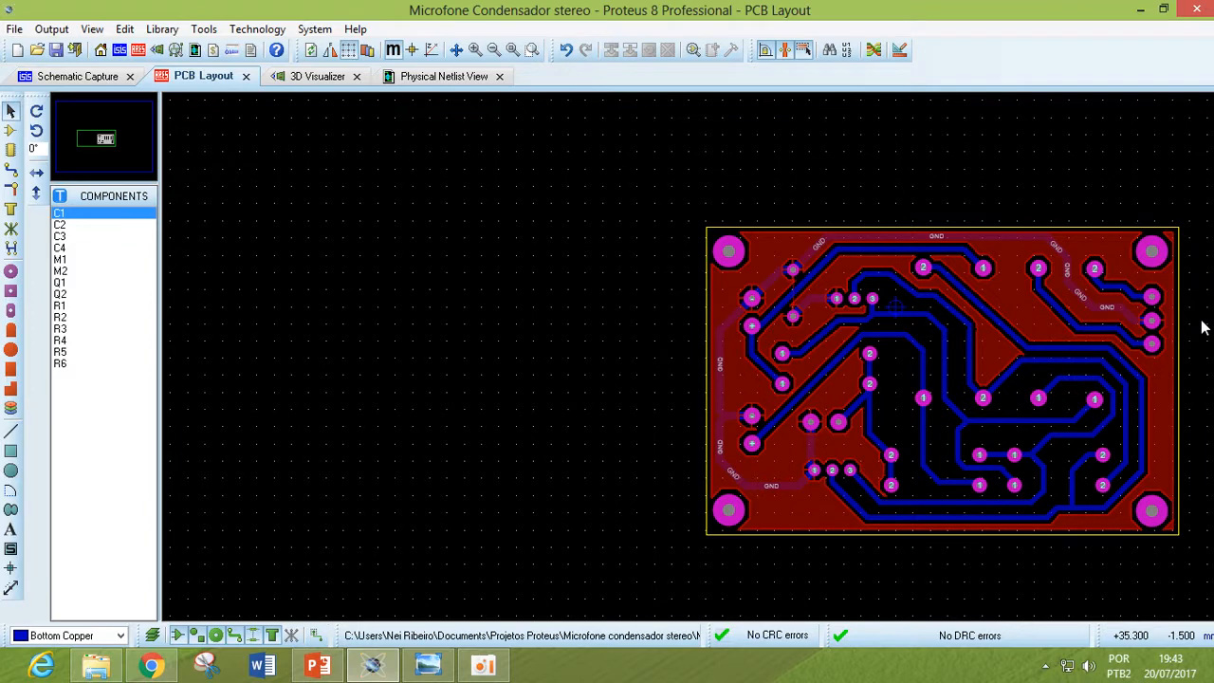
Open the ground zone's properties and set its display colour back to Normal
{"action": "right_click", "coordinate": [772, 241]}
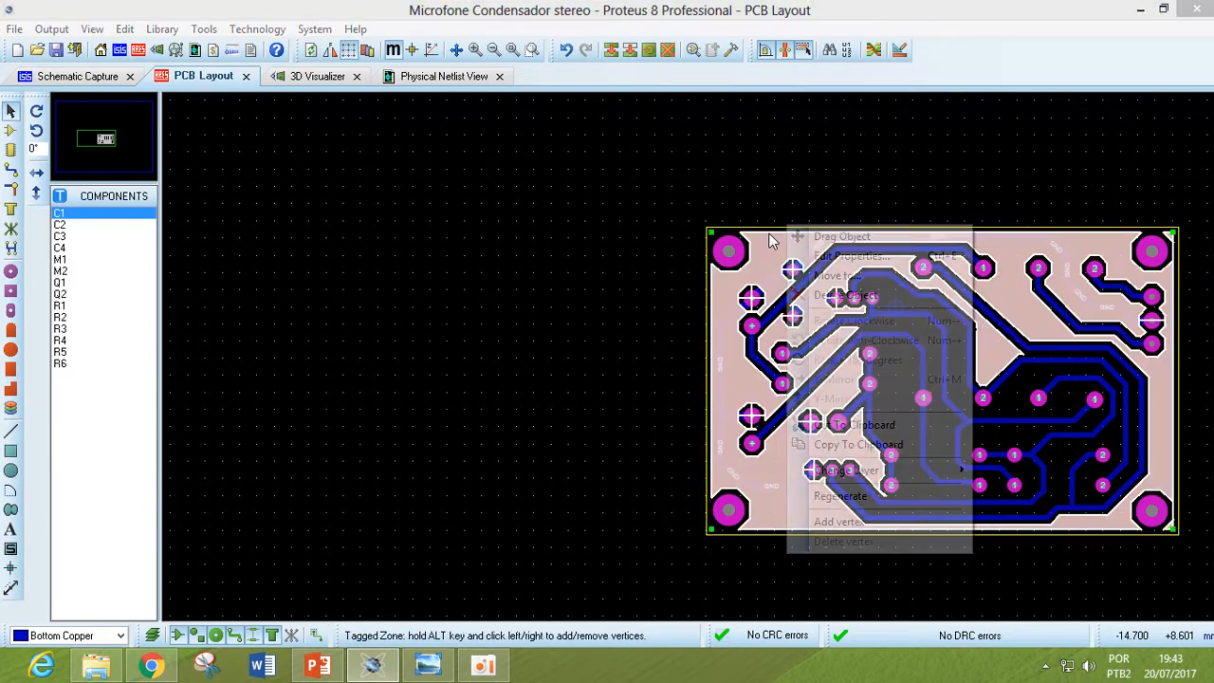
{"action": "left_click", "coordinate": [854, 256]}
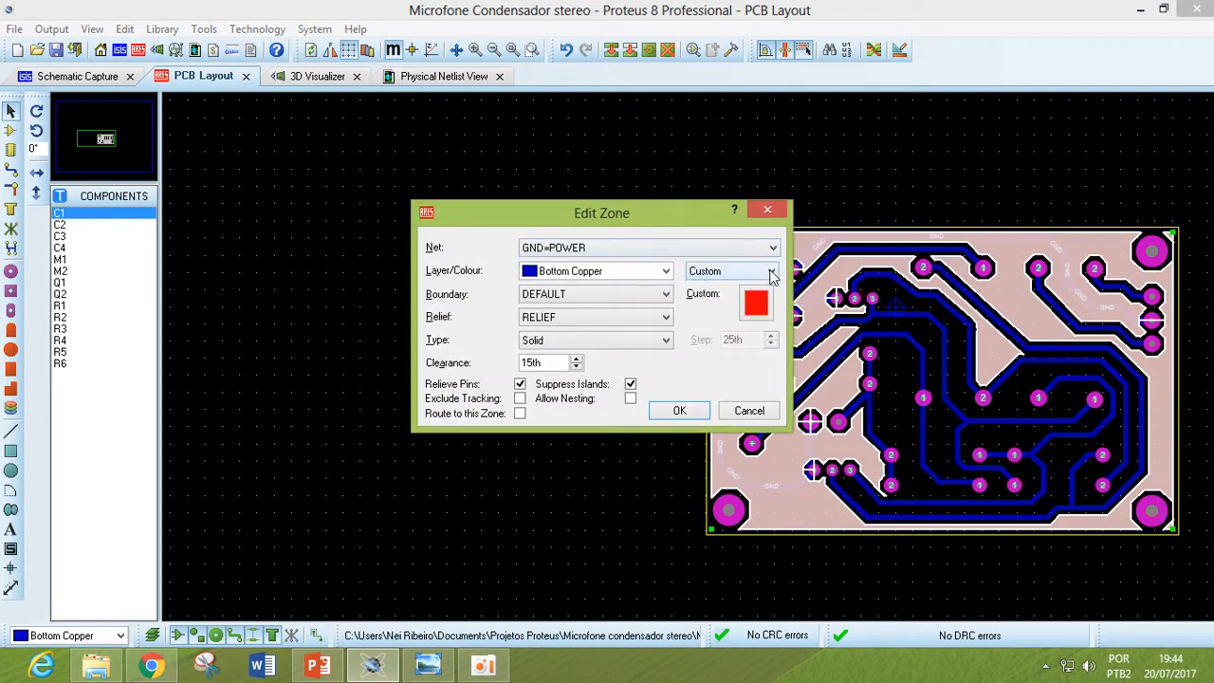
{"action": "left_click", "coordinate": [772, 272]}
{"action": "left_click", "coordinate": [714, 284]}
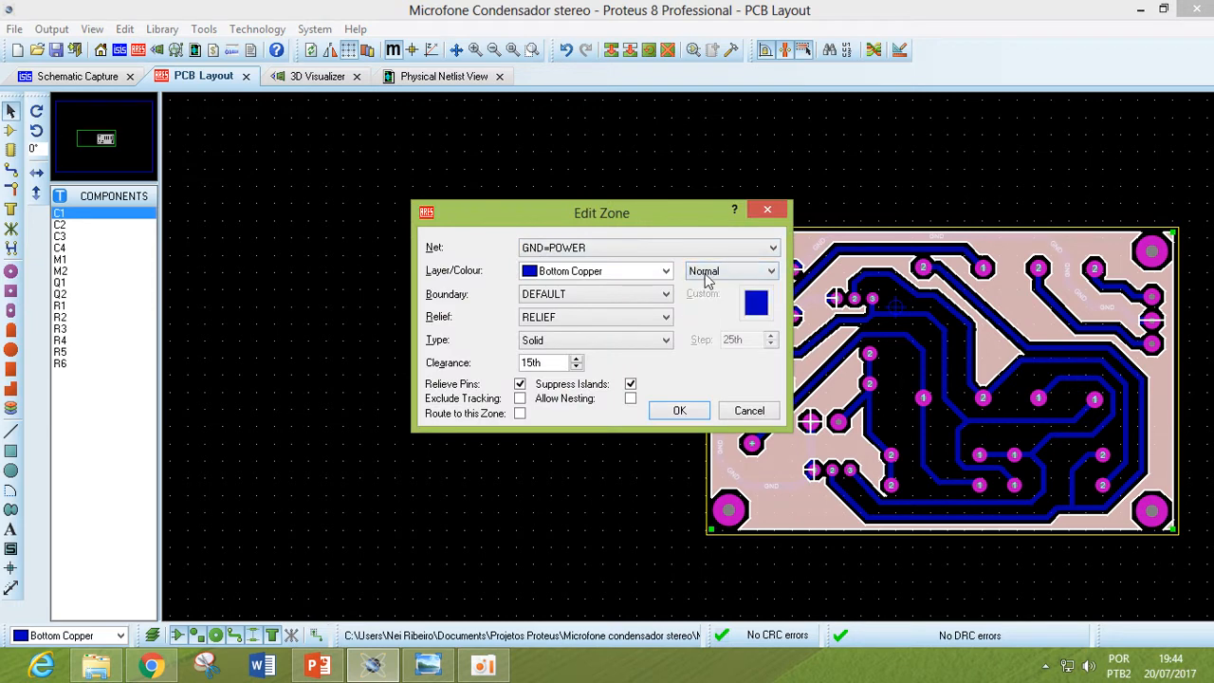
{"action": "left_click_drag", "start_coordinate": [680, 217], "coordinate": [571, 200]}
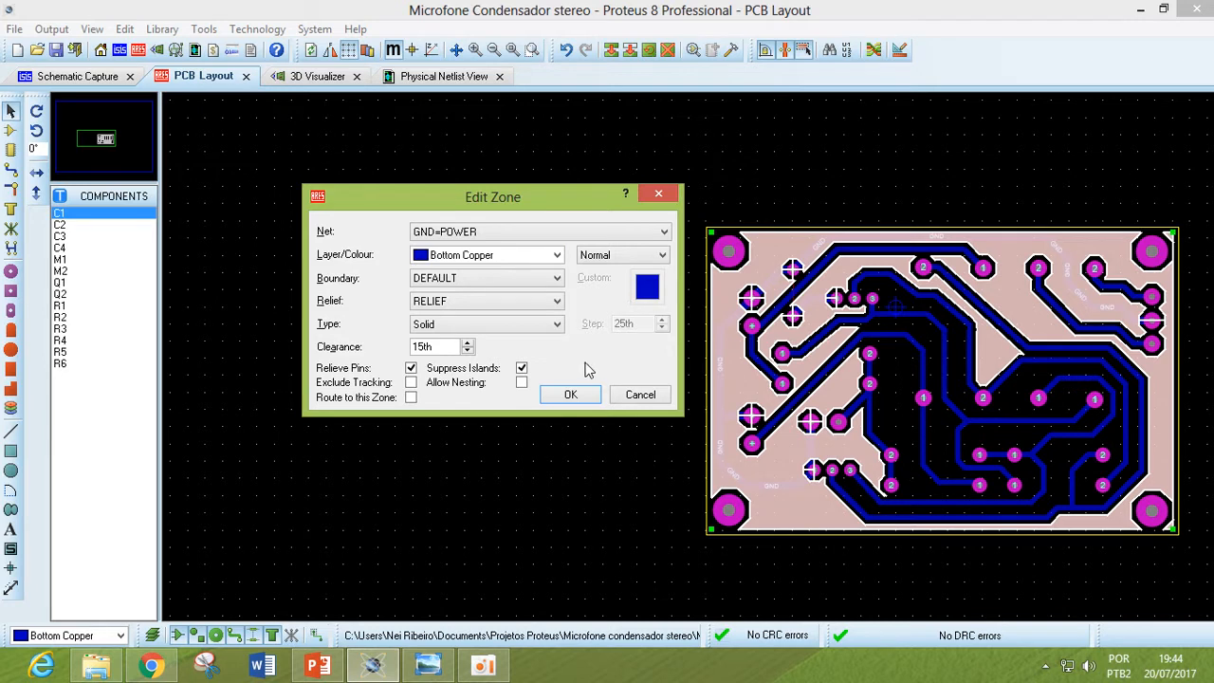
Set the ground zone's boundary trace style to T15 and apply the zone changes
{"action": "left_click", "coordinate": [557, 279]}
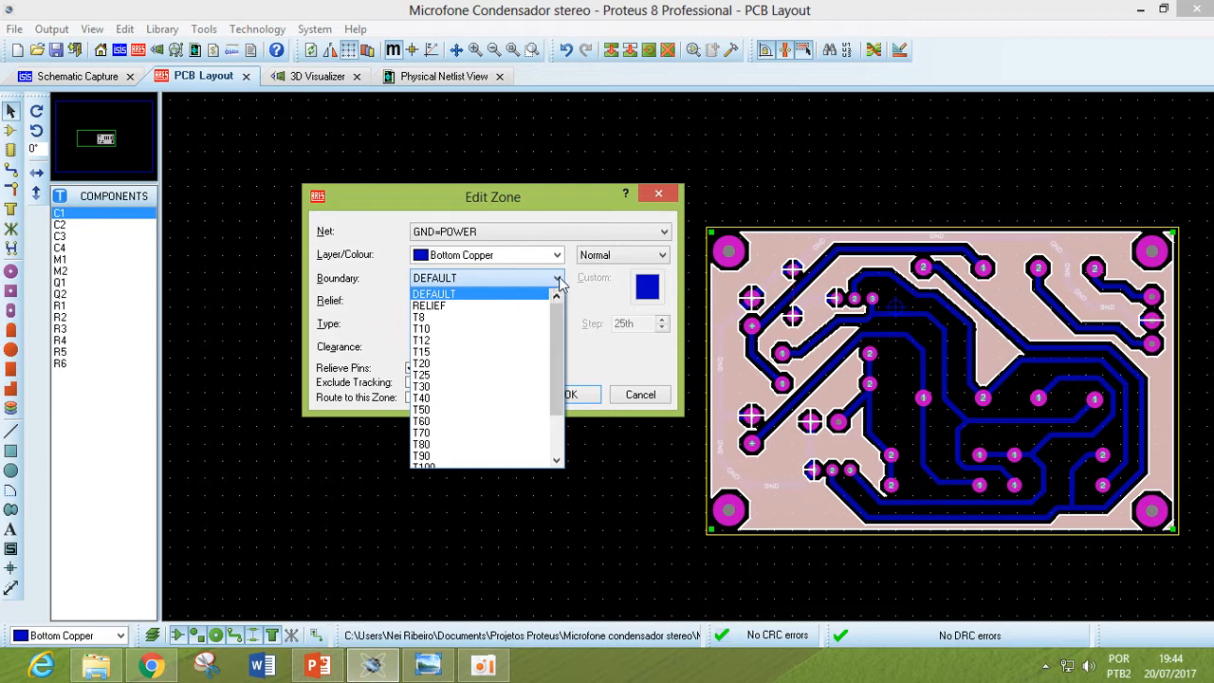
{"action": "left_click", "coordinate": [560, 281]}
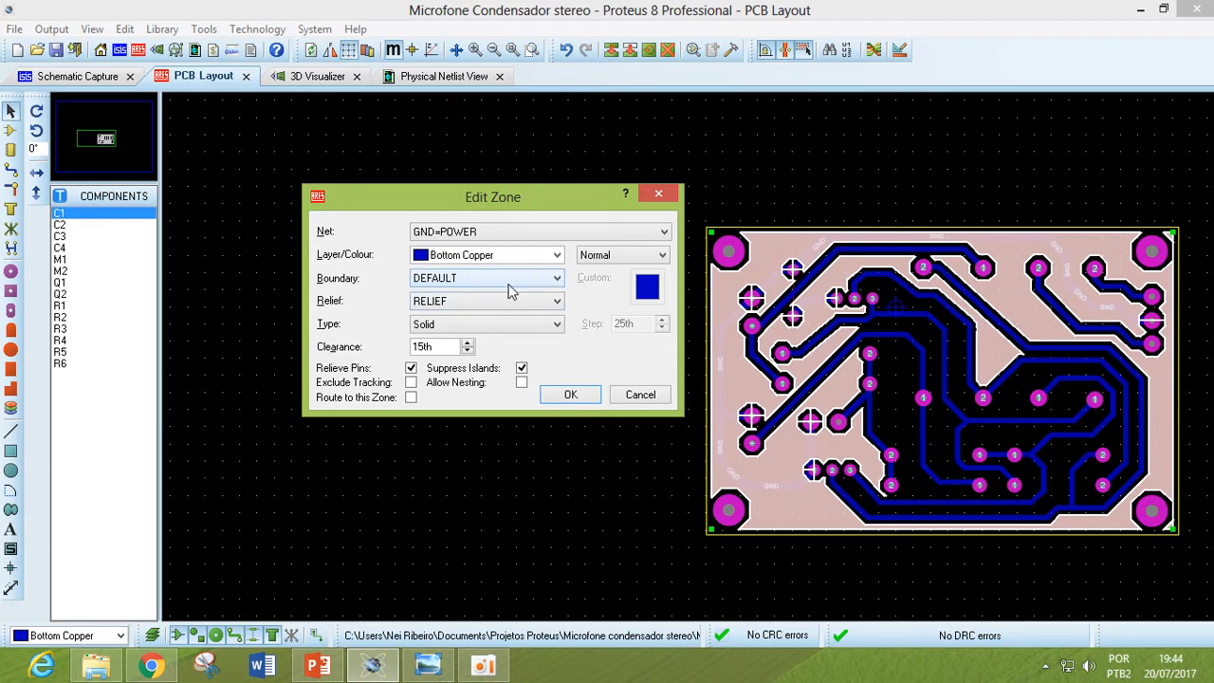
{"action": "left_click", "coordinate": [558, 281]}
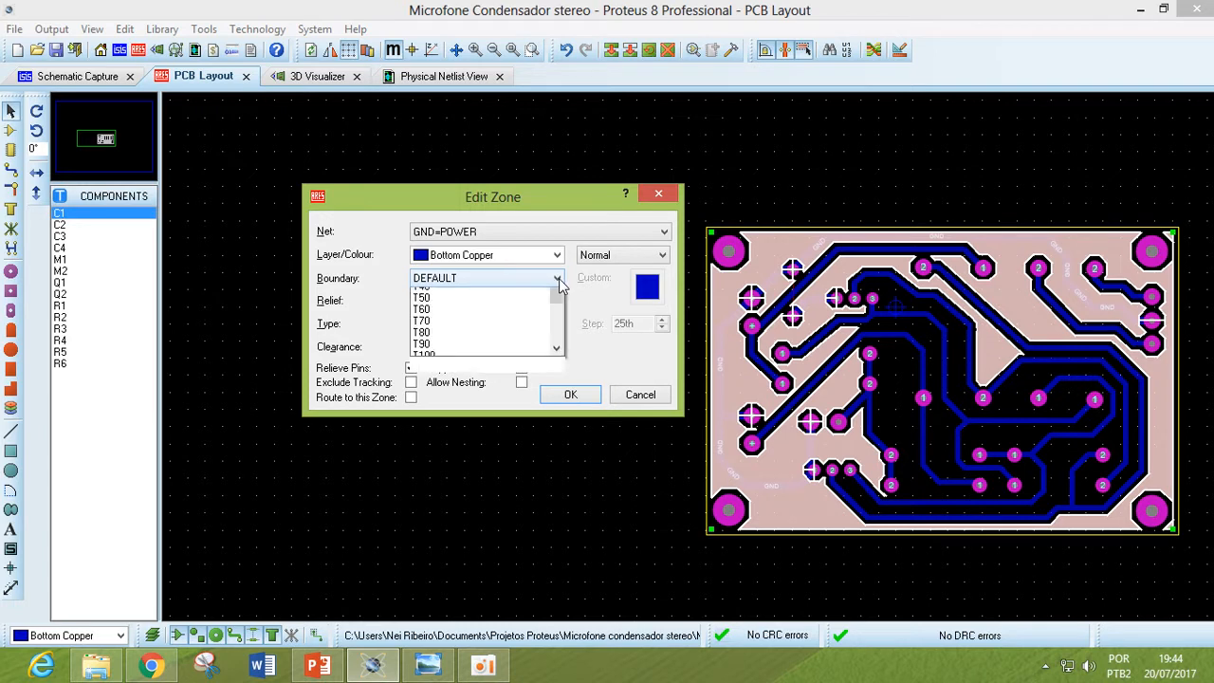
{"action": "left_click", "coordinate": [554, 197]}
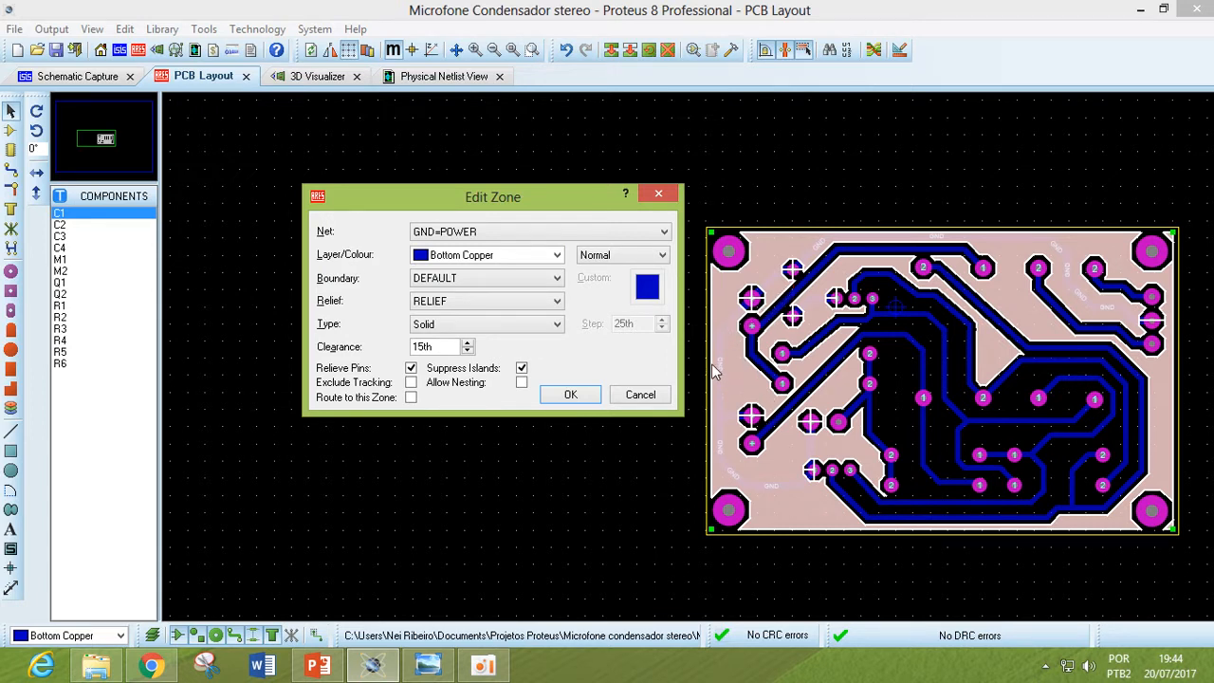
{"action": "left_click", "coordinate": [554, 279]}
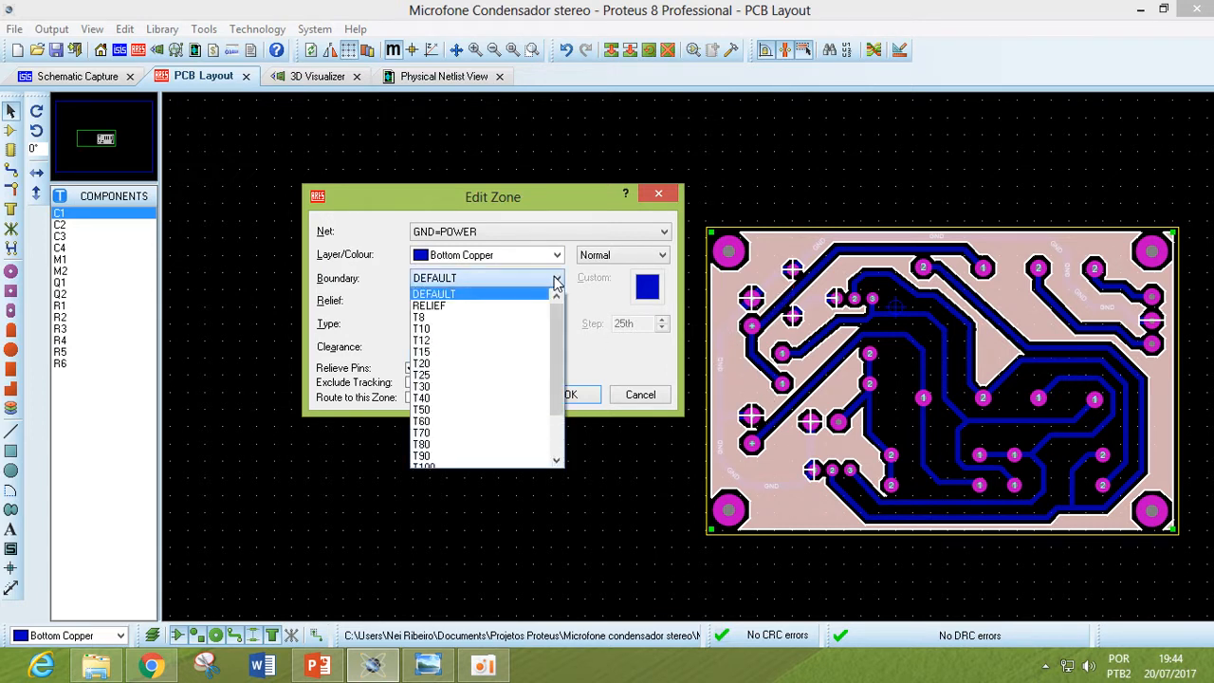
{"action": "left_click", "coordinate": [462, 359]}
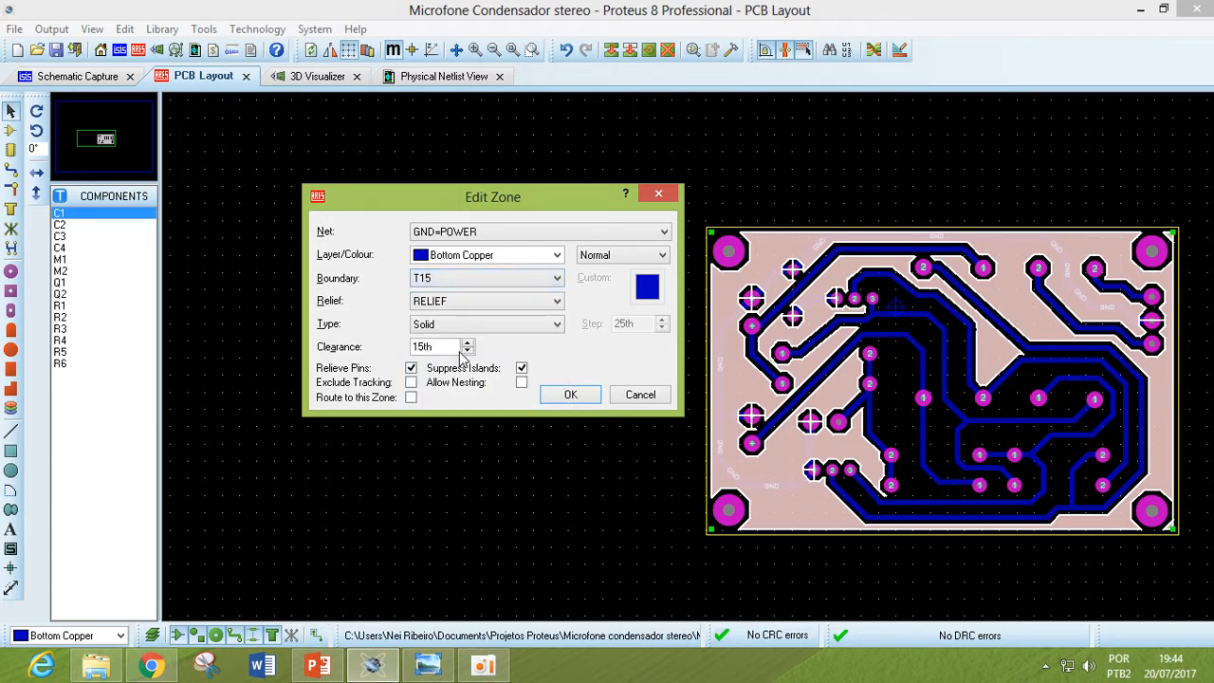
{"action": "left_click", "coordinate": [570, 396]}
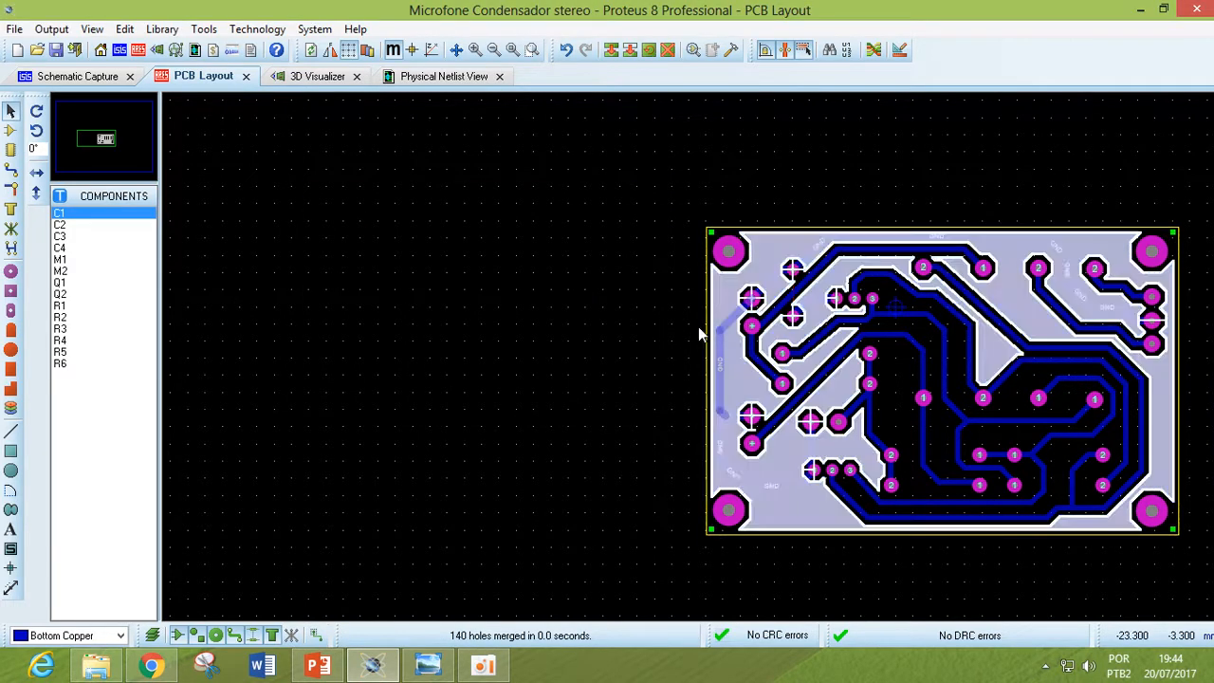
Change the ground zone's boundary trace style to T25 and apply it to compare the copper fill
{"action": "right_click", "coordinate": [729, 294]}
{"action": "left_click", "coordinate": [807, 309]}
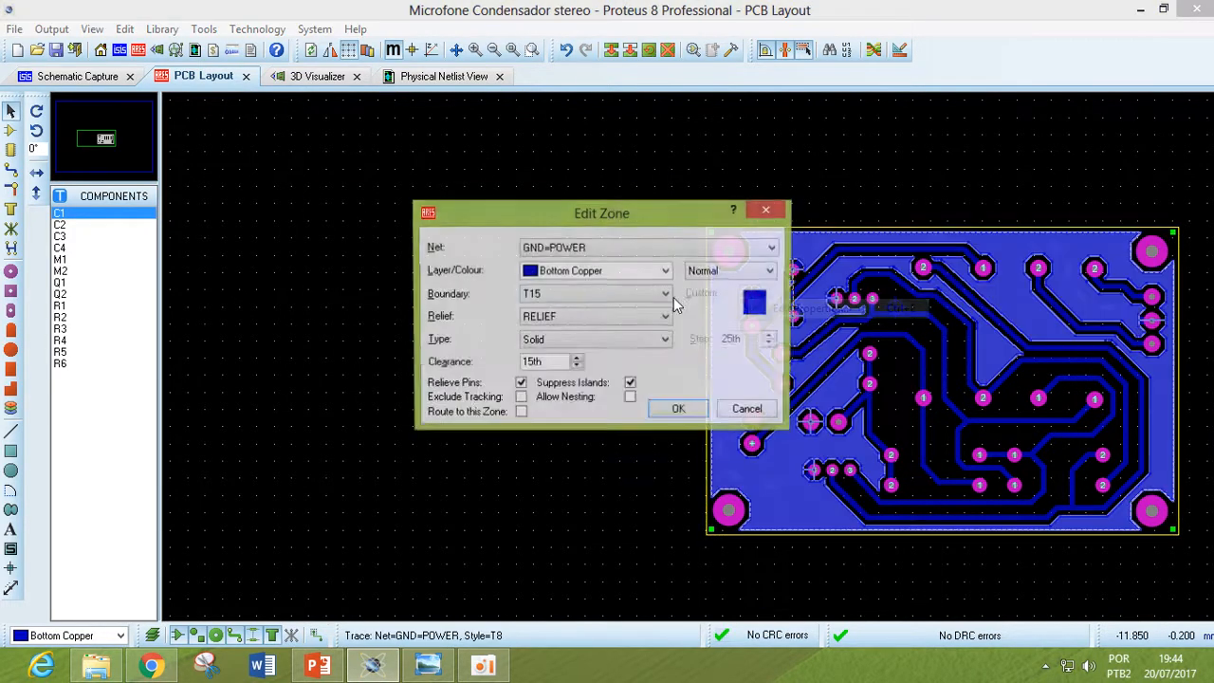
{"action": "left_click_drag", "start_coordinate": [623, 214], "coordinate": [450, 226]}
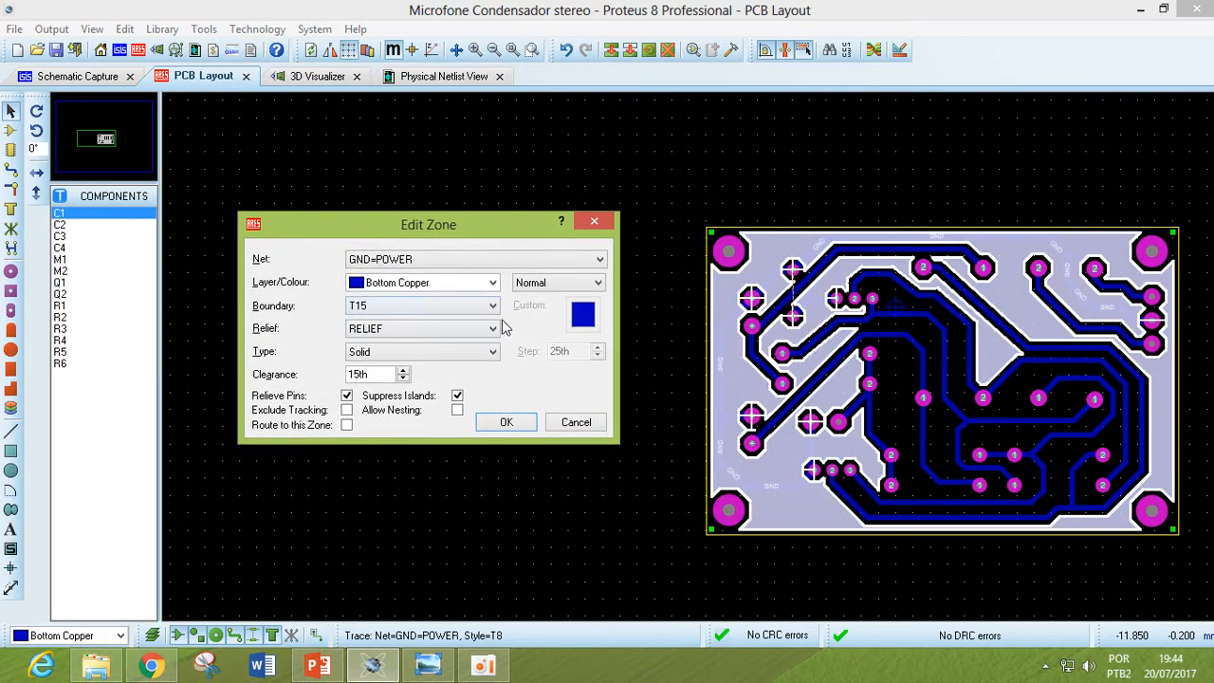
{"action": "left_click", "coordinate": [479, 306]}
{"action": "left_click", "coordinate": [395, 347]}
{"action": "left_click", "coordinate": [518, 428]}
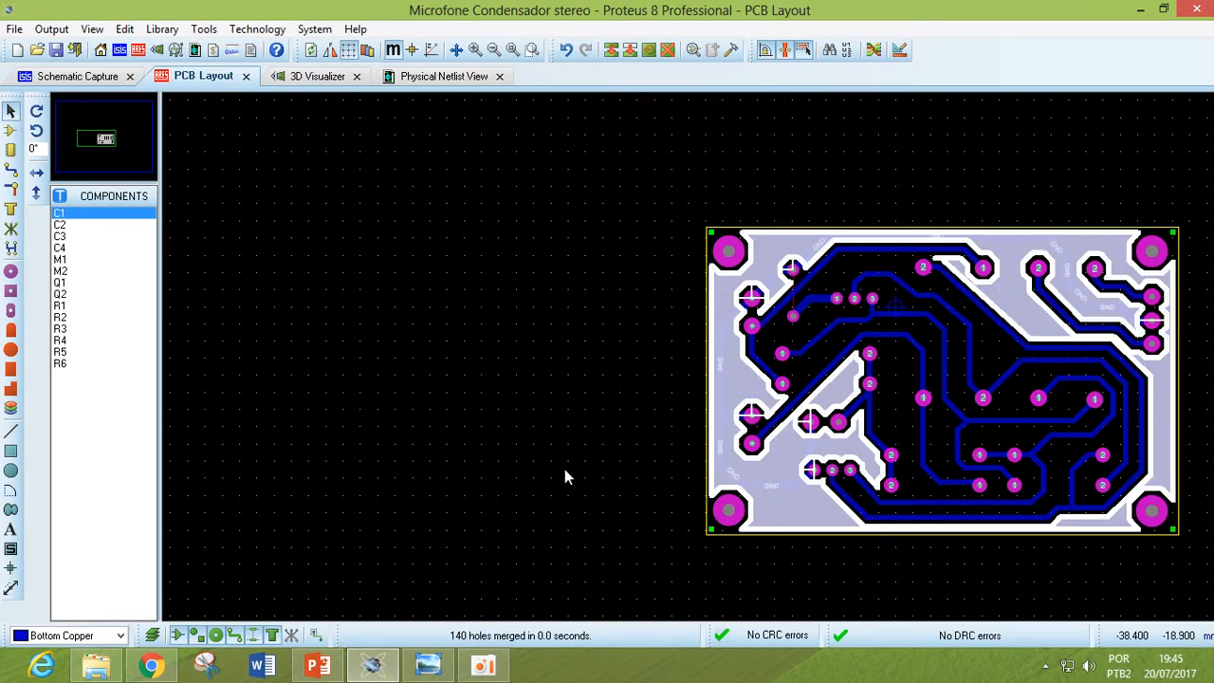
Reopen the ground zone's properties and set its boundary trace style back to T15
{"action": "left_click", "coordinate": [716, 329]}
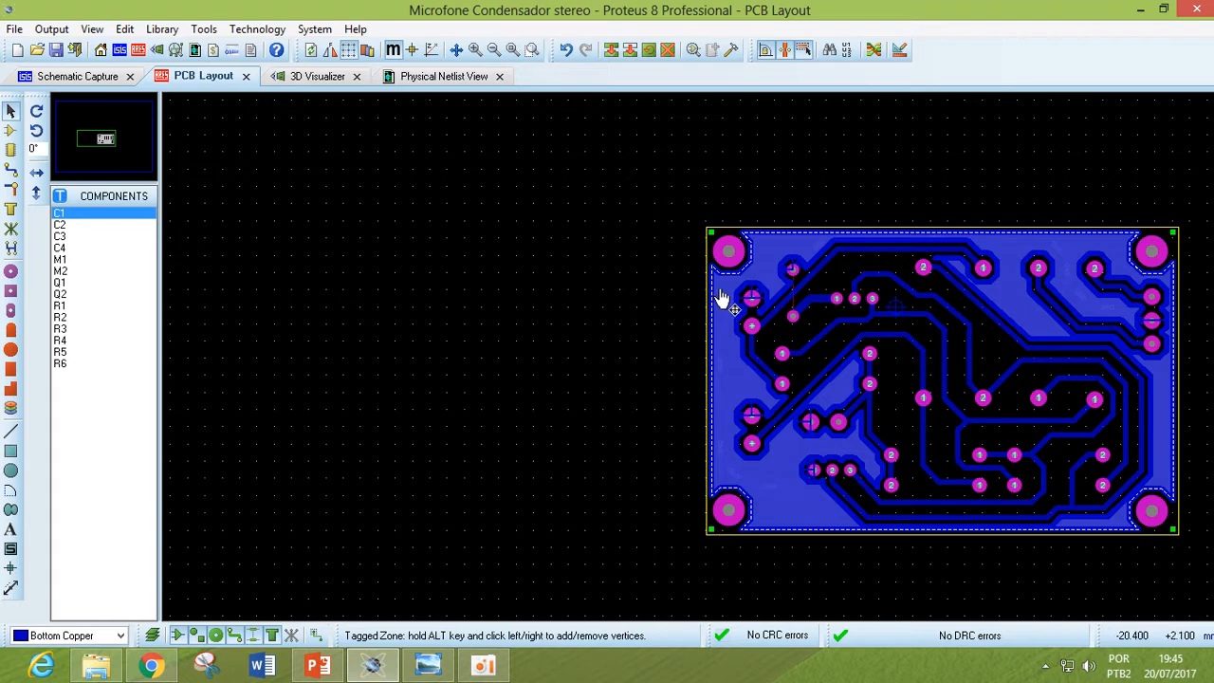
{"action": "right_click", "coordinate": [746, 273]}
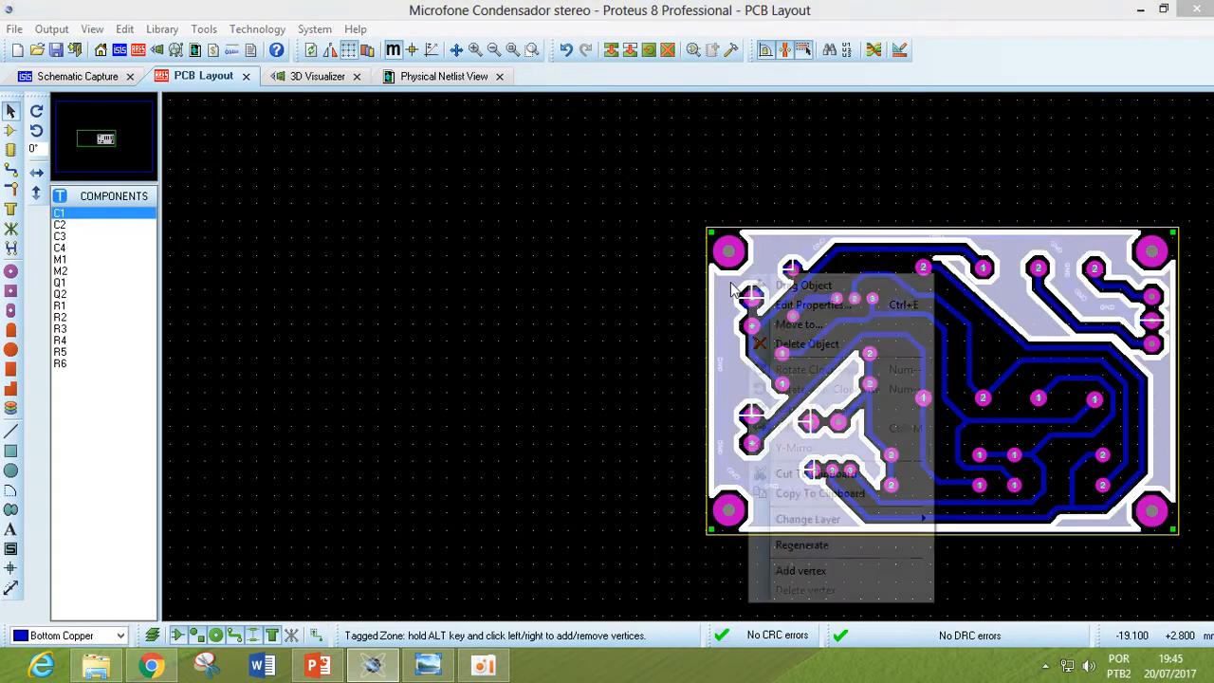
{"action": "left_click", "coordinate": [773, 304]}
{"action": "left_click_drag", "start_coordinate": [664, 226], "coordinate": [505, 227]}
{"action": "left_click", "coordinate": [509, 305]}
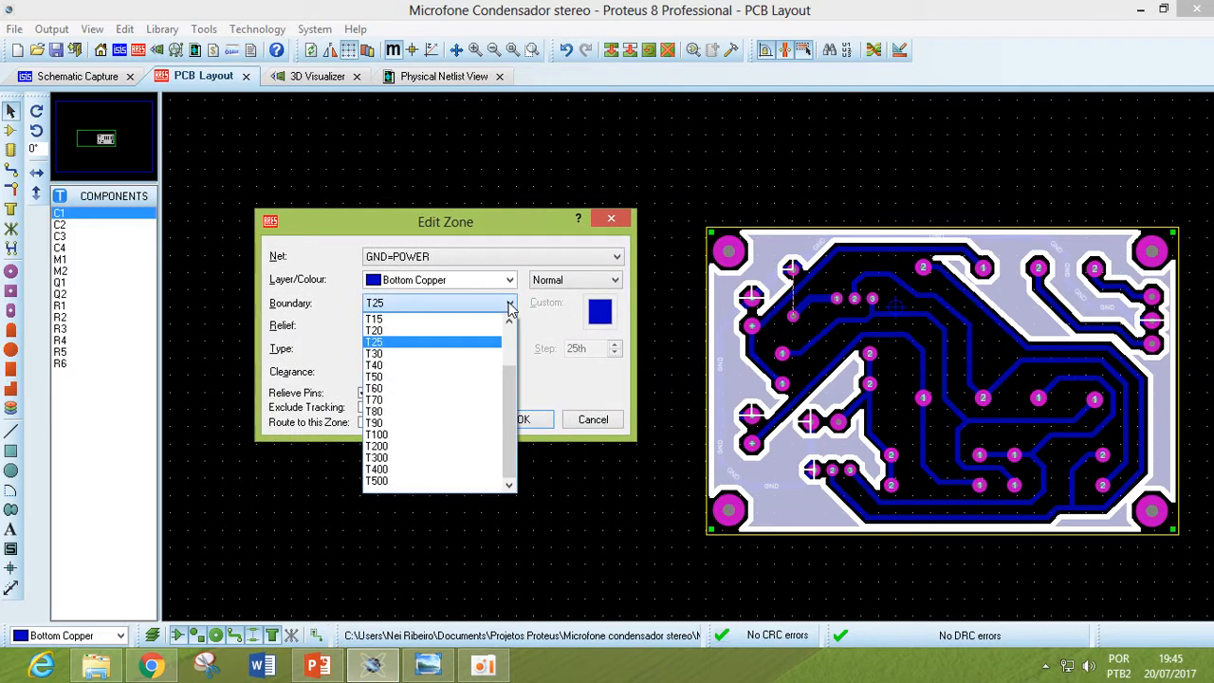
{"action": "left_click", "coordinate": [406, 327]}
{"action": "left_click_drag", "start_coordinate": [481, 231], "coordinate": [478, 216]}
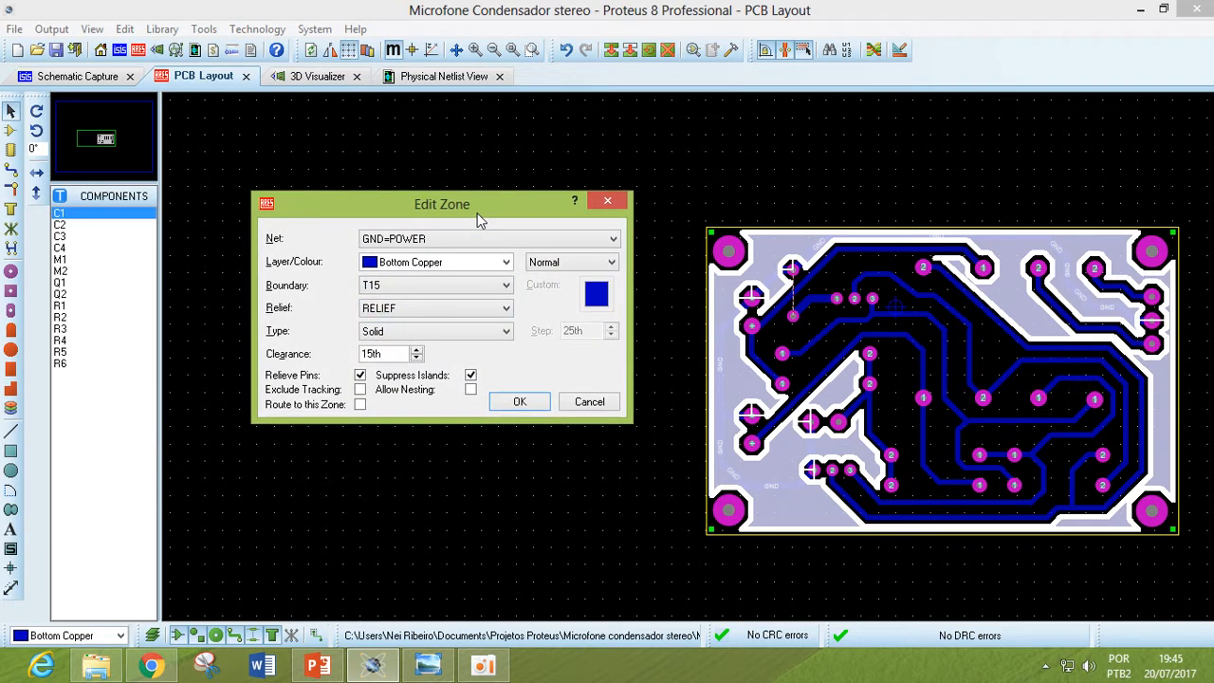
Set the ground zone's thermal relief style to T15 and apply the zone changes
{"action": "left_click", "coordinate": [506, 311]}
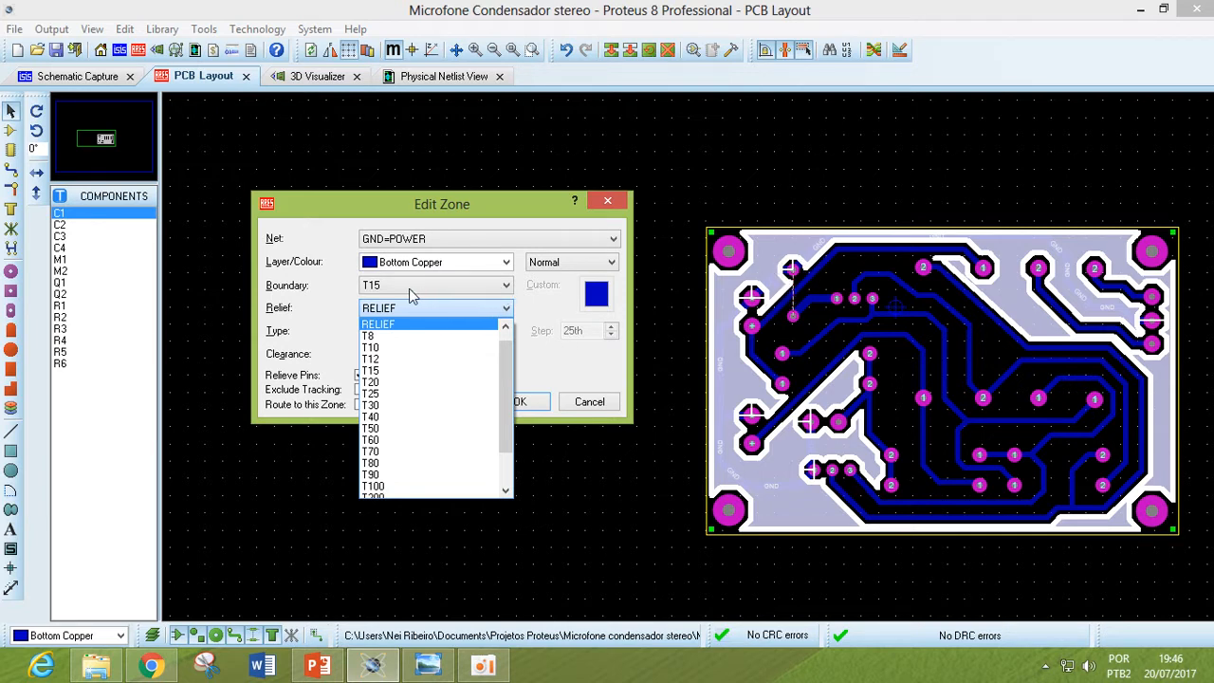
{"action": "left_click", "coordinate": [385, 371]}
{"action": "left_click", "coordinate": [522, 400]}
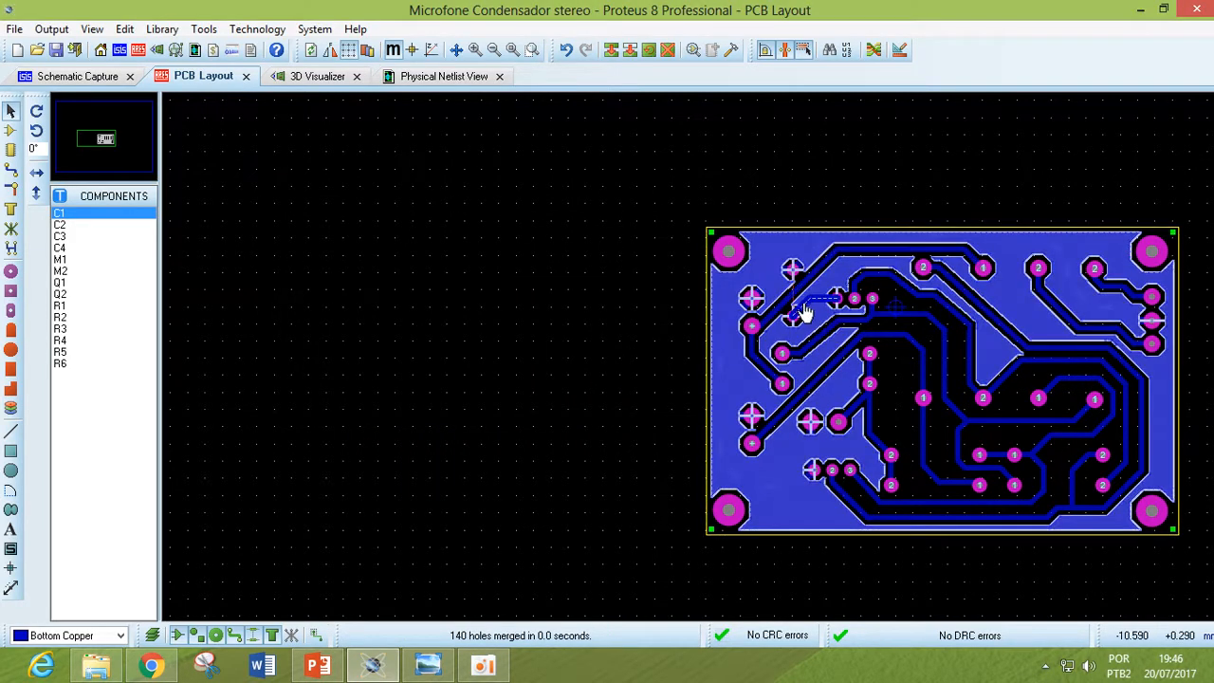
Set both the boundary and relief styles of the bottom copper ground zone to T20 and apply the changes
{"action": "scroll", "coordinate": [688, 366], "scroll_direction": "up", "scroll_amount": 1}
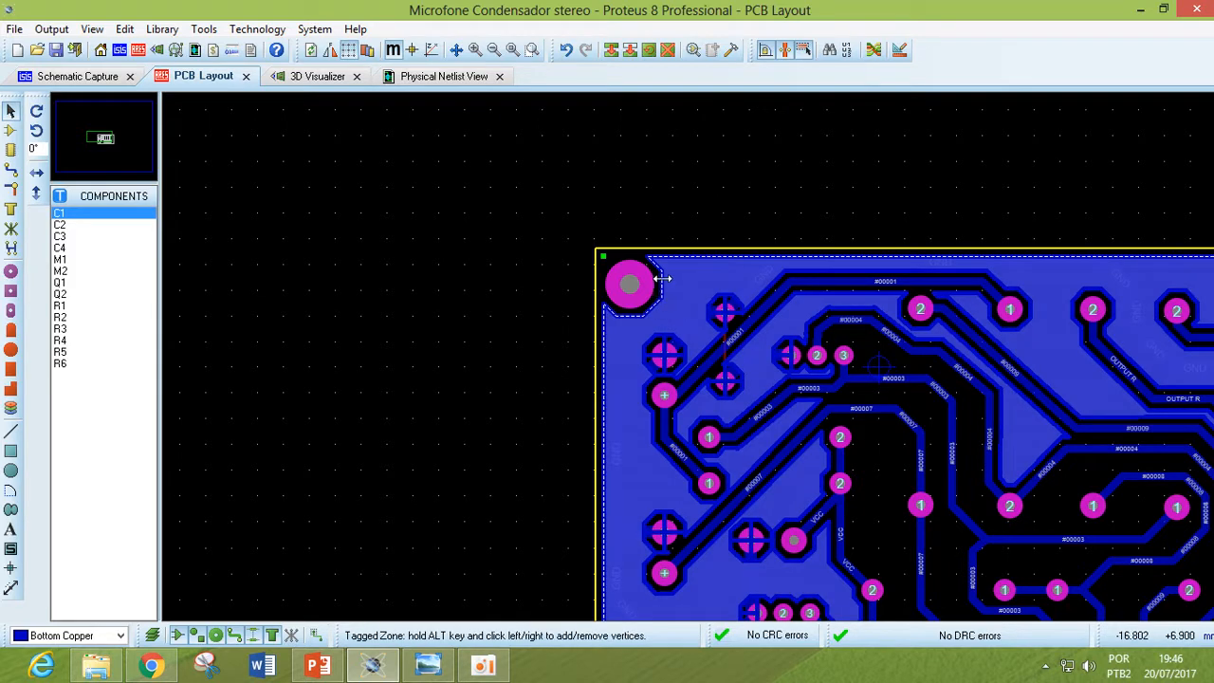
{"action": "right_click", "coordinate": [699, 282]}
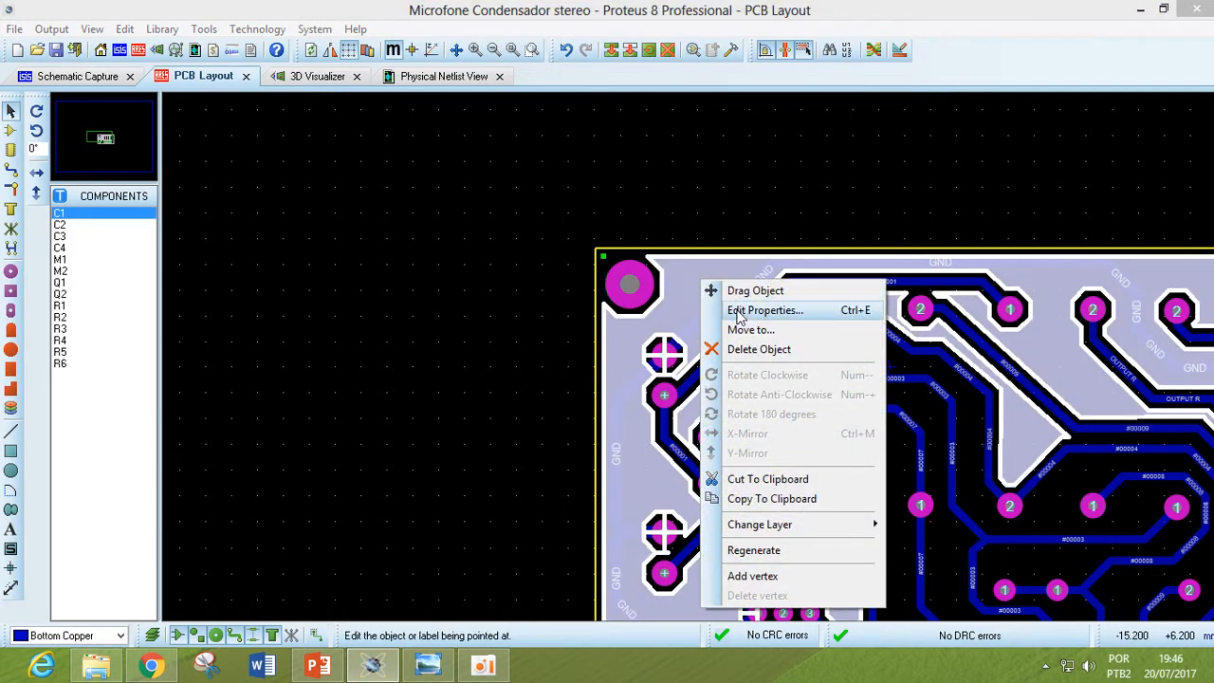
{"action": "left_click", "coordinate": [740, 310]}
{"action": "left_click_drag", "start_coordinate": [539, 214], "coordinate": [327, 191]}
{"action": "left_click", "coordinate": [456, 274]}
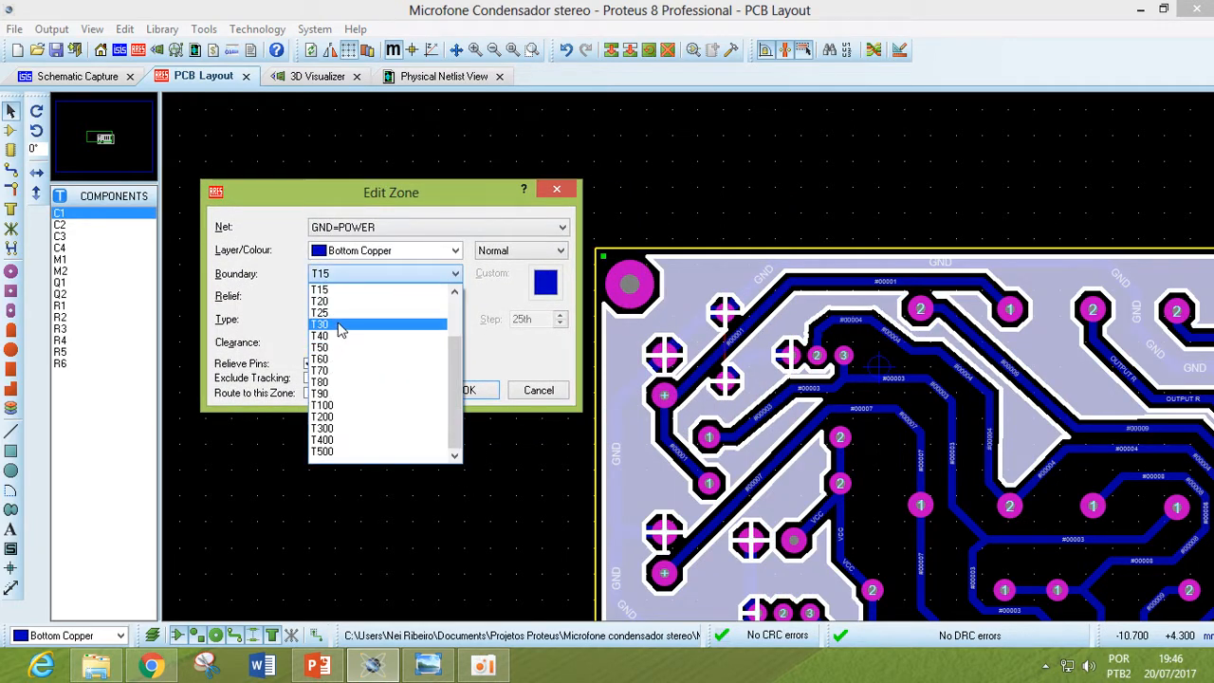
{"action": "left_click", "coordinate": [340, 302]}
{"action": "left_click", "coordinate": [454, 296]}
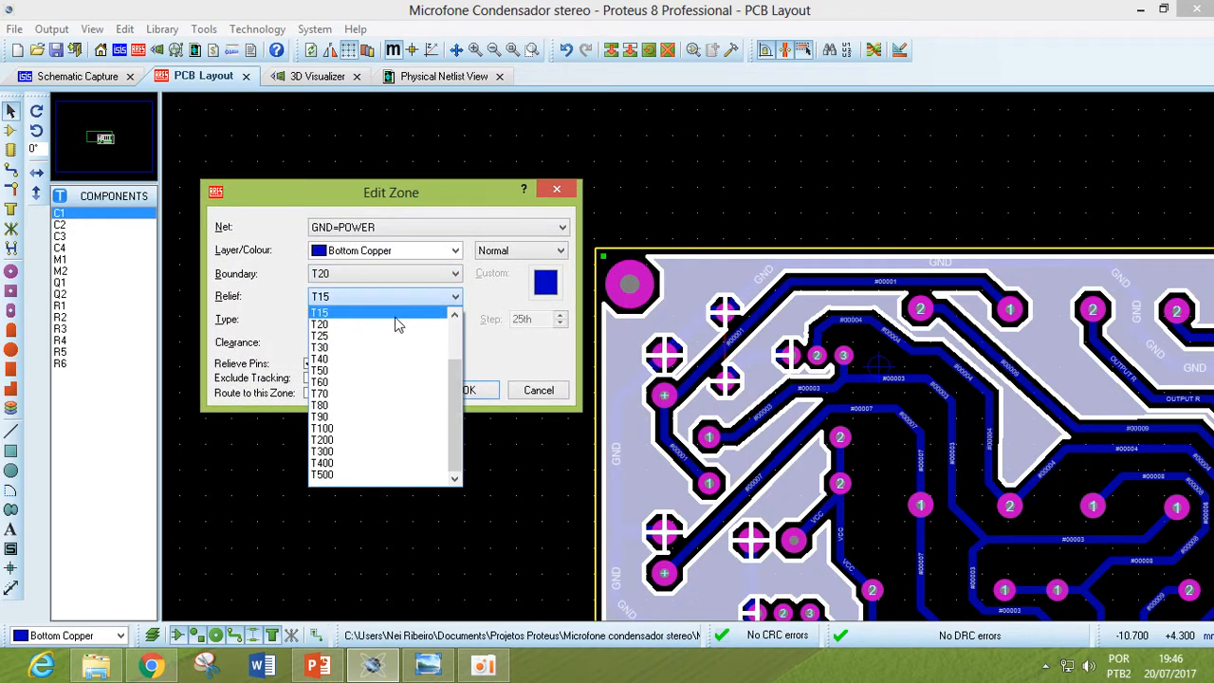
{"action": "left_click", "coordinate": [361, 325]}
{"action": "left_click", "coordinate": [468, 390]}
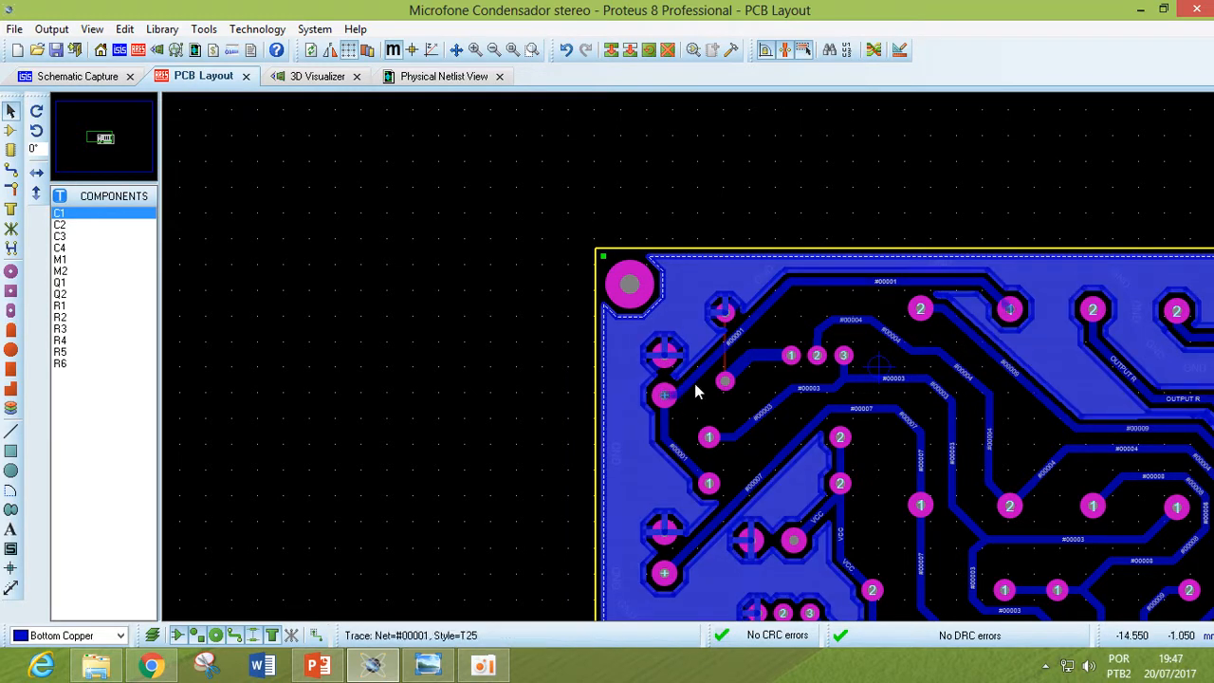
Set the ground zone's clearance to 25th and apply it to the copper fill
{"action": "left_click", "coordinate": [674, 376]}
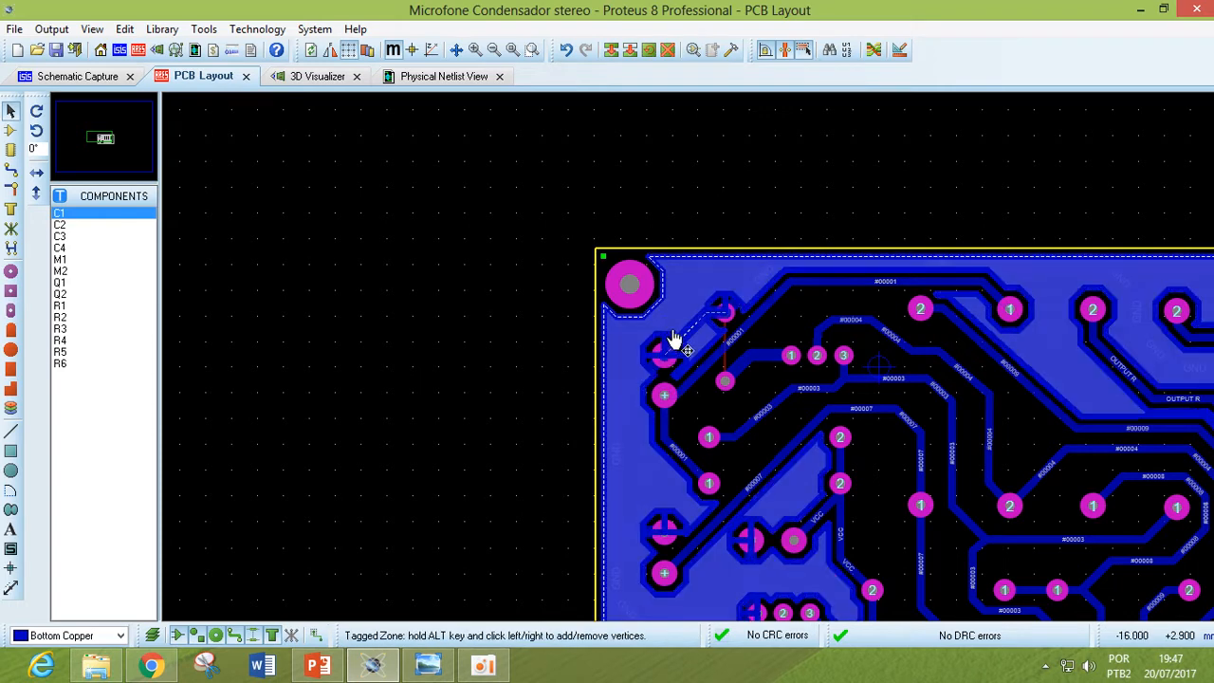
{"action": "right_click", "coordinate": [678, 282]}
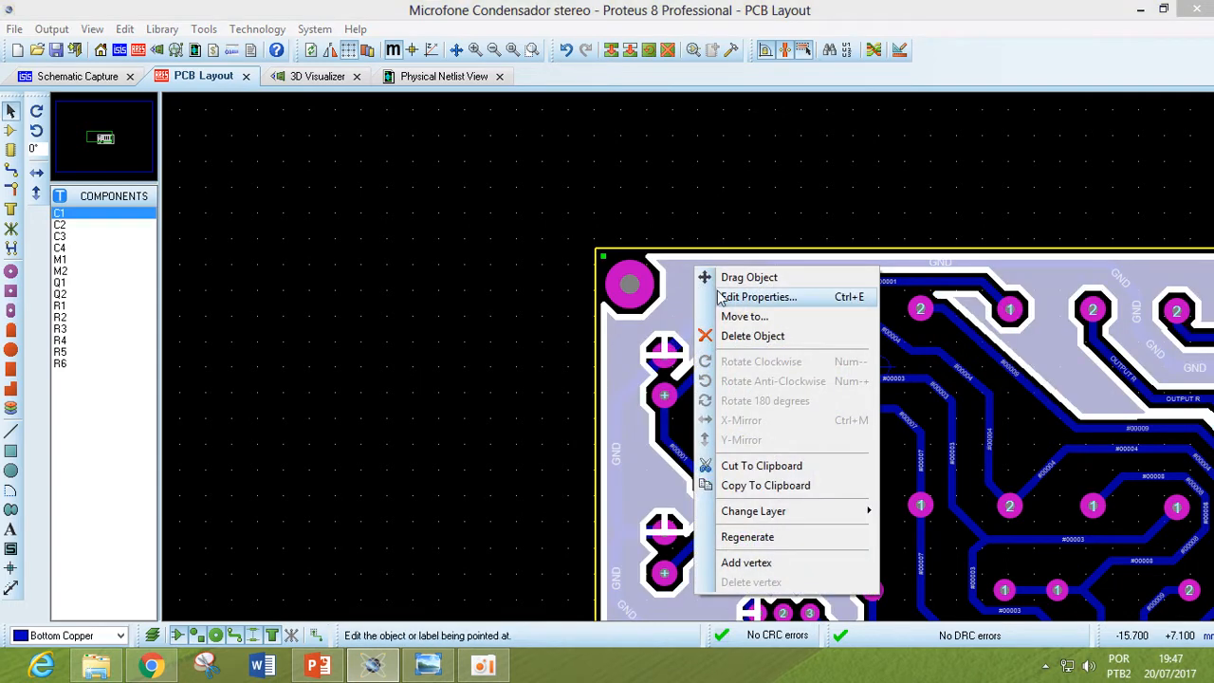
{"action": "left_click", "coordinate": [713, 219]}
{"action": "left_click_drag", "start_coordinate": [565, 211], "coordinate": [387, 182]}
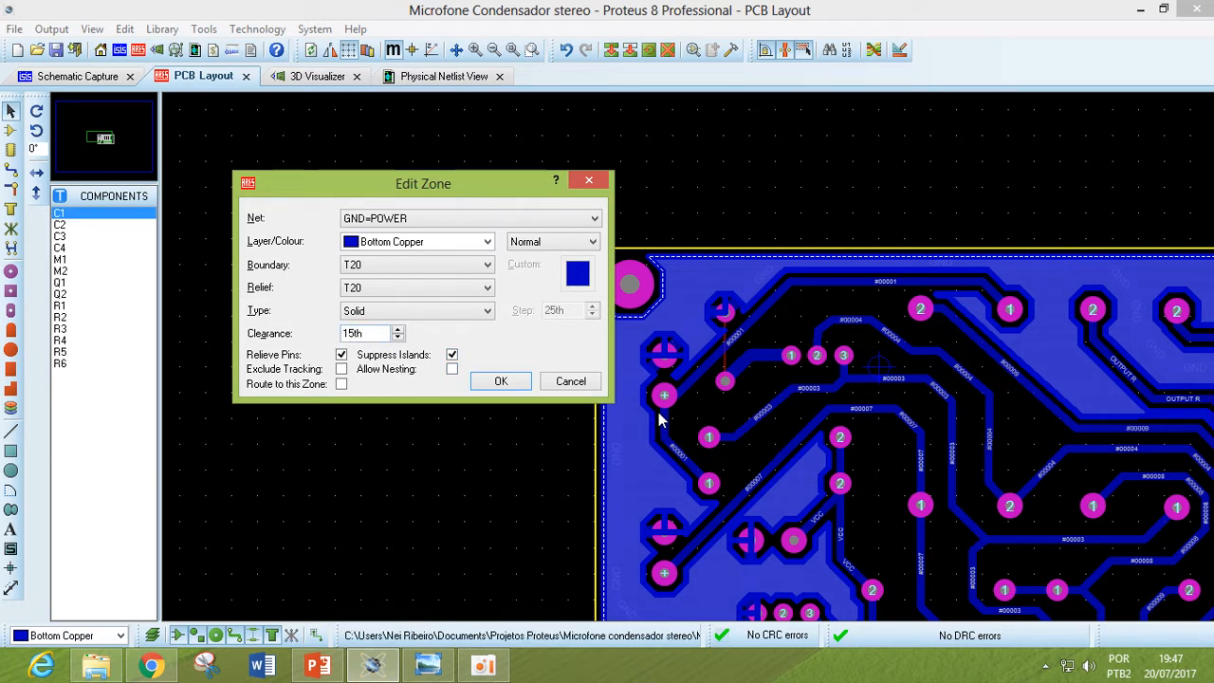
{"action": "left_click", "coordinate": [399, 328]}
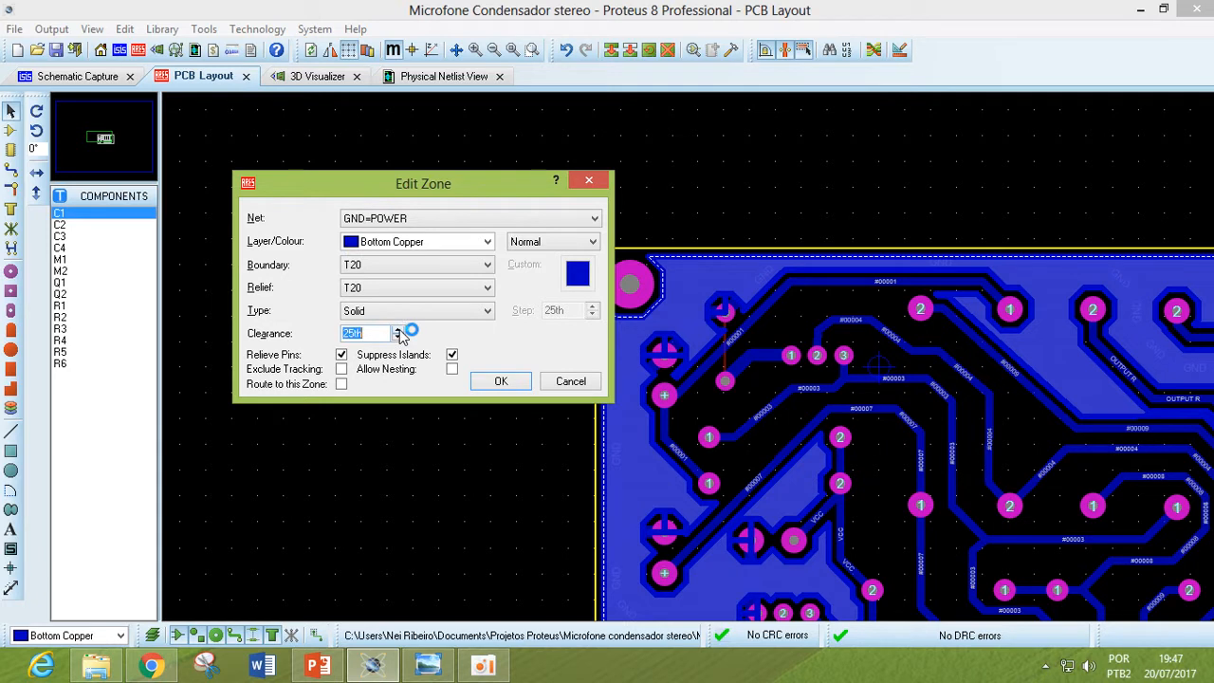
{"action": "left_click", "coordinate": [501, 382]}
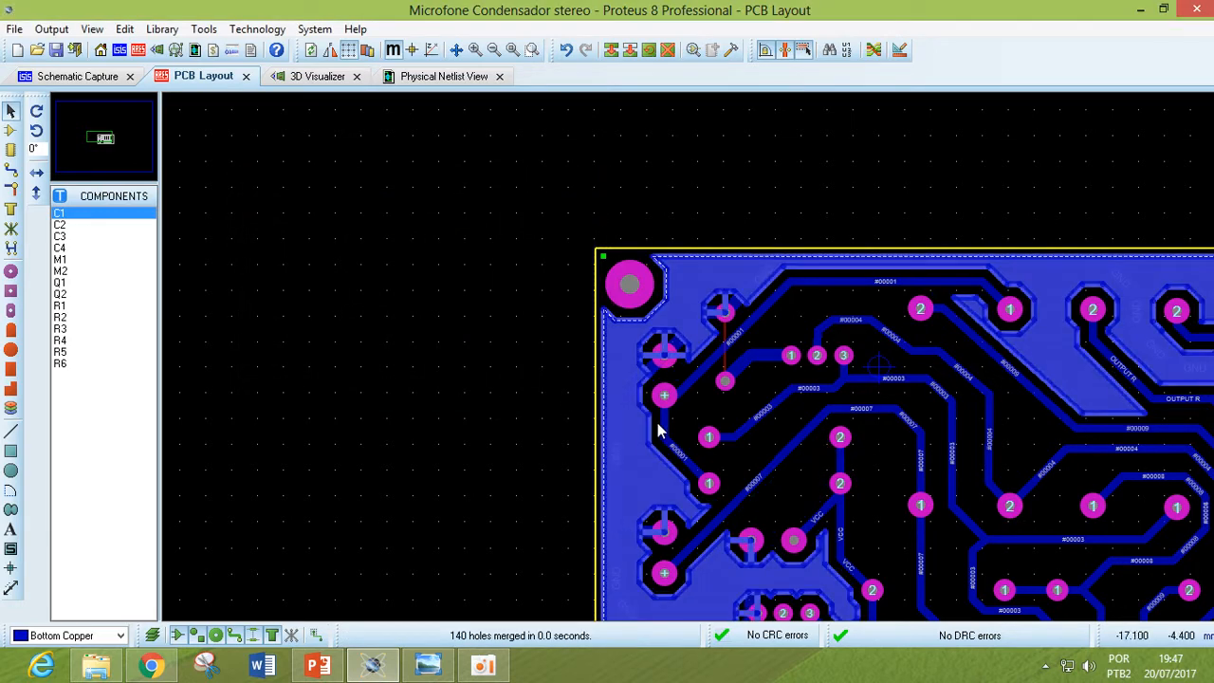
{"action": "left_click", "coordinate": [667, 374]}
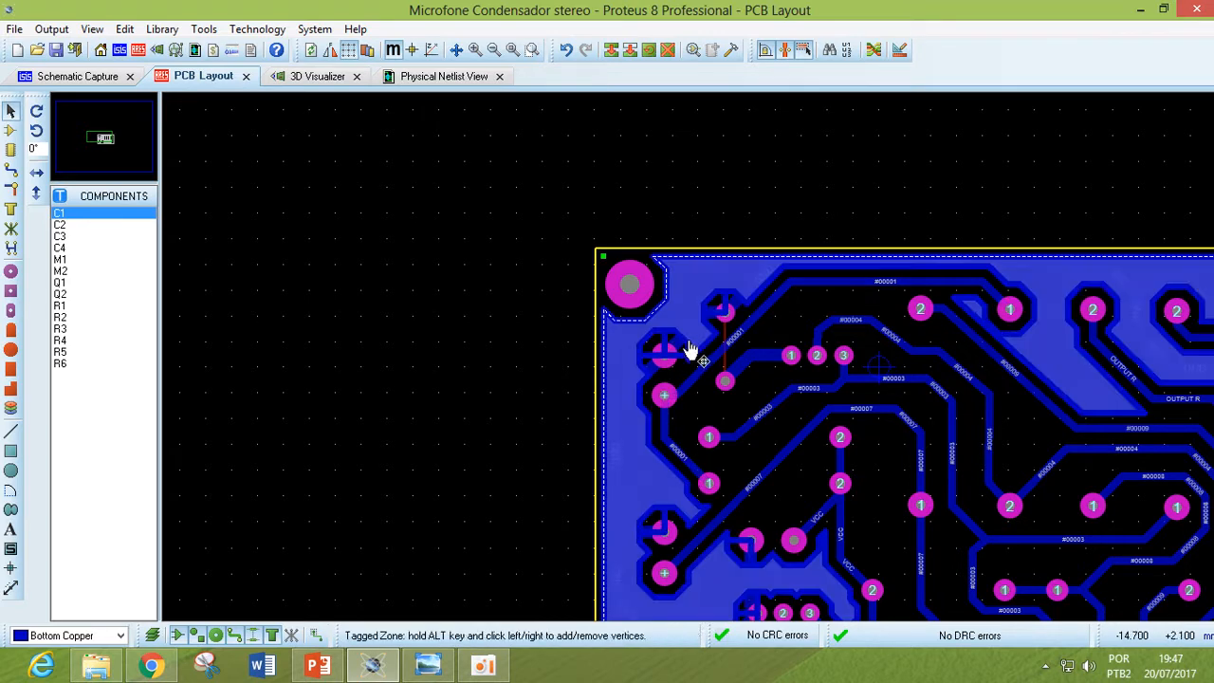
Examine the ground fill across the whole board, including its gaps around pads, tracks and the existing GND traces
{"action": "scroll", "coordinate": [691, 349], "scroll_direction": "down", "scroll_amount": 1}
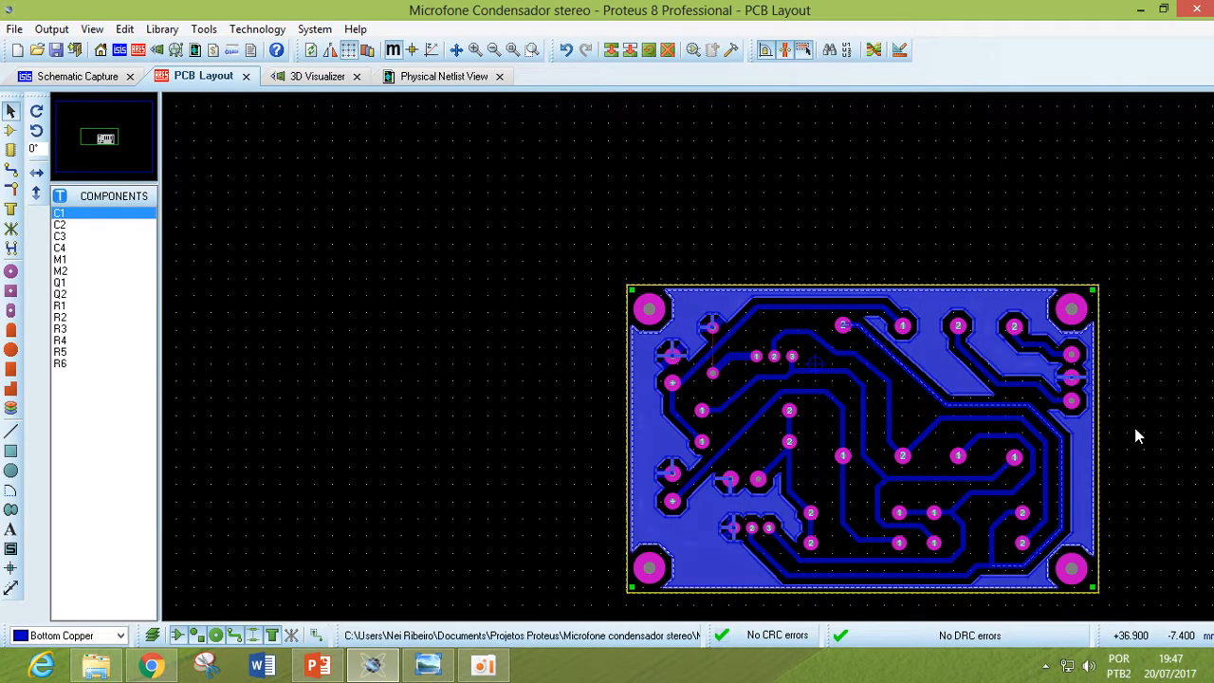
{"action": "scroll", "coordinate": [978, 408], "scroll_direction": "down", "scroll_amount": 1}
{"action": "scroll", "coordinate": [691, 368], "scroll_direction": "up", "scroll_amount": 1}
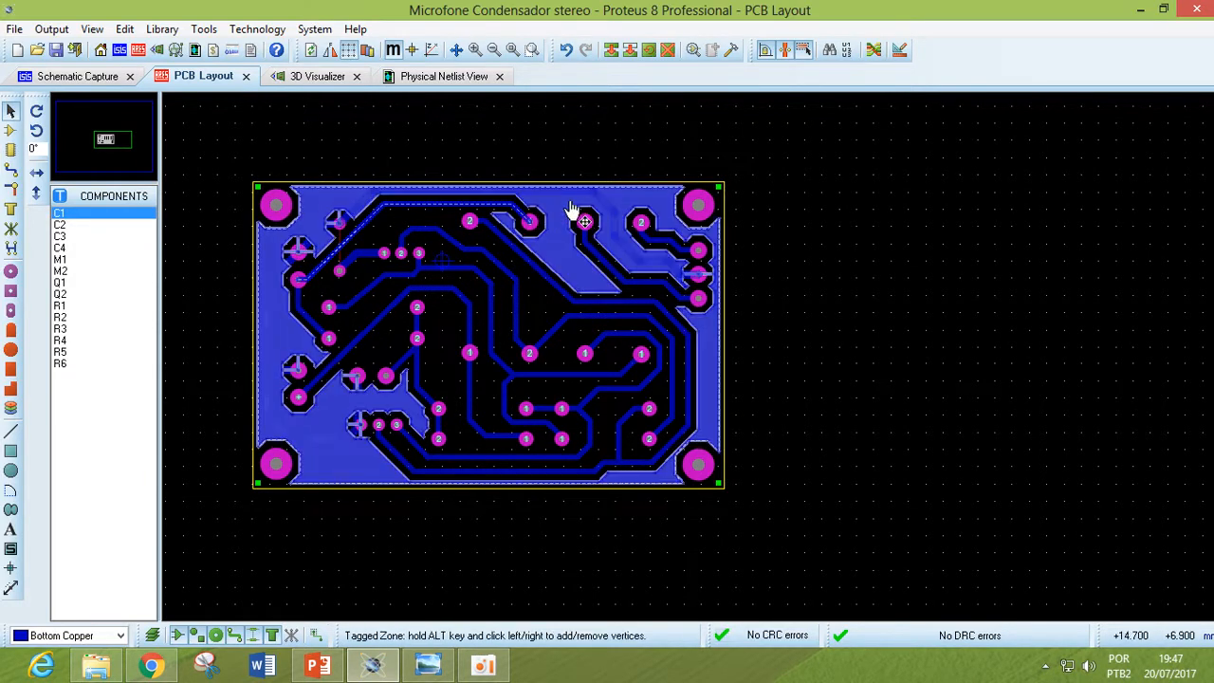
{"action": "left_click", "coordinate": [716, 300]}
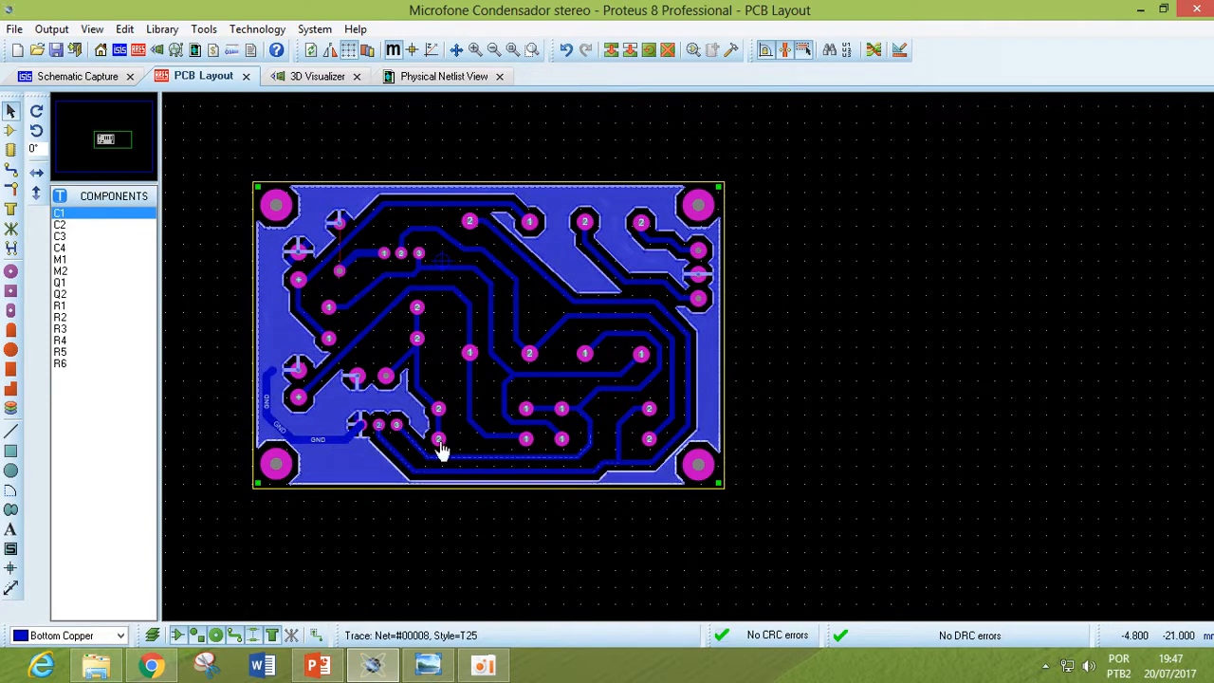
{"action": "left_click", "coordinate": [340, 450]}
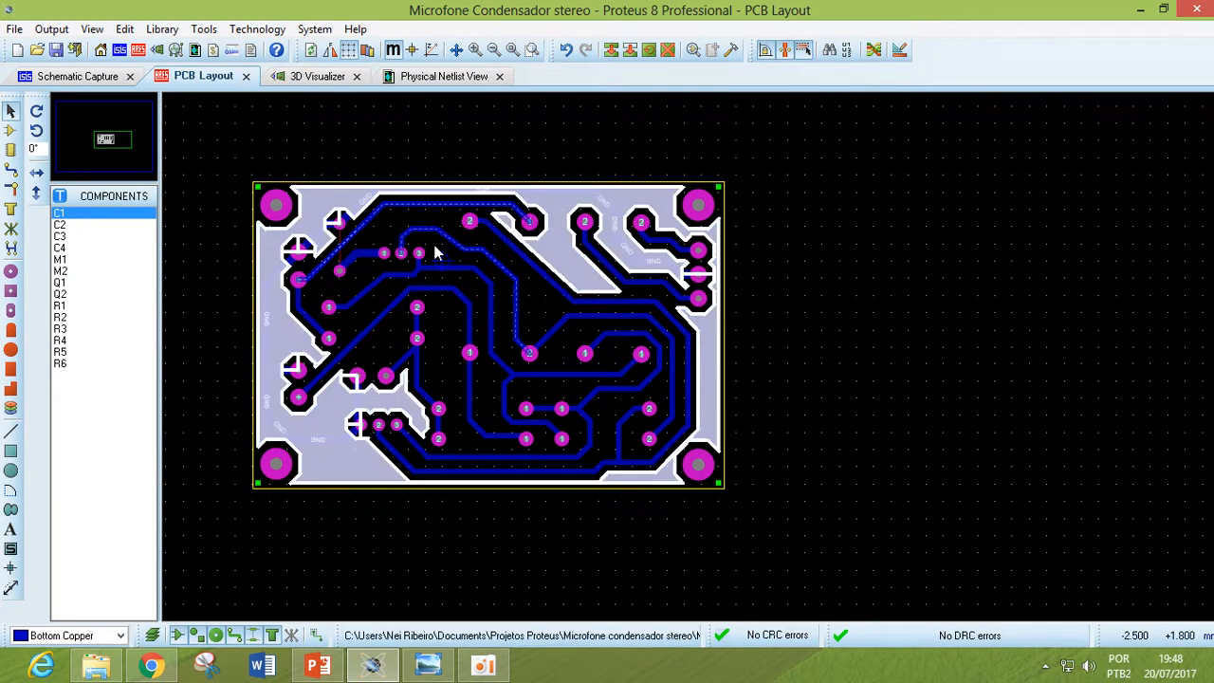
{"action": "left_click_drag", "start_coordinate": [366, 231], "coordinate": [690, 361]}
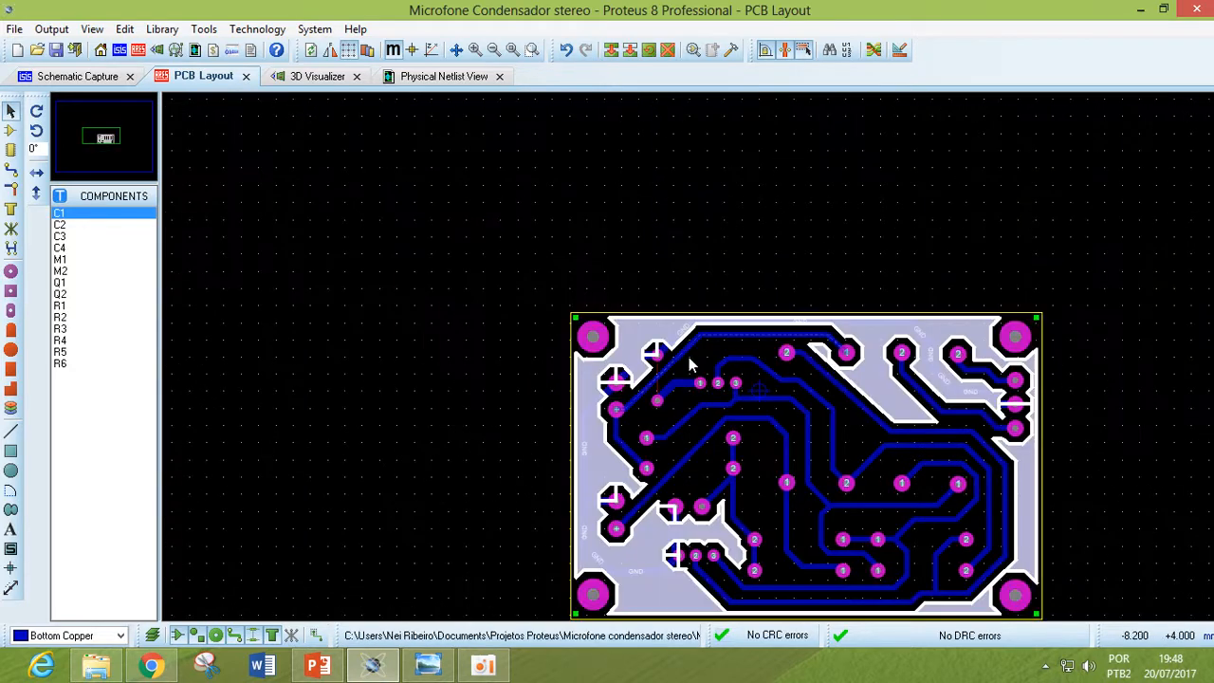
{"action": "scroll", "coordinate": [670, 355], "scroll_direction": "down", "scroll_amount": 1}
{"action": "scroll", "coordinate": [670, 355], "scroll_direction": "up", "scroll_amount": 1}
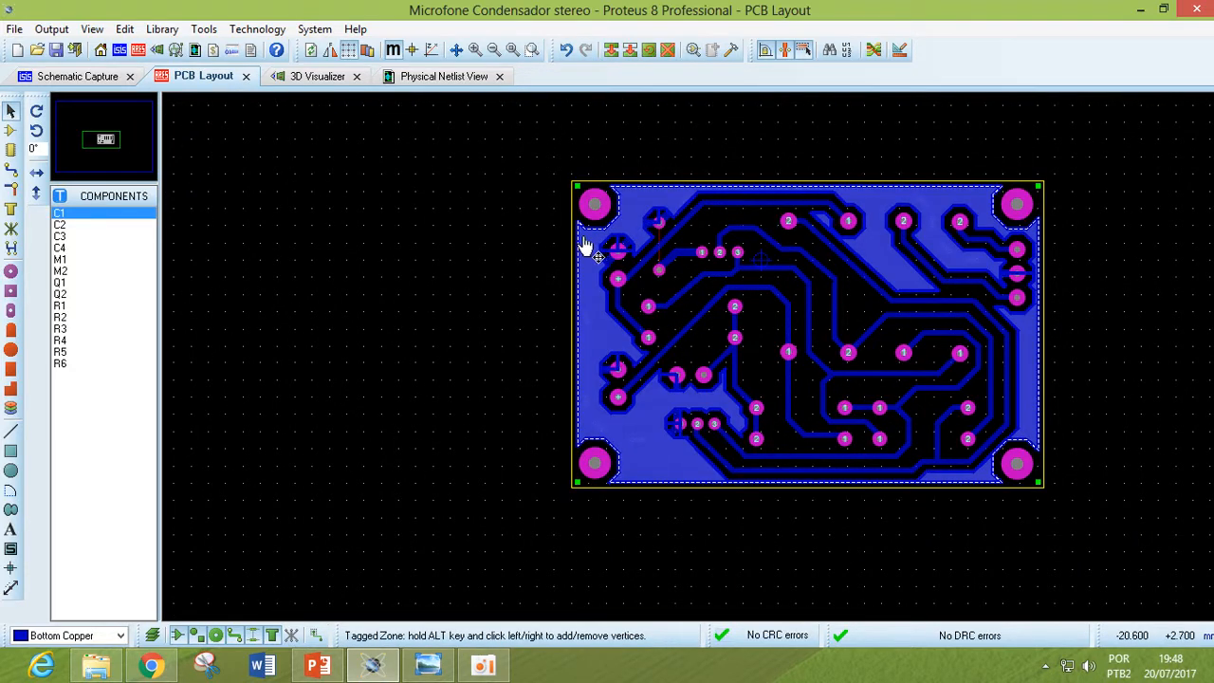
Enable Allow Nesting for the ground zone and apply the change
{"action": "right_click", "coordinate": [586, 246]}
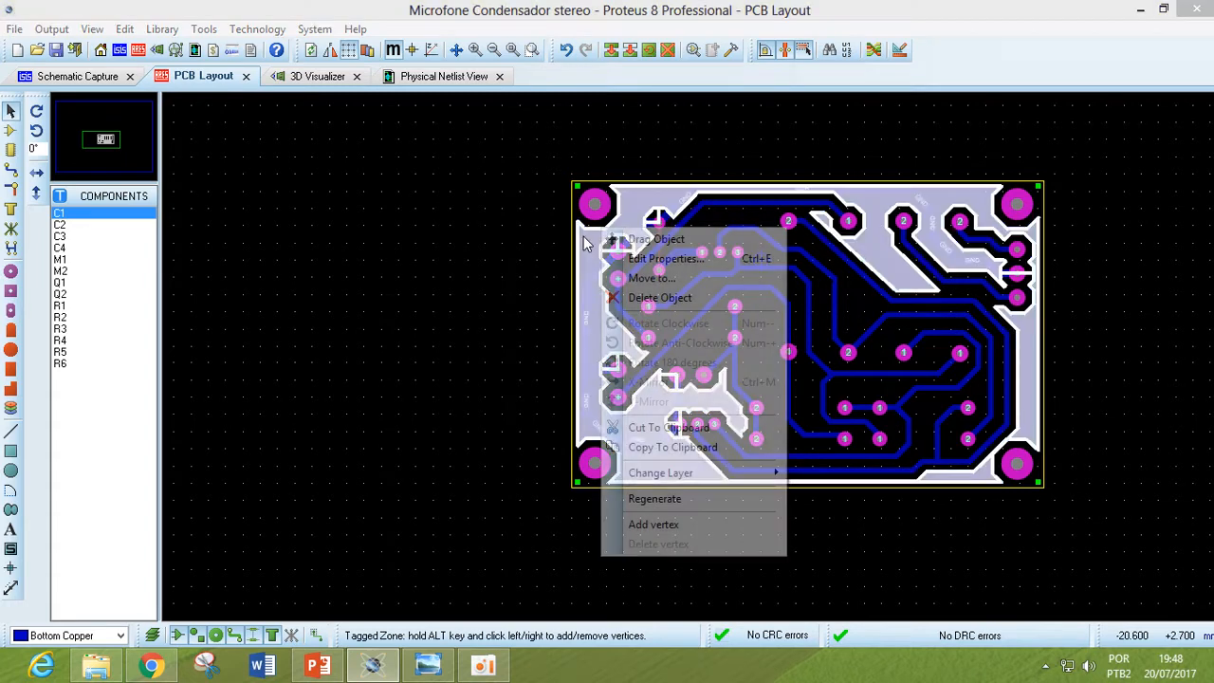
{"action": "left_click", "coordinate": [653, 262]}
{"action": "left_click_drag", "start_coordinate": [589, 213], "coordinate": [372, 154]}
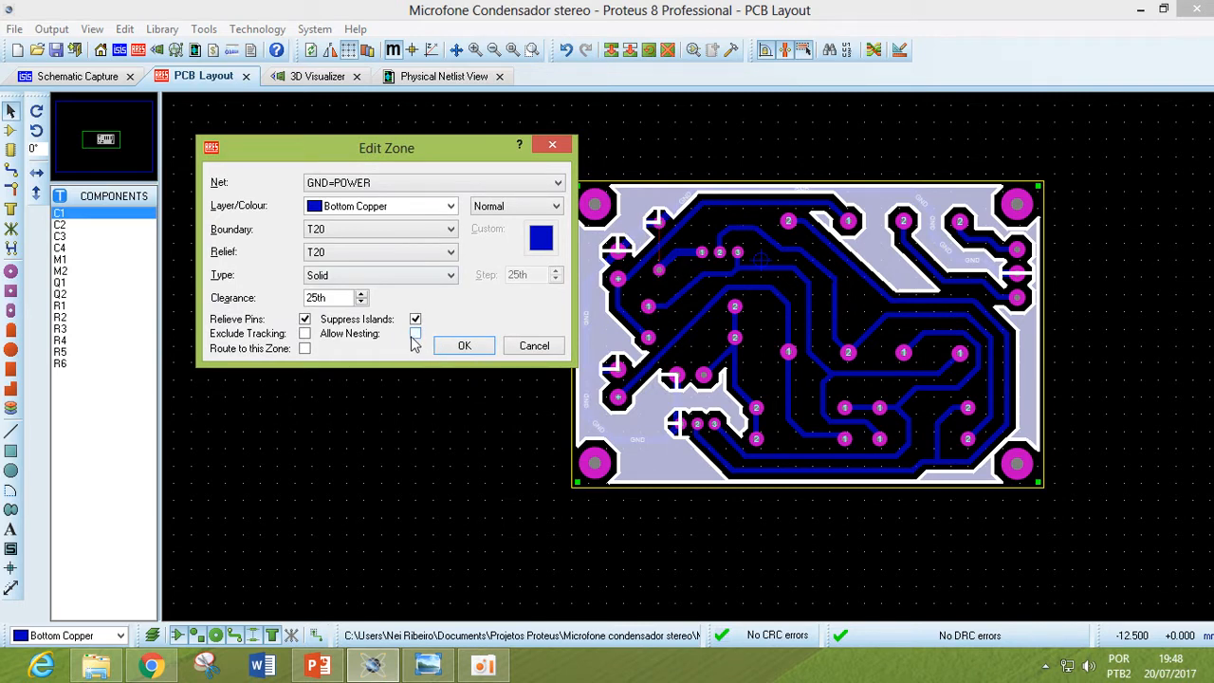
{"action": "left_click", "coordinate": [466, 347]}
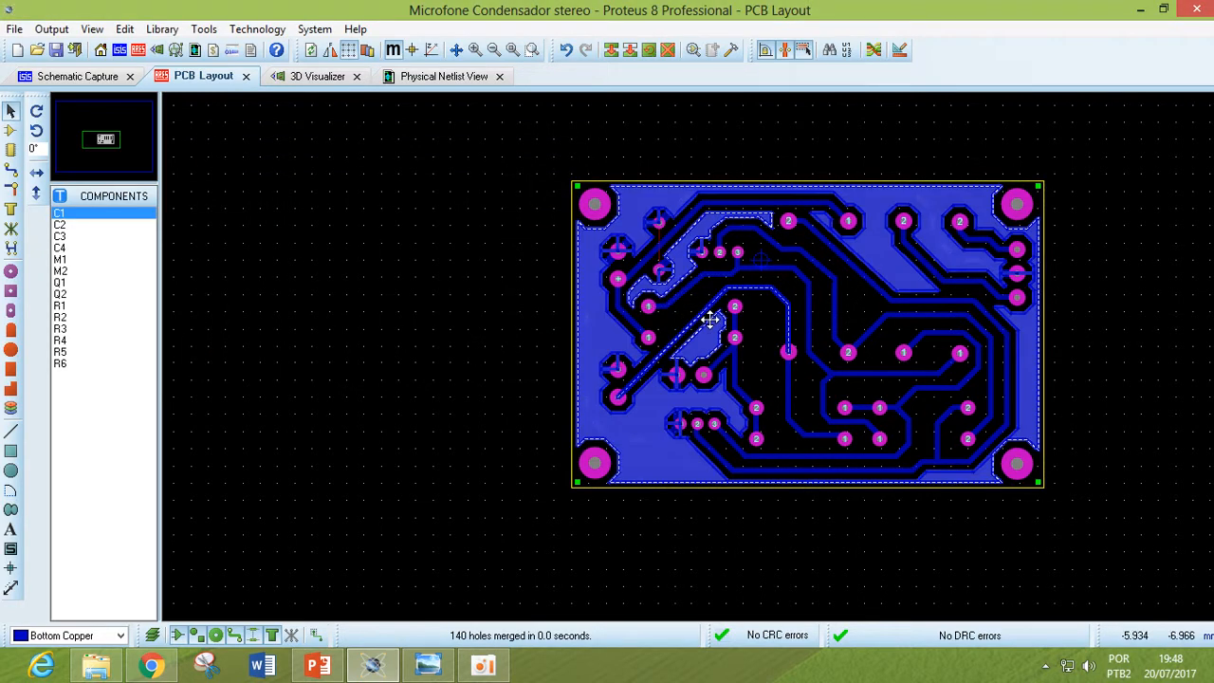
Turn off Suppress Islands for the ground zone and apply the change
{"action": "right_click", "coordinate": [615, 327]}
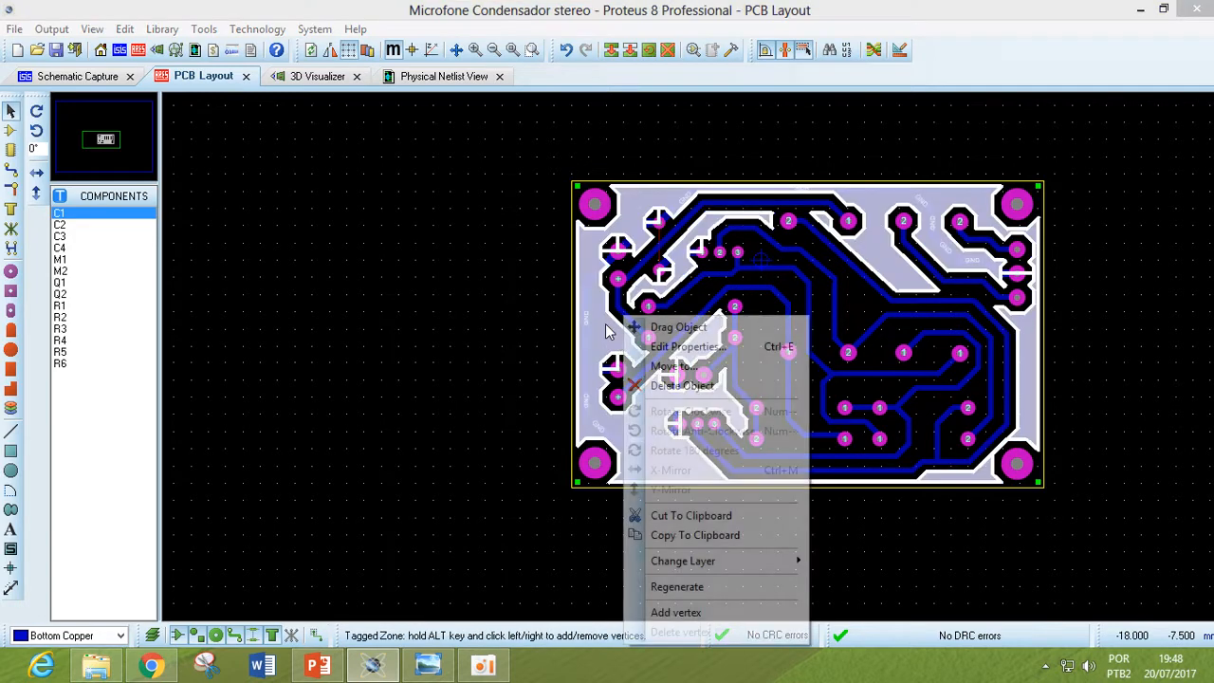
{"action": "left_click", "coordinate": [685, 348]}
{"action": "left_click_drag", "start_coordinate": [528, 222], "coordinate": [357, 162]}
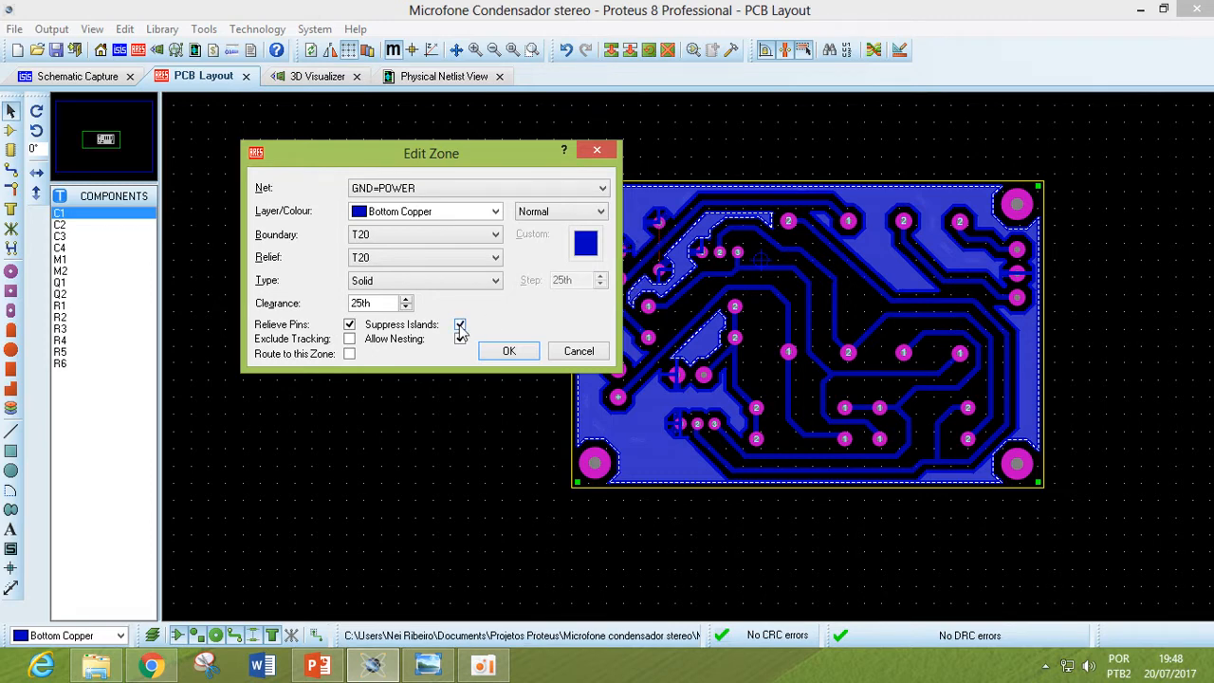
{"action": "left_click", "coordinate": [509, 352]}
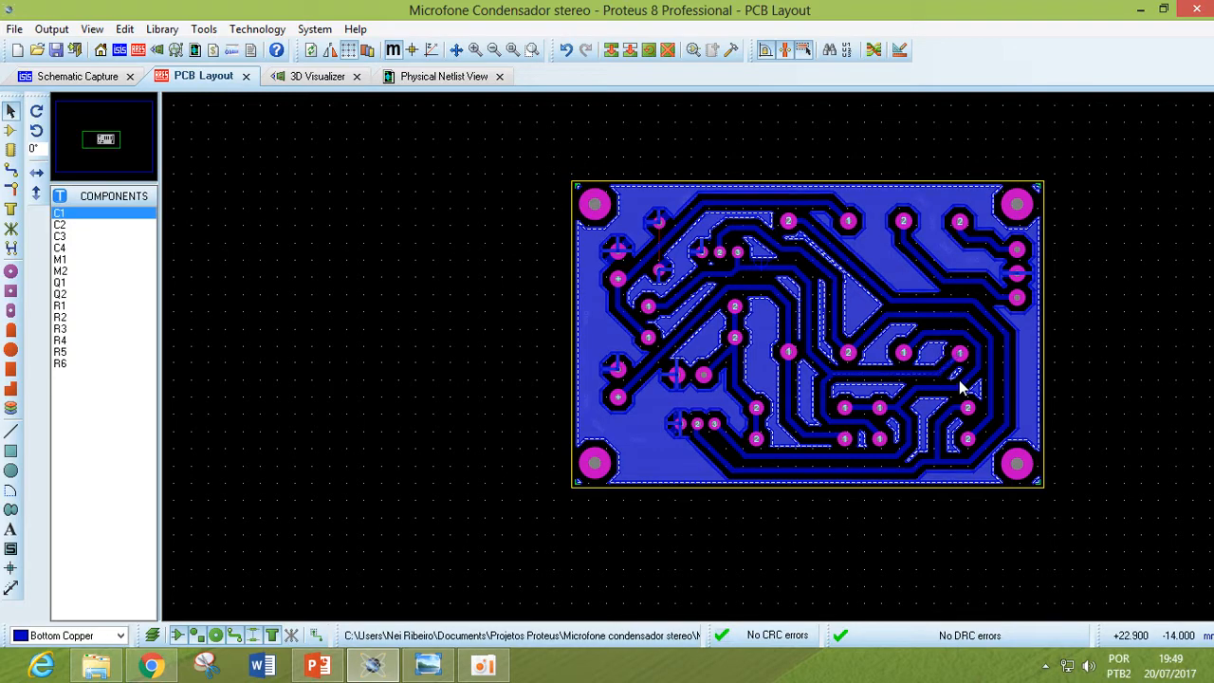
Reopen the ground zone's properties, review its settings, accept them unchanged and deselect the zone
{"action": "right_click", "coordinate": [628, 219]}
{"action": "left_click", "coordinate": [706, 227]}
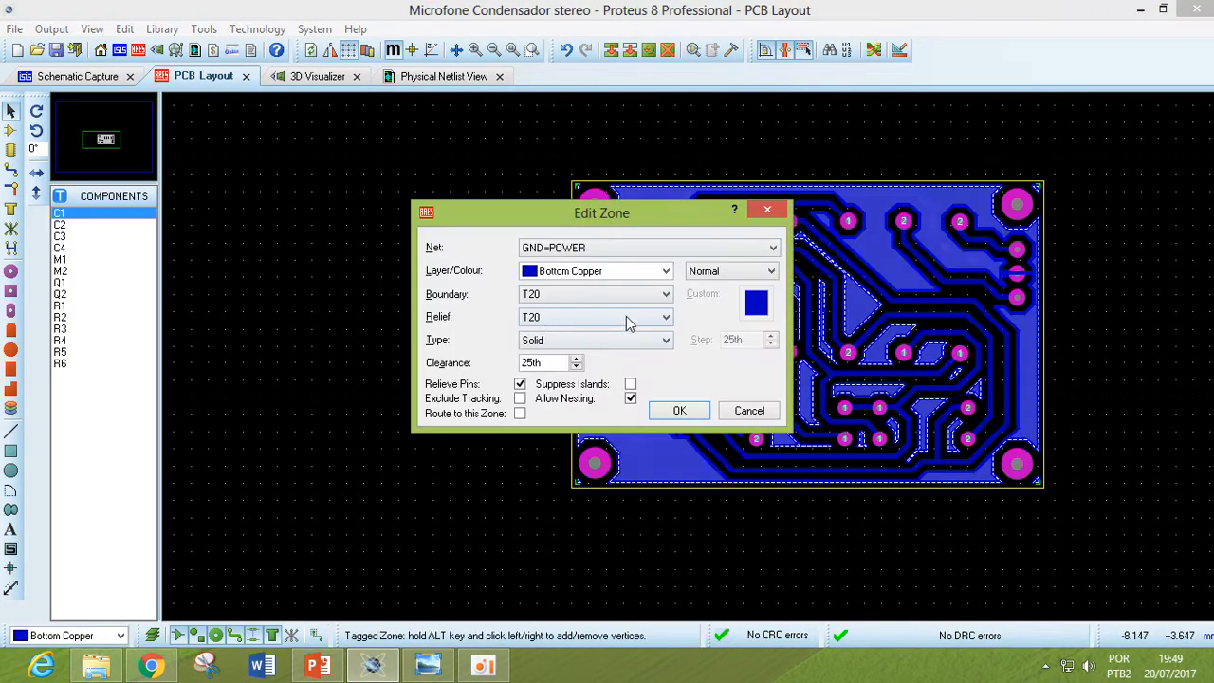
{"action": "left_click_drag", "start_coordinate": [593, 218], "coordinate": [395, 169]}
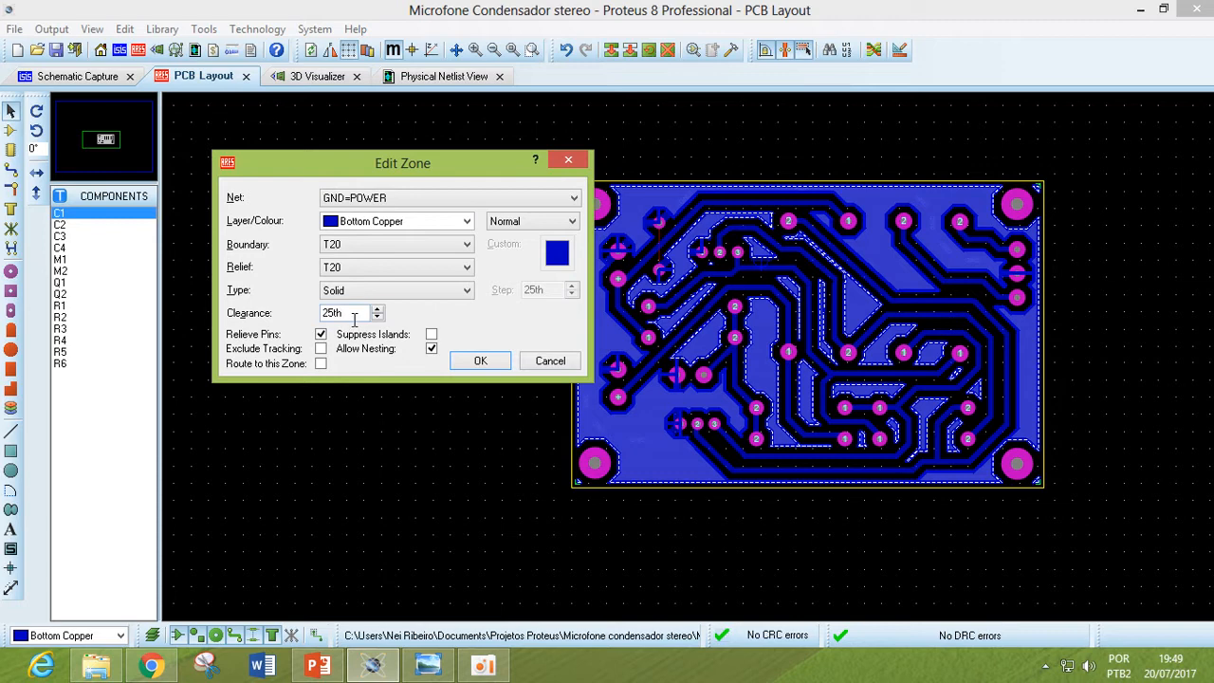
{"action": "left_click", "coordinate": [487, 362]}
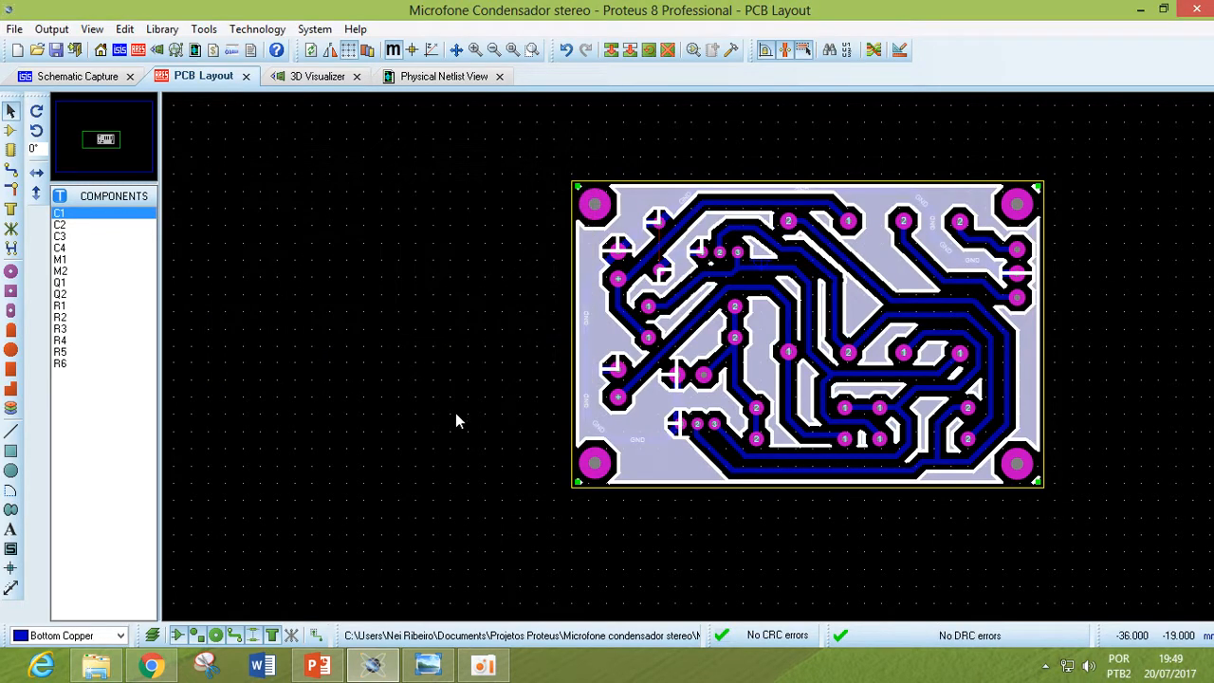
{"action": "left_click", "coordinate": [488, 432]}
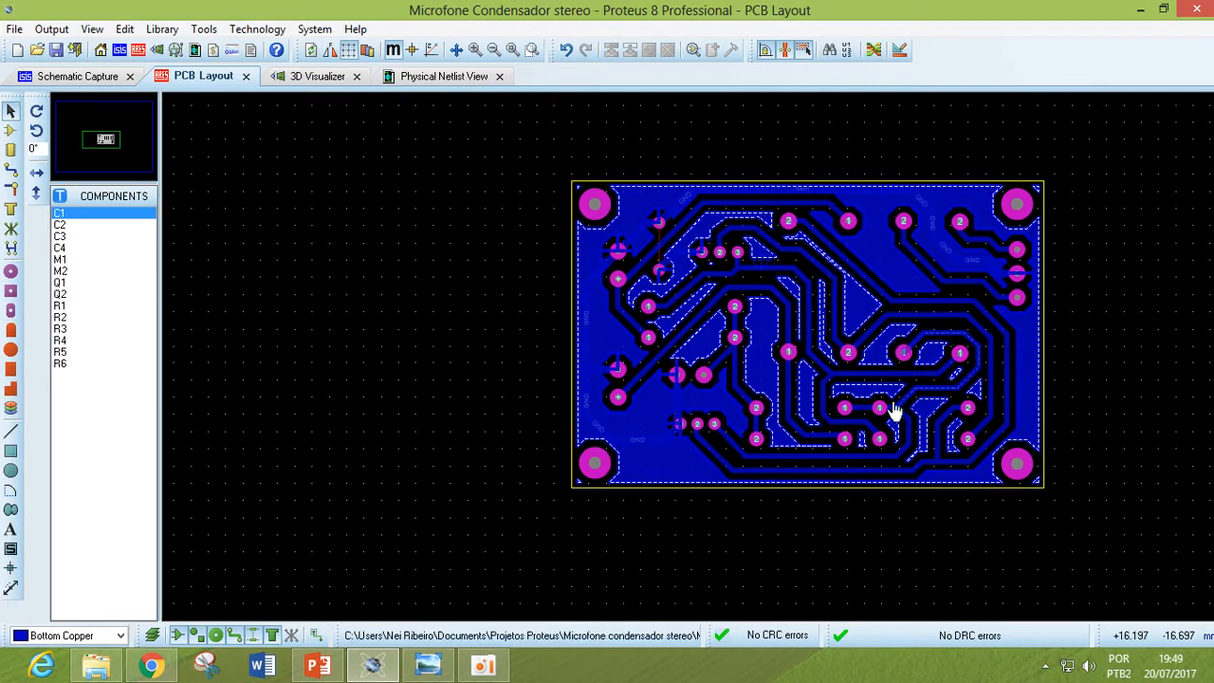
Delete the GND trace along the board's upper edge and the one running from the upper pads down its left edge
{"action": "scroll", "coordinate": [711, 272], "scroll_direction": "up", "scroll_amount": 2}
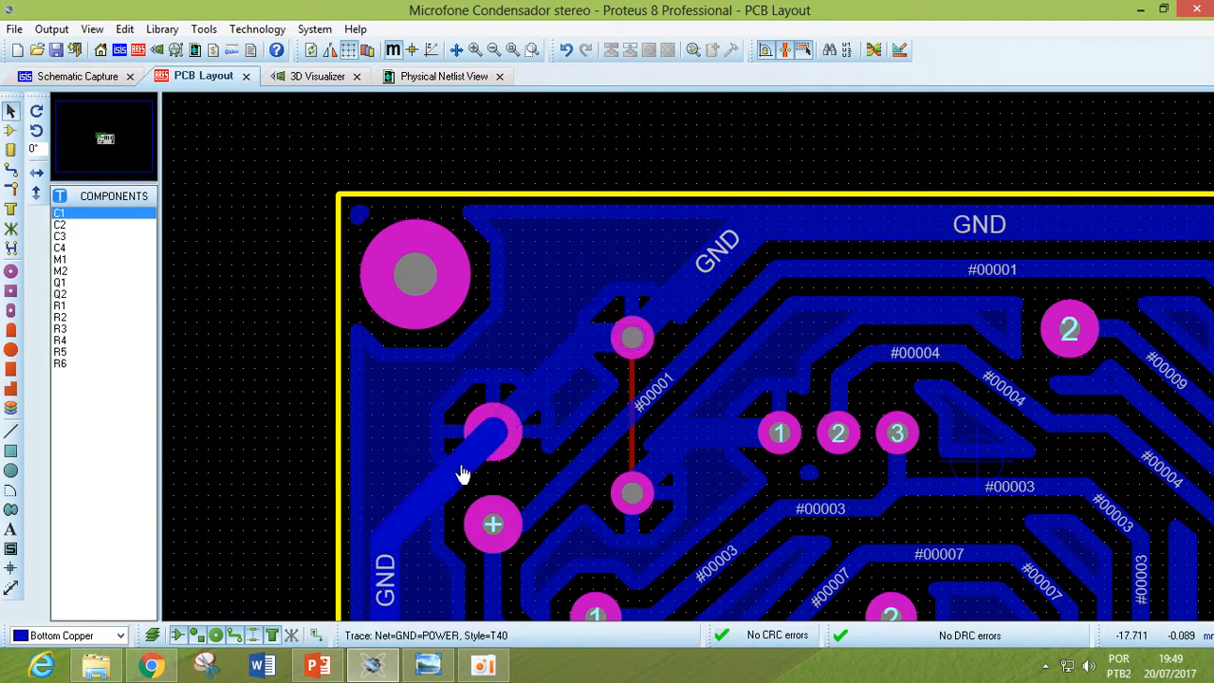
{"action": "scroll", "coordinate": [461, 474], "scroll_direction": "down", "scroll_amount": 2}
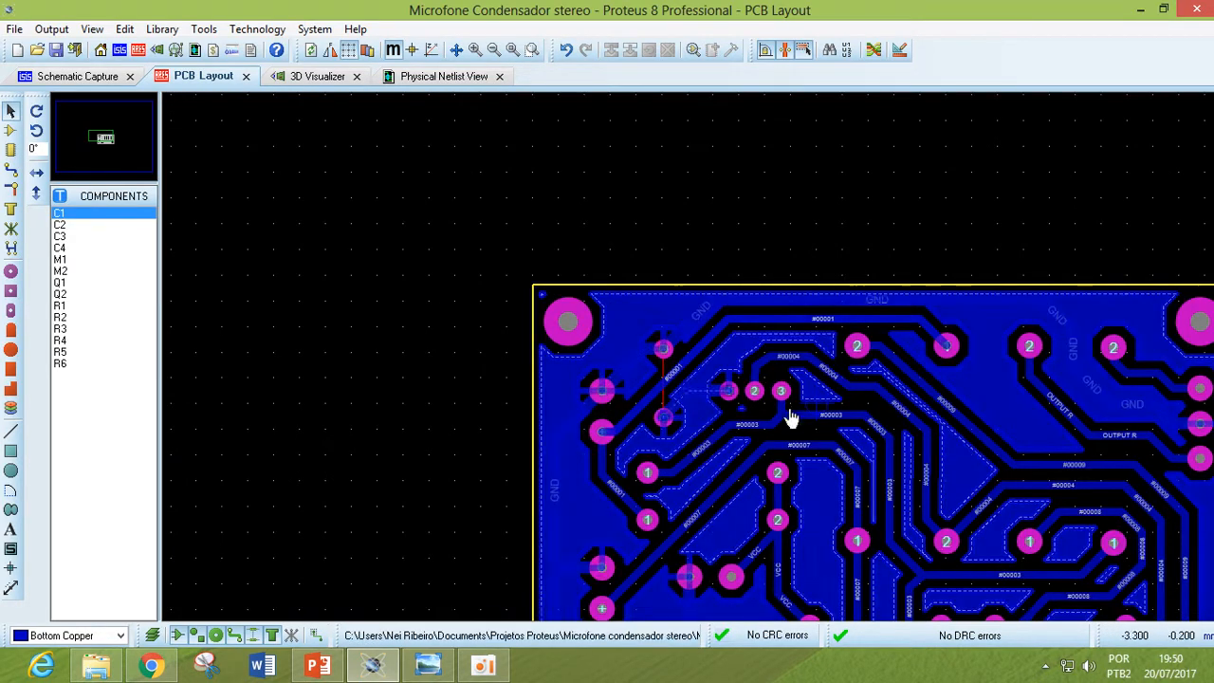
{"action": "scroll", "coordinate": [863, 357], "scroll_direction": "down", "scroll_amount": 1}
{"action": "scroll", "coordinate": [690, 356], "scroll_direction": "up", "scroll_amount": 1}
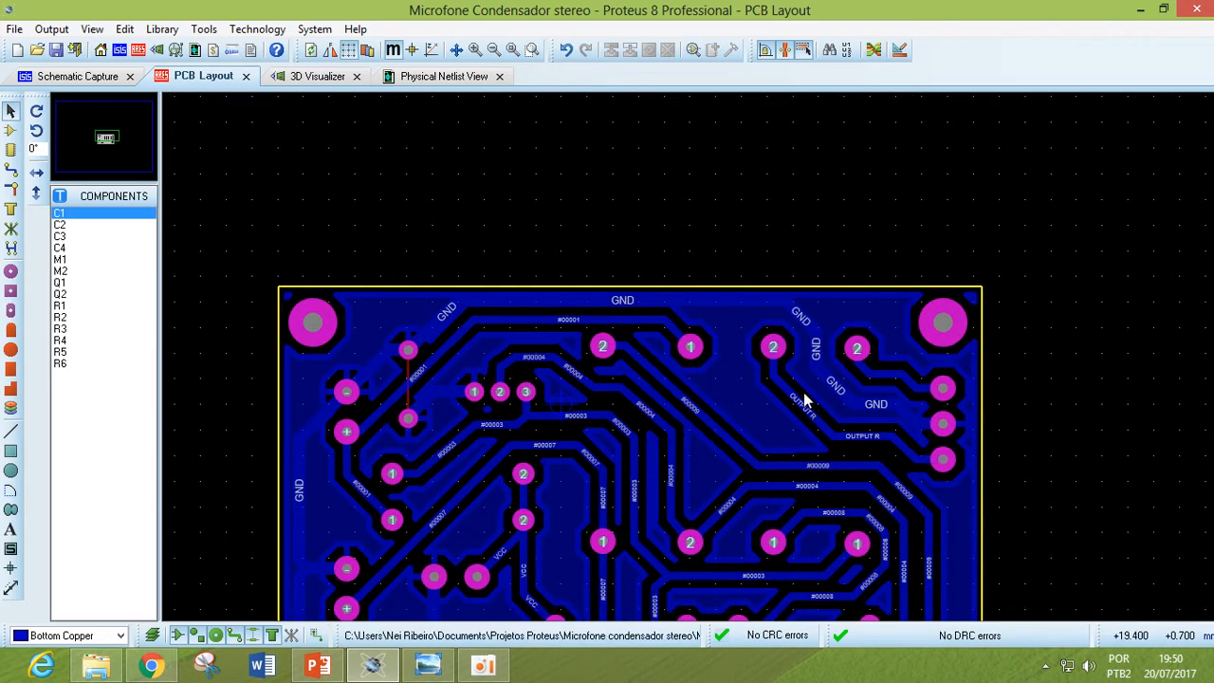
{"action": "left_click", "coordinate": [449, 313]}
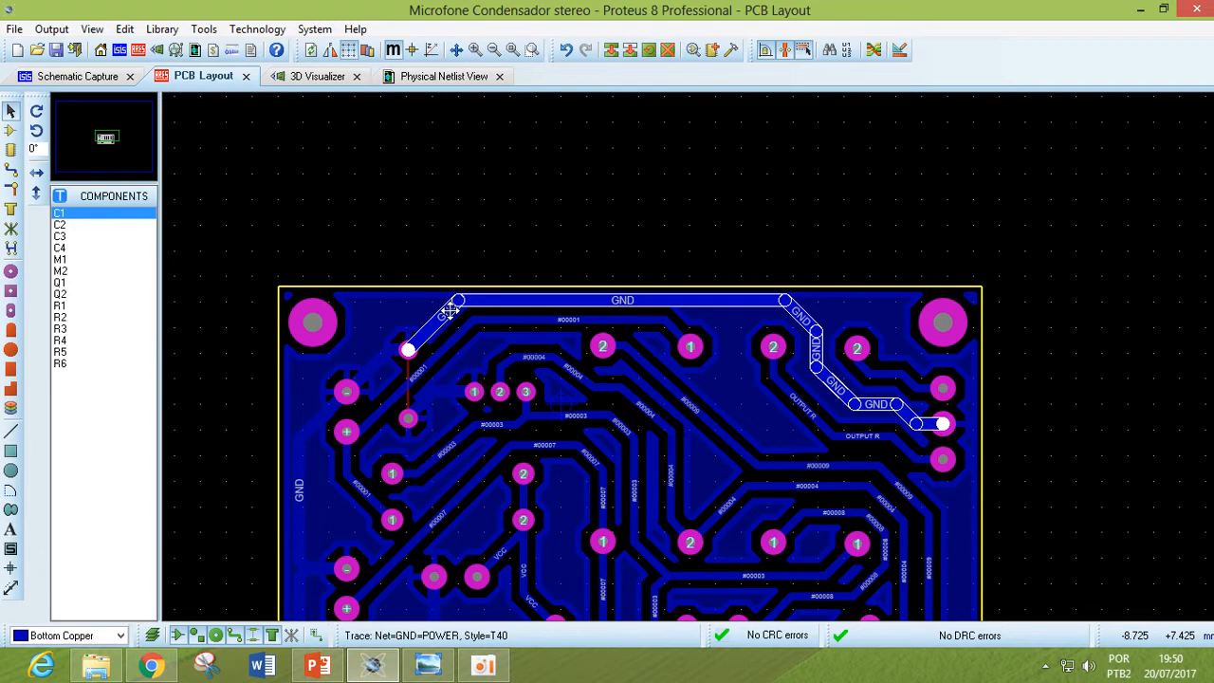
{"action": "key", "text": "Delete"}
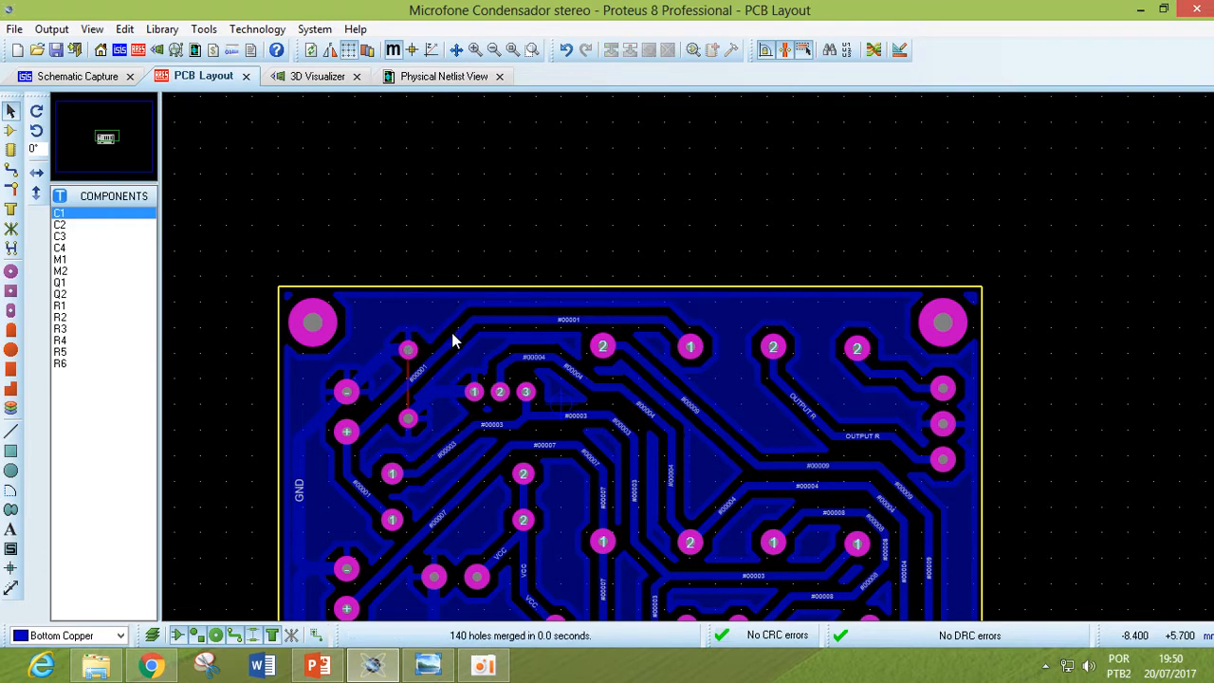
{"action": "left_click", "coordinate": [376, 370]}
{"action": "key", "text": "Delete"}
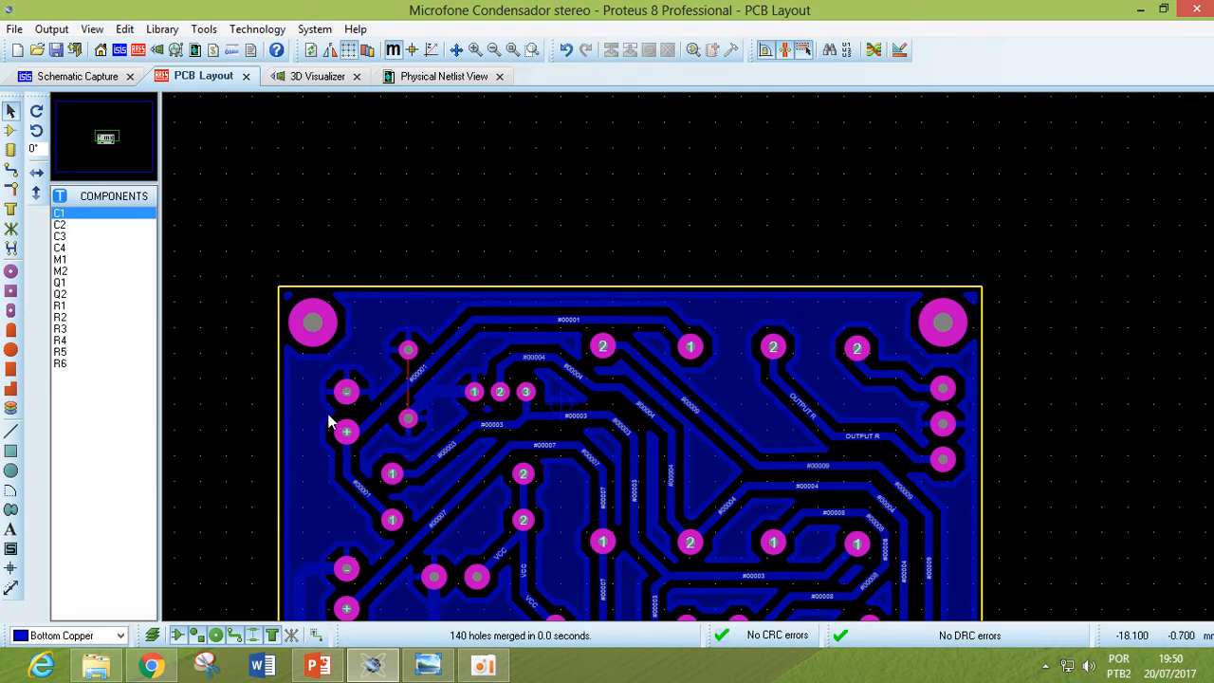
Delete the remaining GND trace in the board's lower-left area
{"action": "scroll", "coordinate": [540, 393], "scroll_direction": "down", "scroll_amount": 2}
{"action": "scroll", "coordinate": [664, 351], "scroll_direction": "up", "scroll_amount": 1}
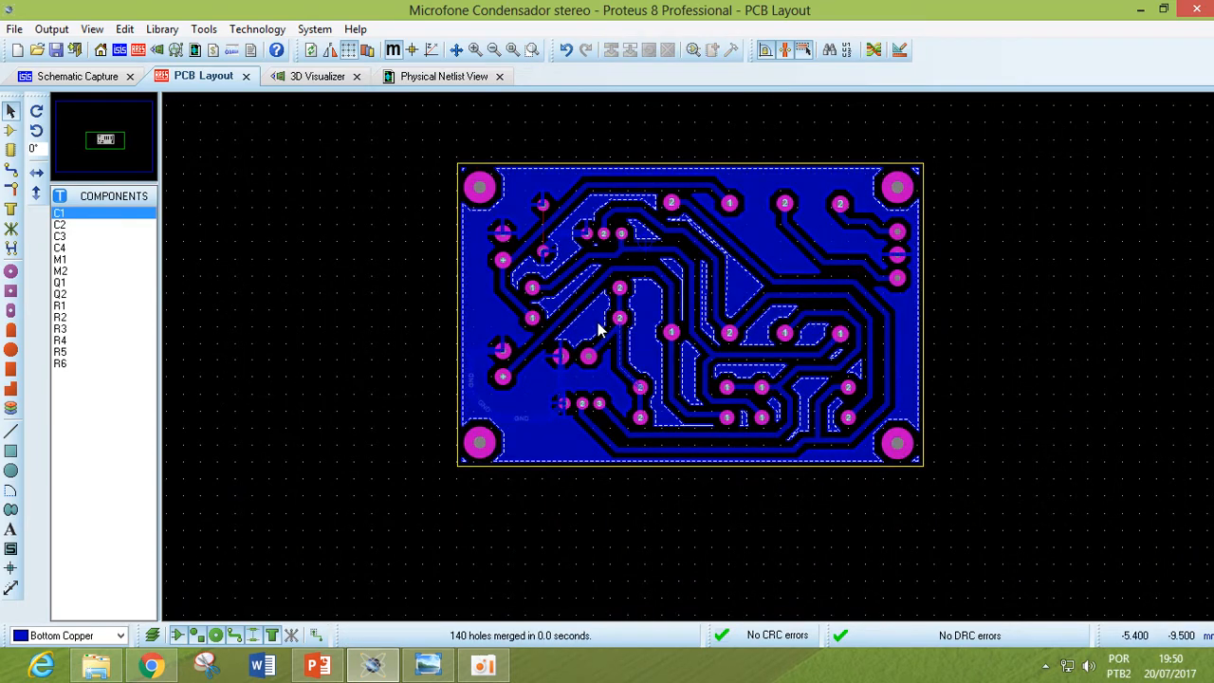
{"action": "scroll", "coordinate": [601, 328], "scroll_direction": "up", "scroll_amount": 1}
{"action": "left_click", "coordinate": [507, 471]}
{"action": "key", "text": "Delete"}
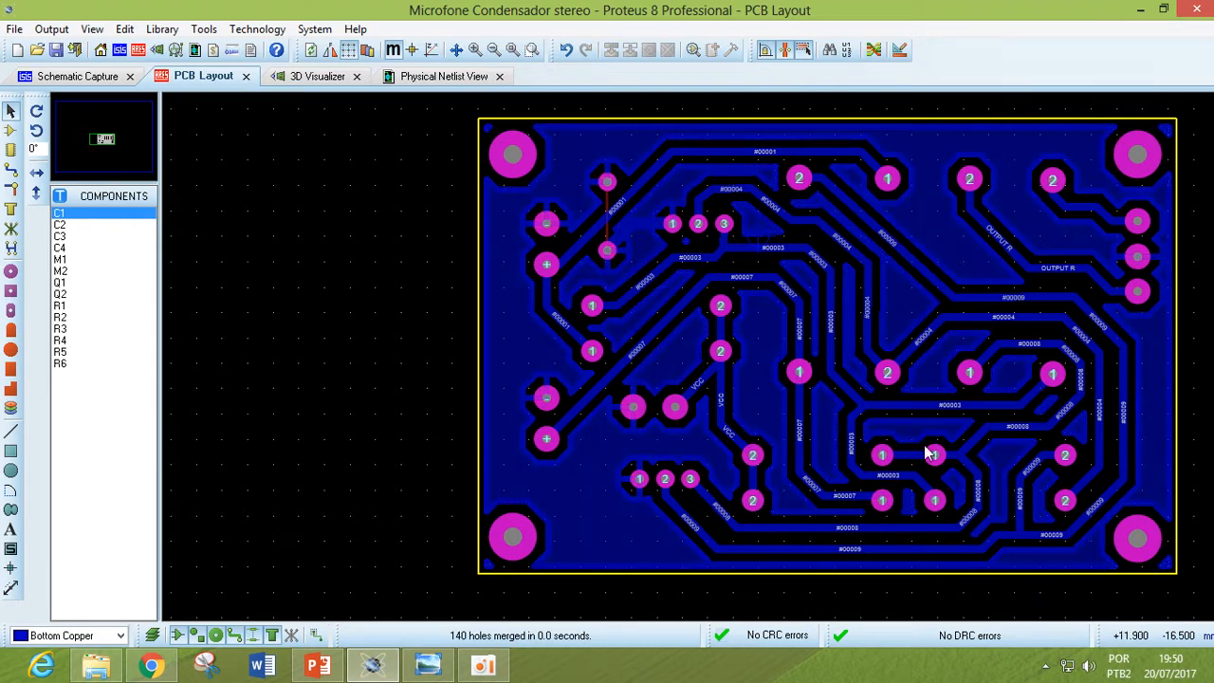
Delete the short GND trace linking the lower jumper pad to pin 1 of the upper three-pin component
{"action": "left_click", "coordinate": [644, 224]}
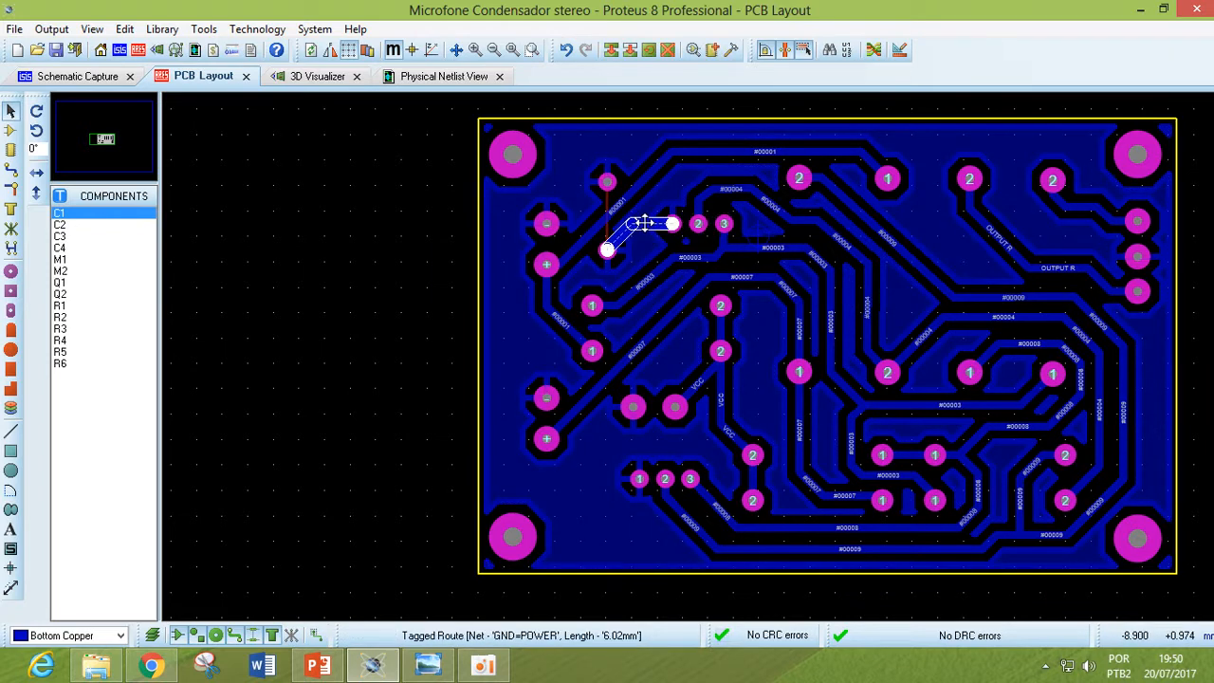
{"action": "key", "text": "Delete"}
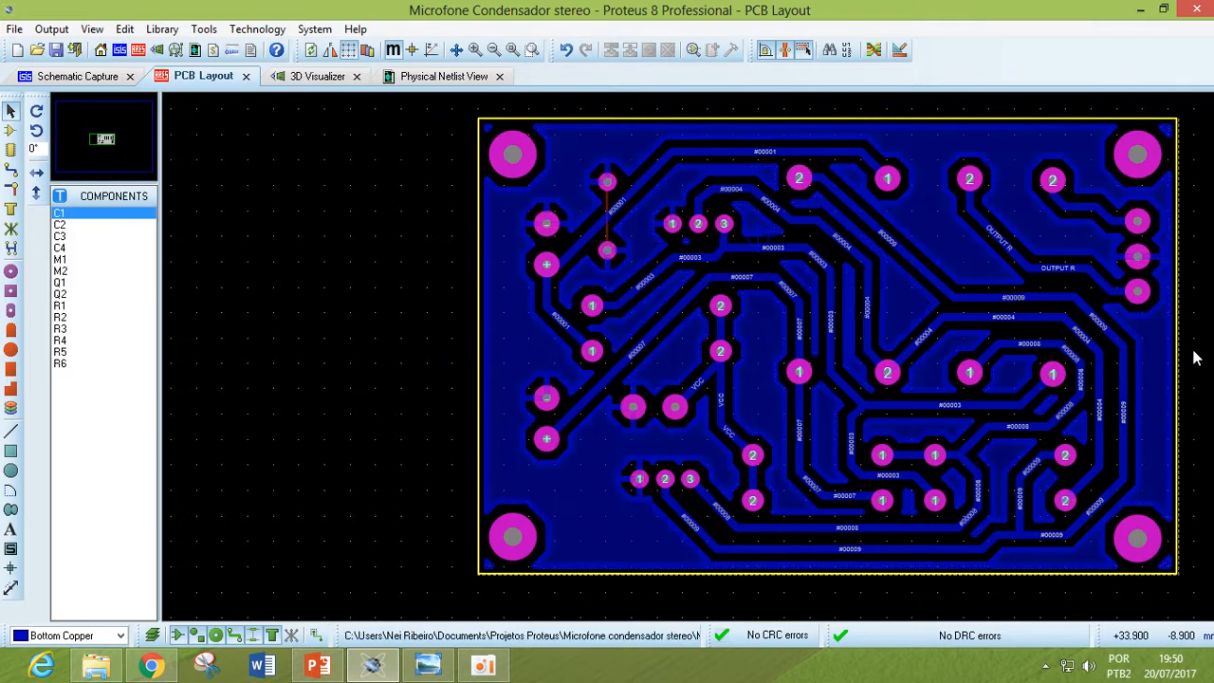
Open the ground zone's properties, review its relief and clearance settings against the board, and cancel without changes
{"action": "key", "text": "F7"}
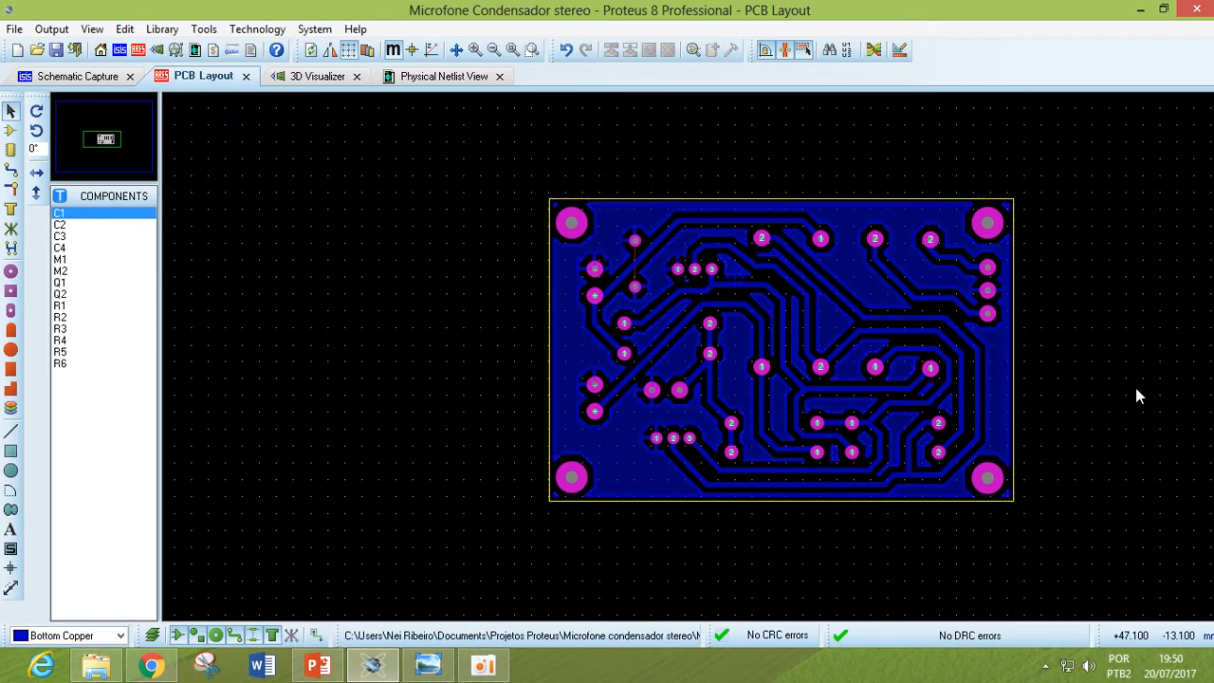
{"action": "right_click", "coordinate": [610, 209]}
{"action": "left_click", "coordinate": [691, 226]}
{"action": "left_click_drag", "start_coordinate": [570, 217], "coordinate": [419, 166]}
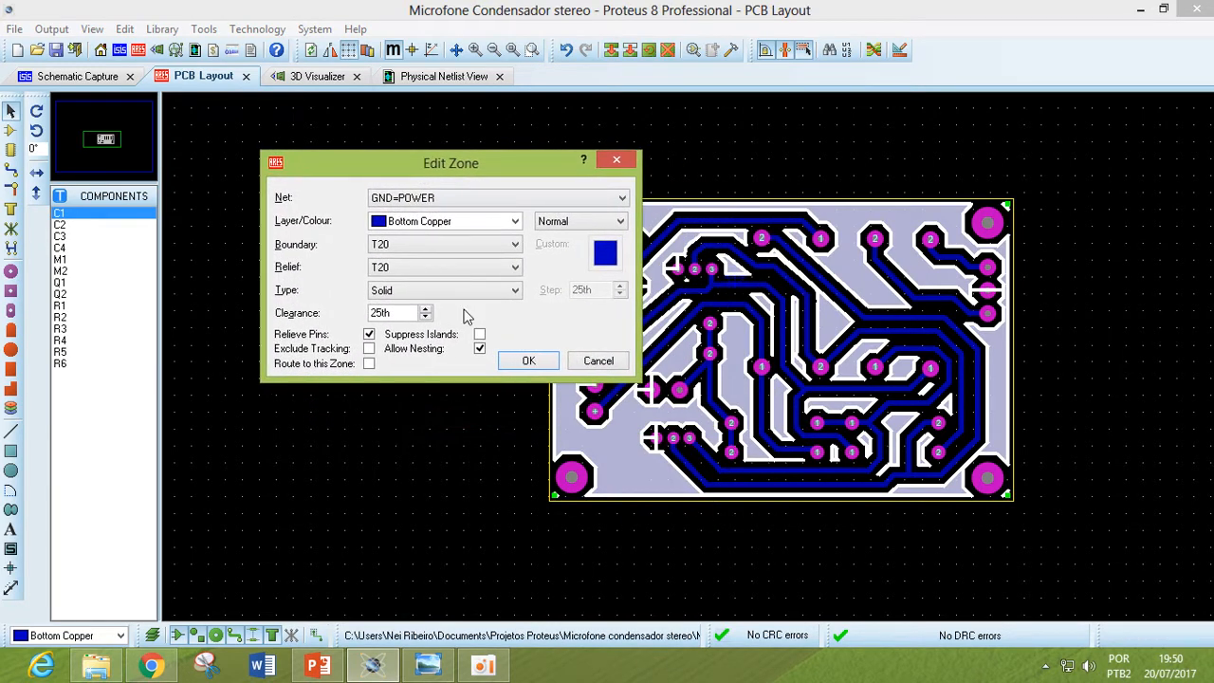
{"action": "left_click_drag", "start_coordinate": [420, 163], "coordinate": [323, 150]}
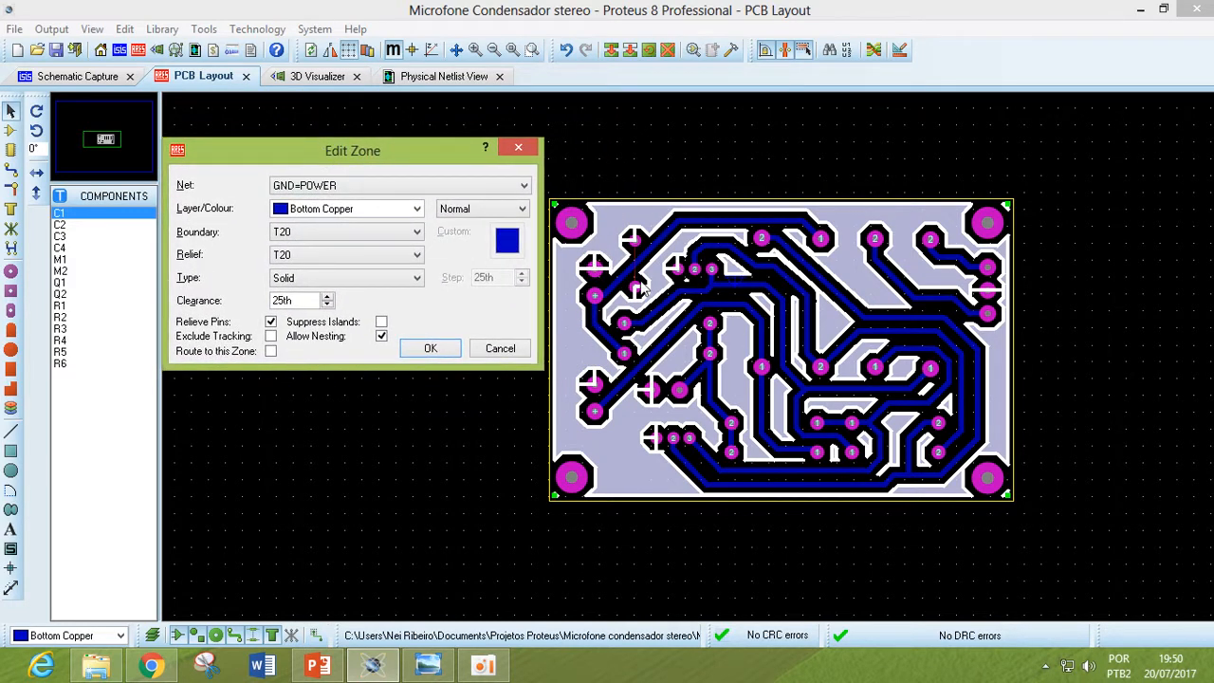
{"action": "left_click", "coordinate": [509, 353]}
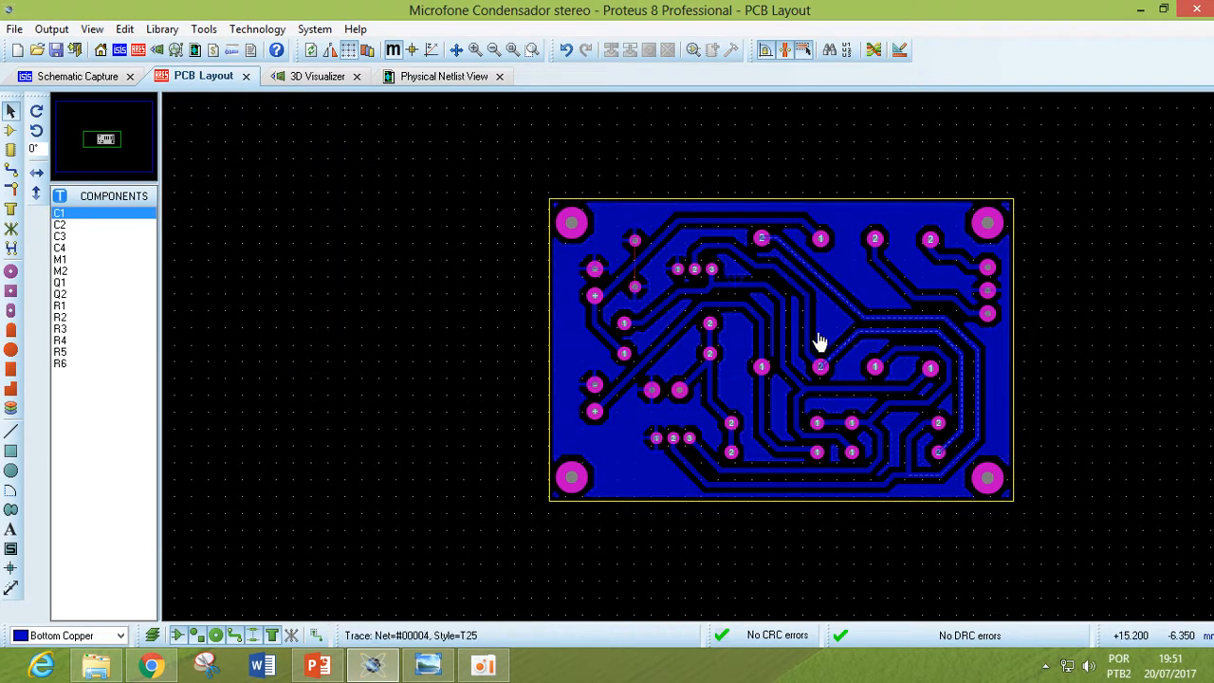
Examine how the ground plane connects to the GND pads of the jumper, microphone, output and supply terminals and transistors
{"action": "scroll", "coordinate": [609, 254], "scroll_direction": "up", "scroll_amount": 1}
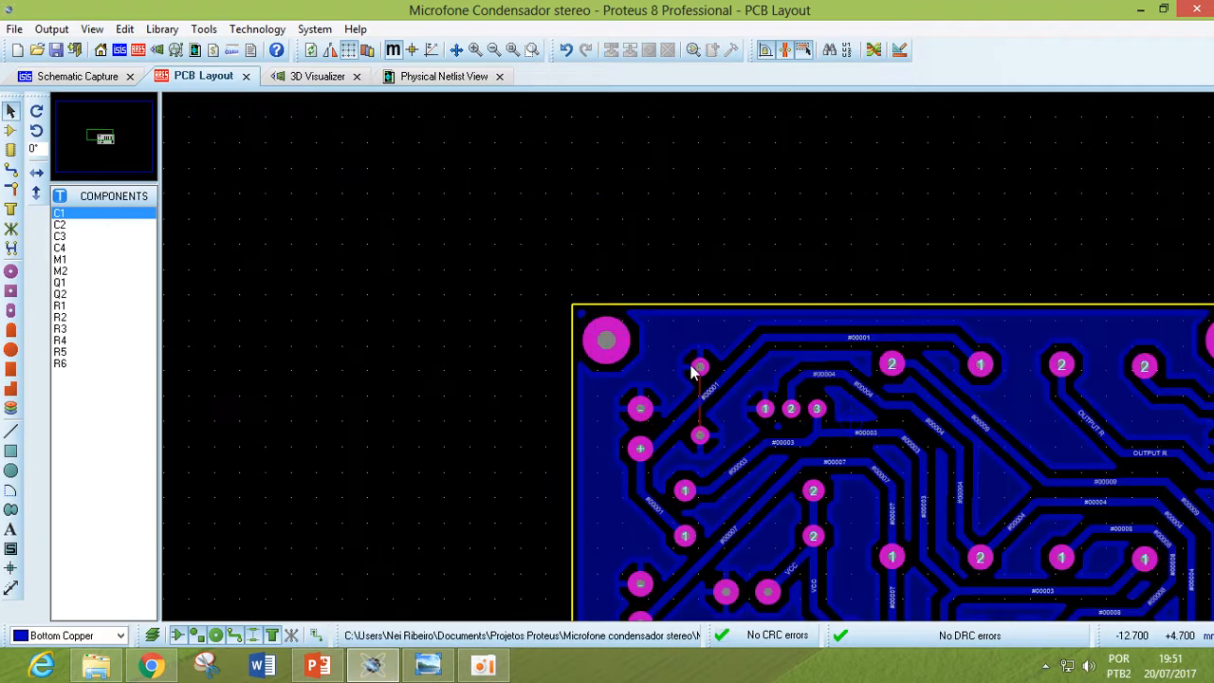
{"action": "scroll", "coordinate": [664, 359], "scroll_direction": "up", "scroll_amount": 1}
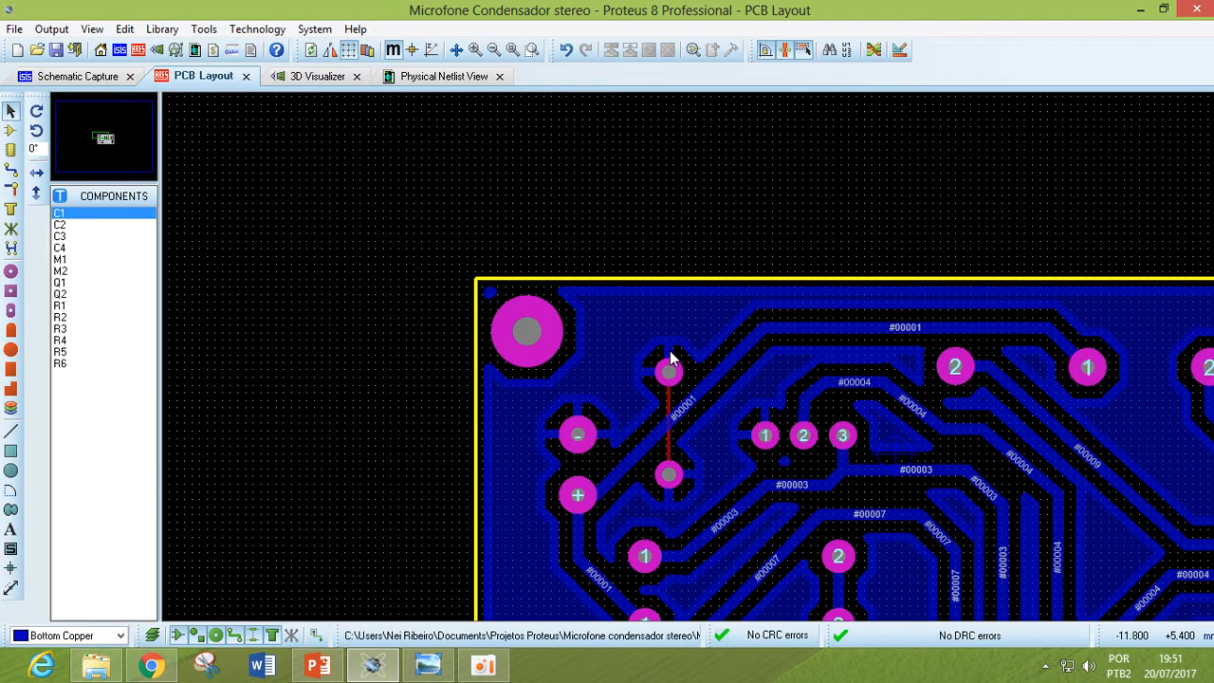
{"action": "scroll", "coordinate": [670, 353], "scroll_direction": "up", "scroll_amount": 1}
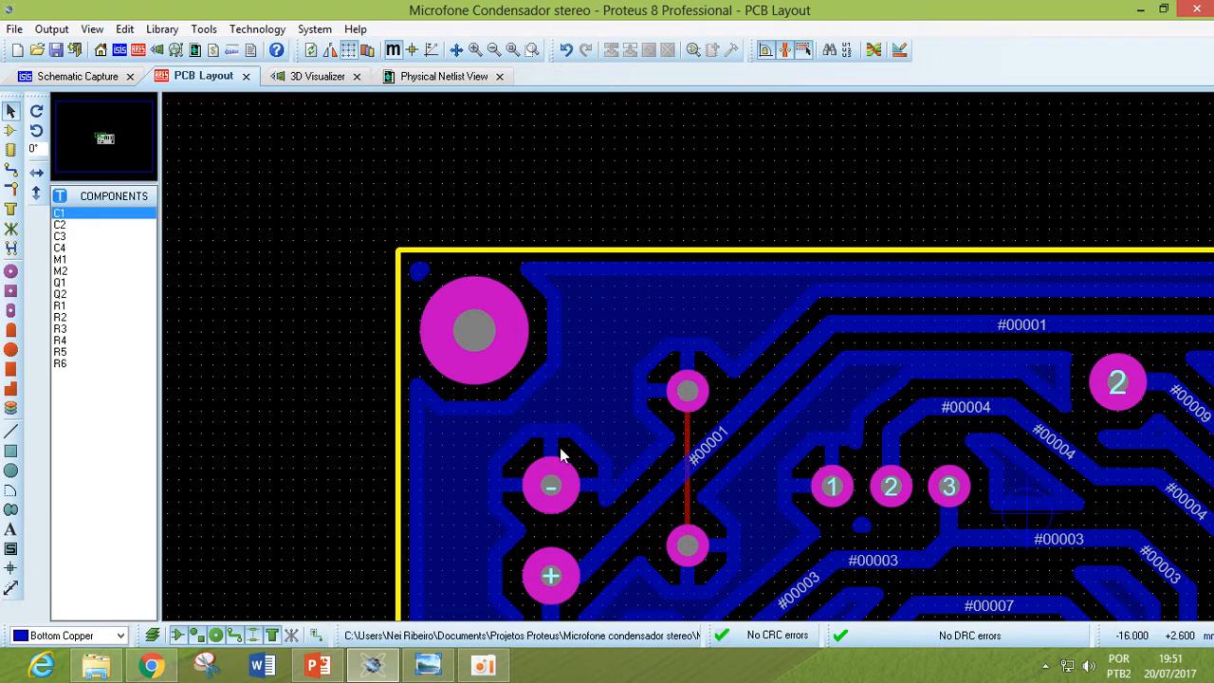
{"action": "scroll", "coordinate": [707, 447], "scroll_direction": "down", "scroll_amount": 1}
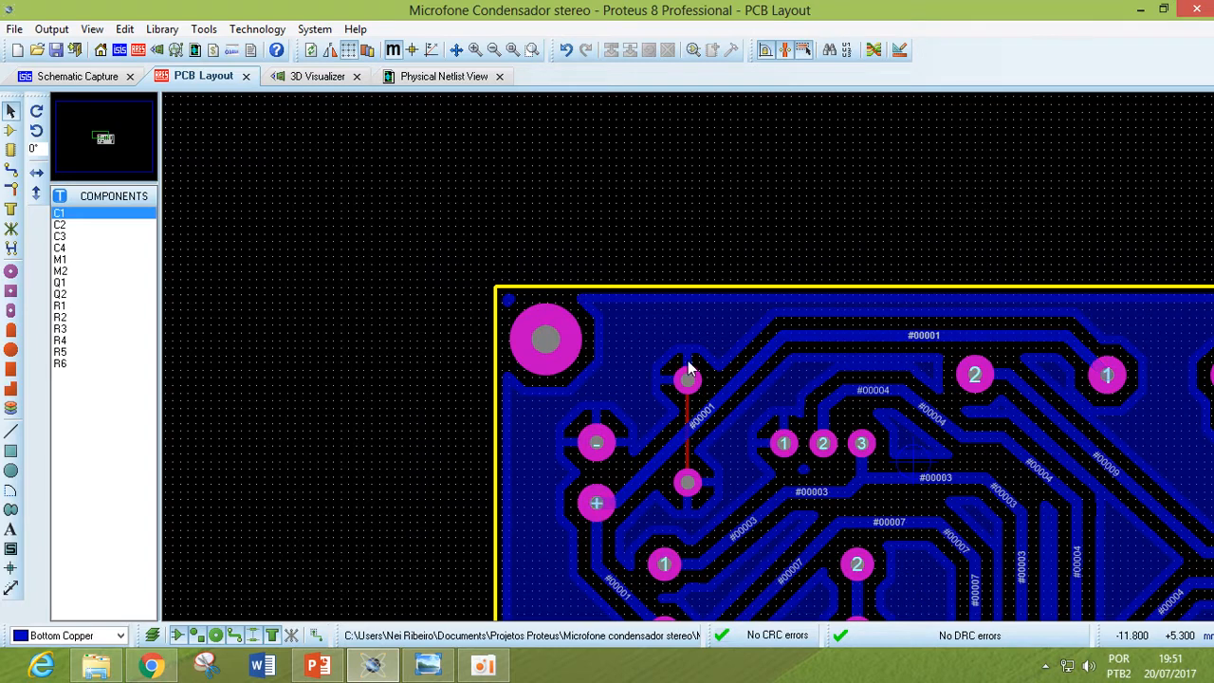
{"action": "scroll", "coordinate": [626, 417], "scroll_direction": "down", "scroll_amount": 1}
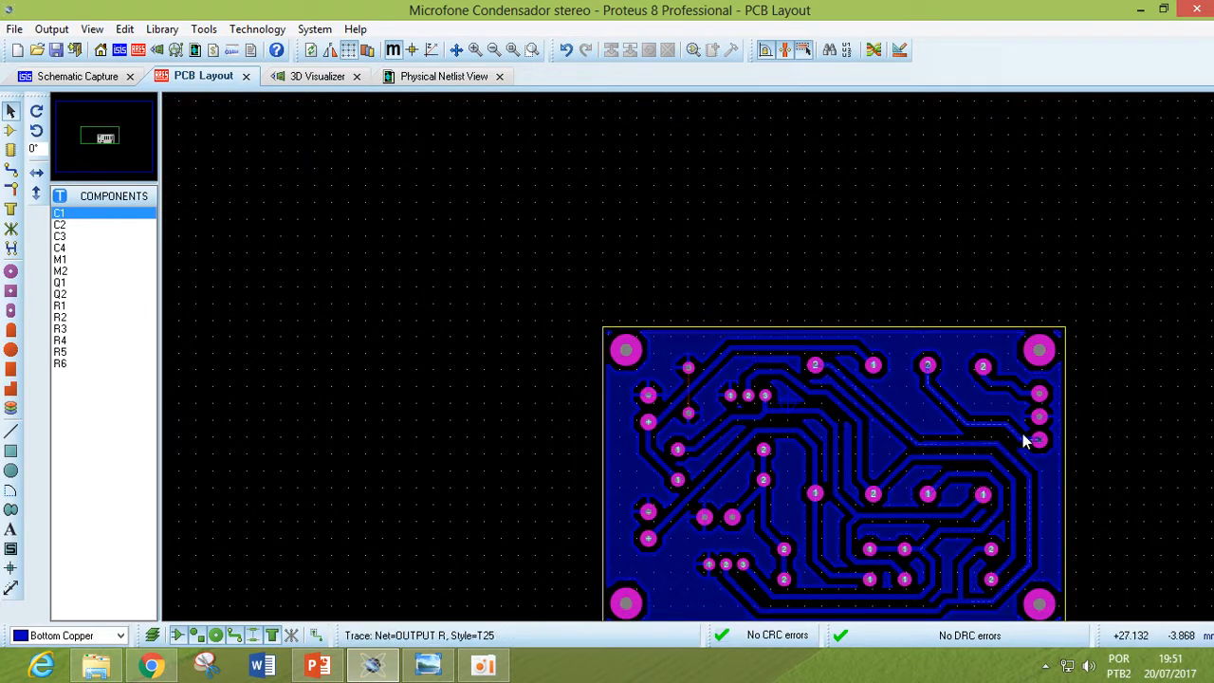
{"action": "scroll", "coordinate": [1048, 431], "scroll_direction": "up", "scroll_amount": 1}
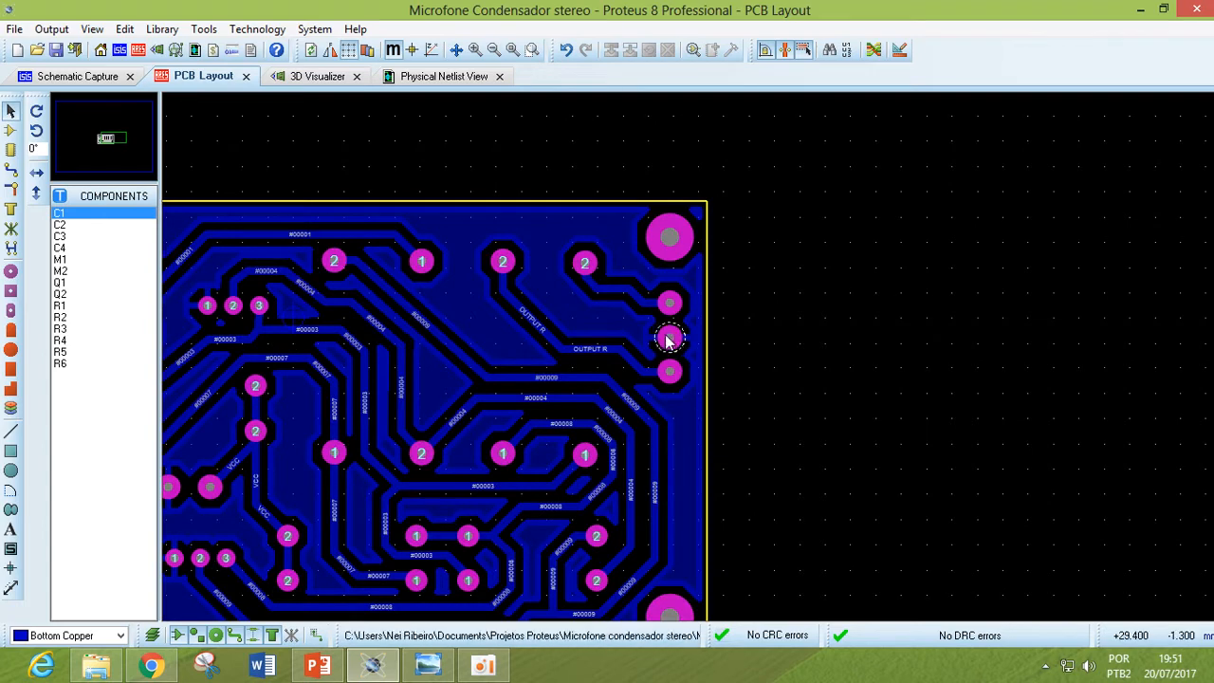
{"action": "scroll", "coordinate": [670, 342], "scroll_direction": "down", "scroll_amount": 1}
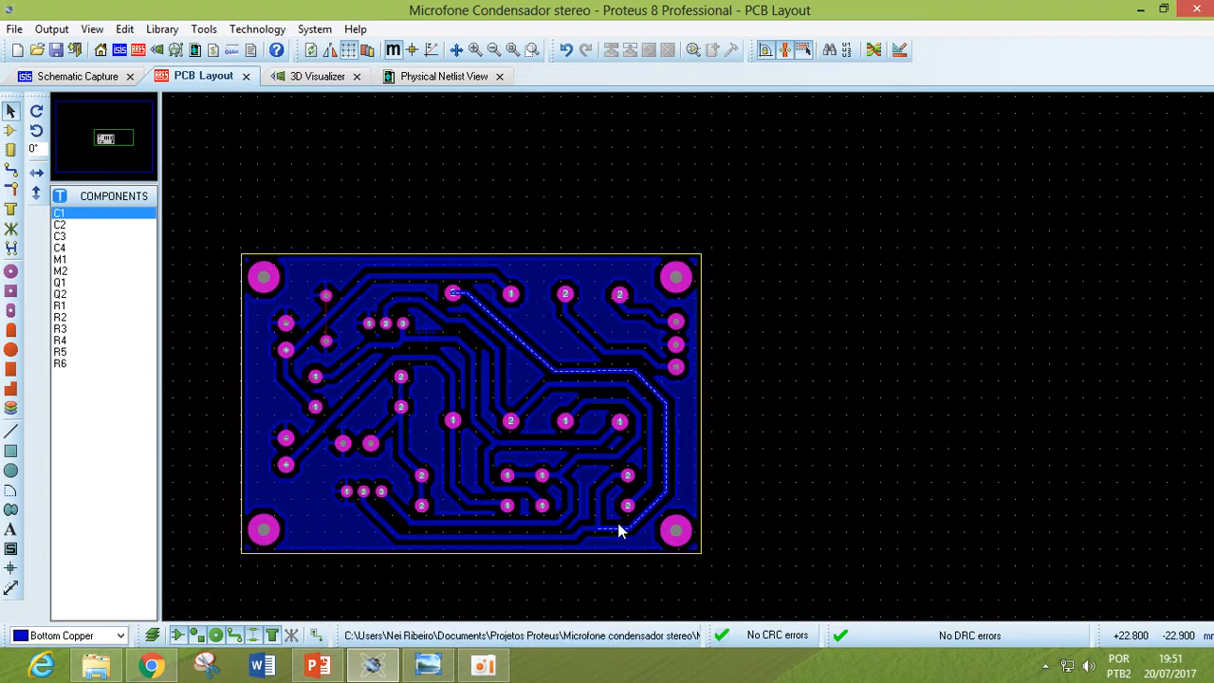
{"action": "scroll", "coordinate": [351, 500], "scroll_direction": "up", "scroll_amount": 1}
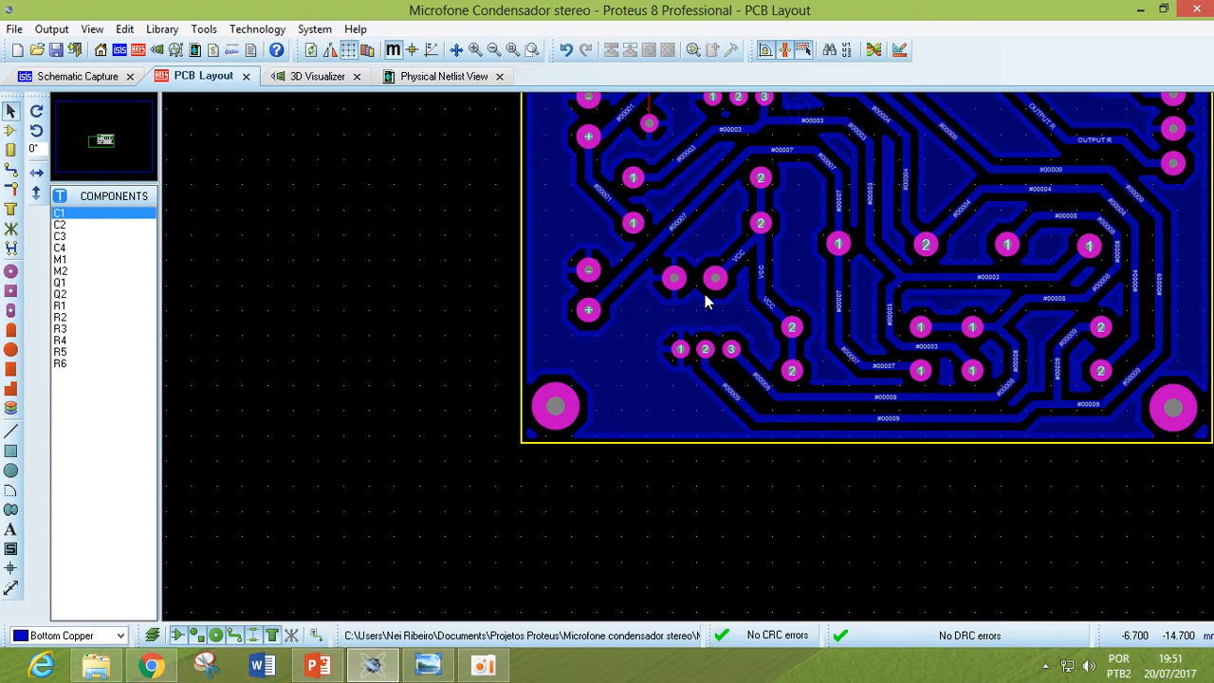
{"action": "scroll", "coordinate": [734, 317], "scroll_direction": "down", "scroll_amount": 1}
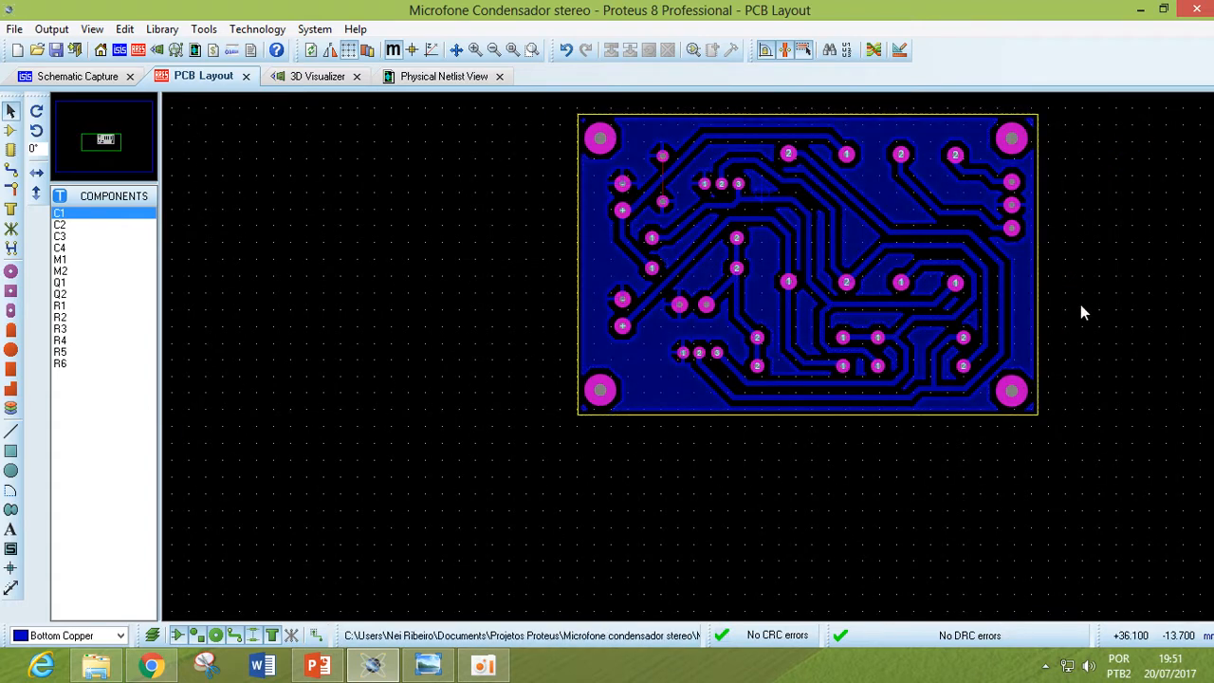
{"action": "scroll", "coordinate": [935, 273], "scroll_direction": "down", "scroll_amount": 1}
{"action": "scroll", "coordinate": [931, 267], "scroll_direction": "up", "scroll_amount": 1}
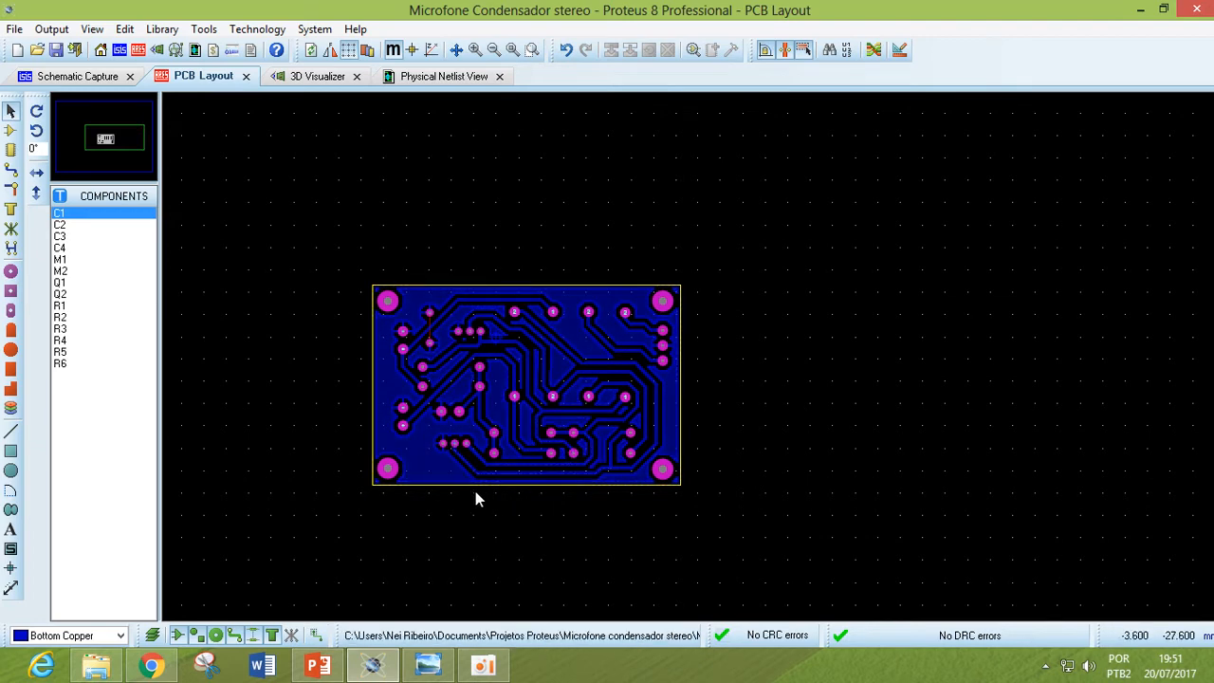
{"action": "scroll", "coordinate": [481, 496], "scroll_direction": "up", "scroll_amount": 1}
{"action": "scroll", "coordinate": [688, 361], "scroll_direction": "down", "scroll_amount": 1}
{"action": "scroll", "coordinate": [761, 294], "scroll_direction": "up", "scroll_amount": 1}
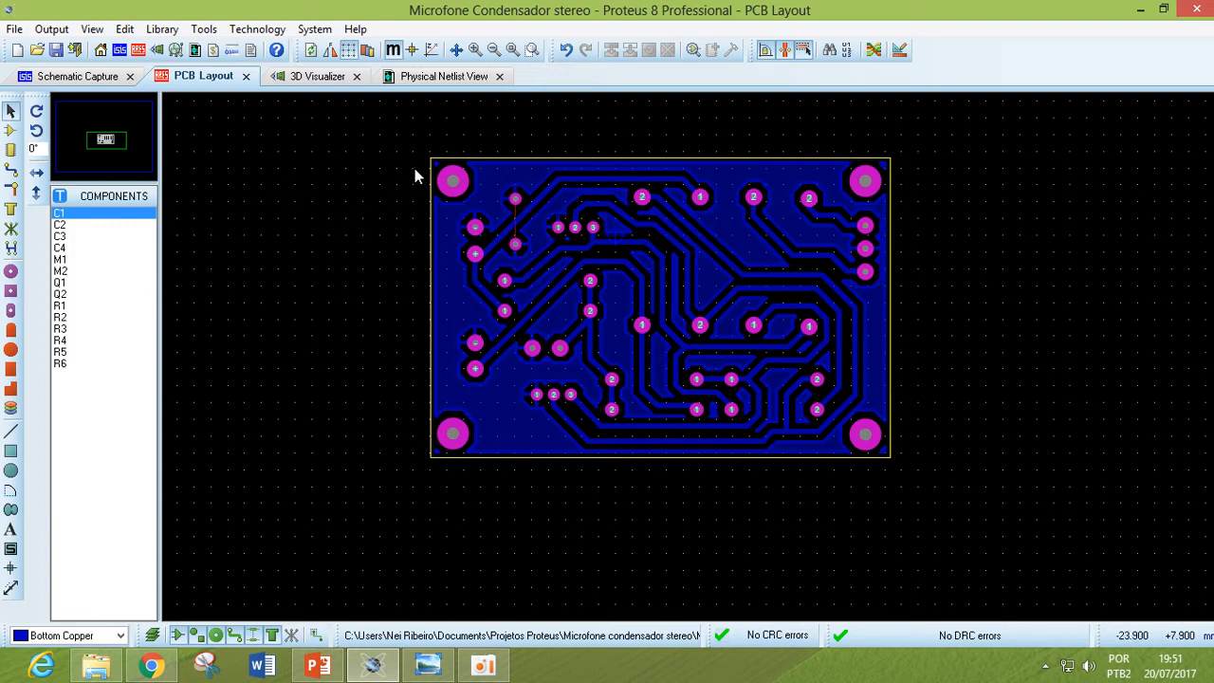
Start an Adobe PDF export of the layout and exclude the Top Copper and Top Silk layers, keeping Bottom Copper and Mech 1
{"action": "left_click", "coordinate": [70, 35]}
{"action": "mouse_move", "coordinate": [107, 163]}
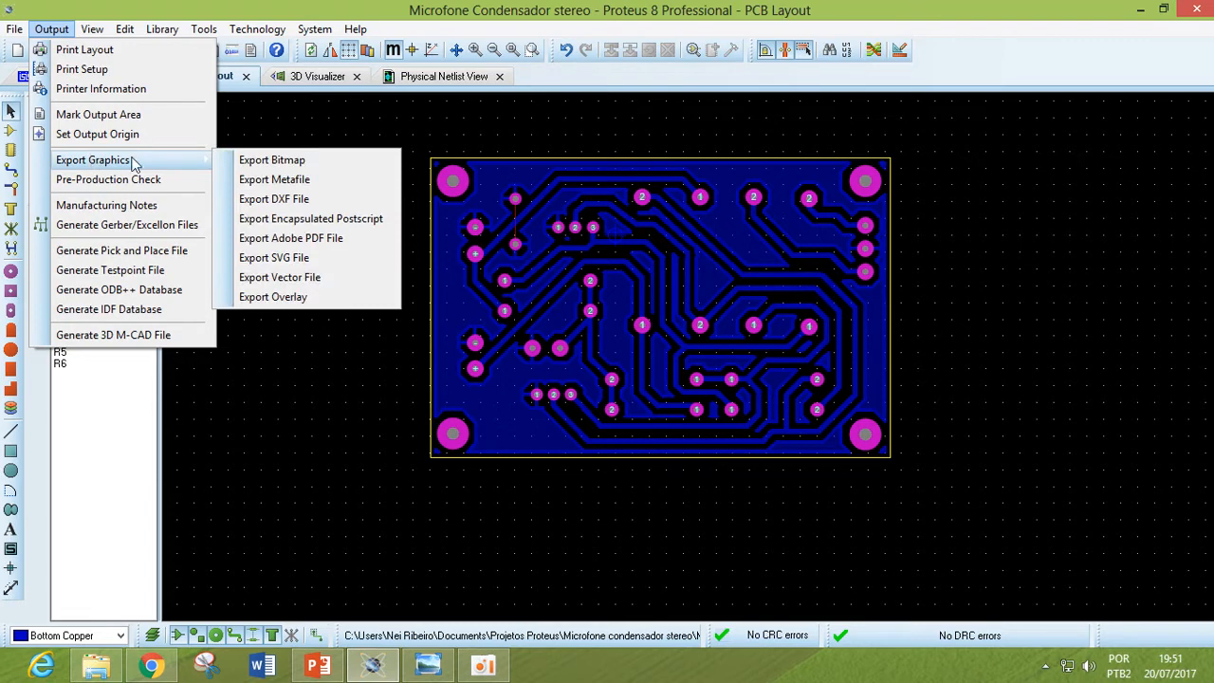
{"action": "left_click", "coordinate": [308, 240]}
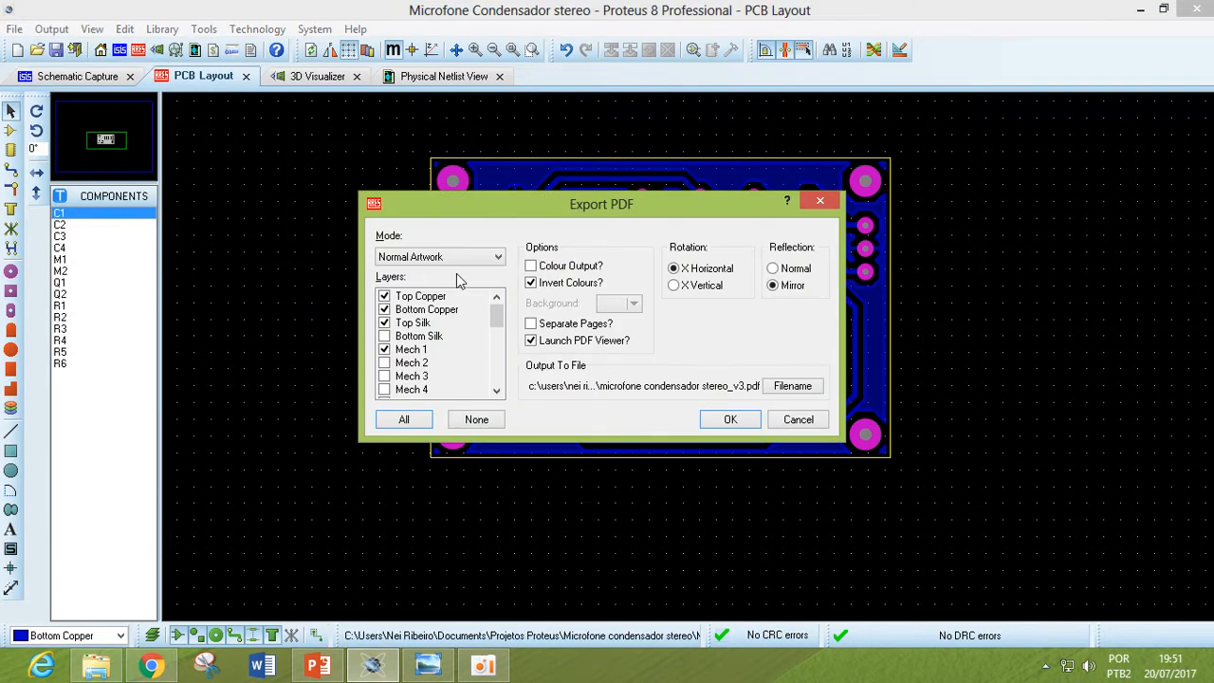
{"action": "left_click_drag", "start_coordinate": [503, 203], "coordinate": [692, 183]}
{"action": "left_click", "coordinate": [573, 277]}
{"action": "left_click", "coordinate": [573, 303]}
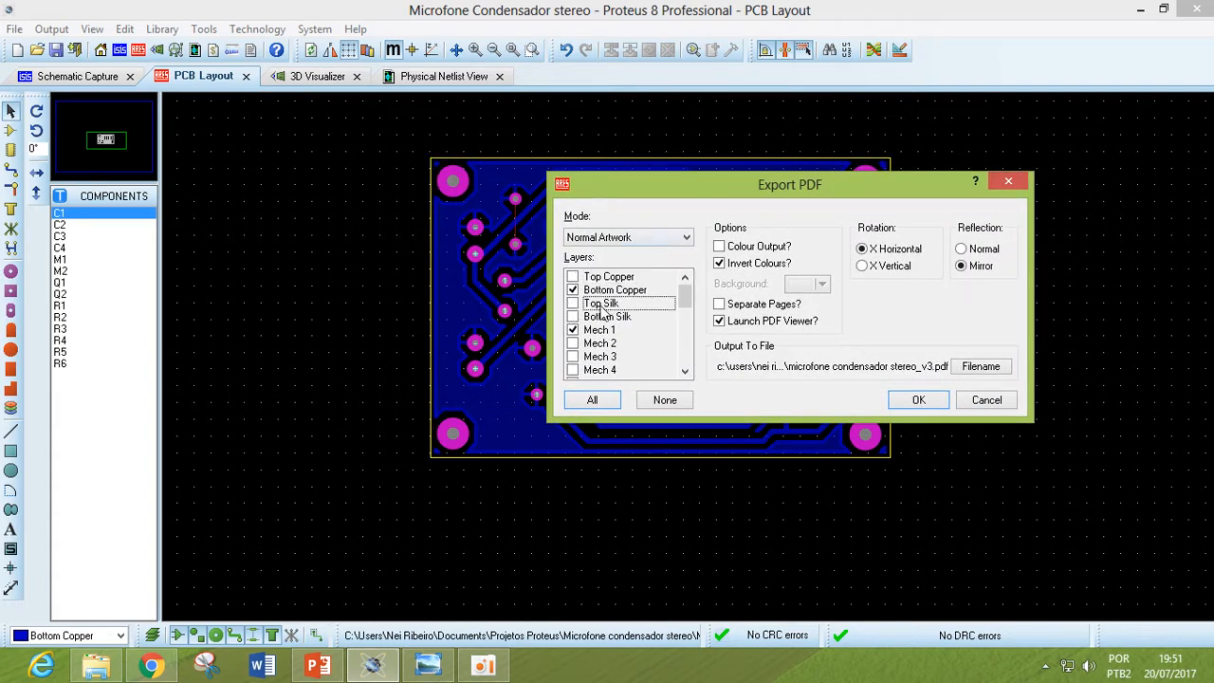
{"action": "left_click_drag", "start_coordinate": [714, 194], "coordinate": [899, 166]}
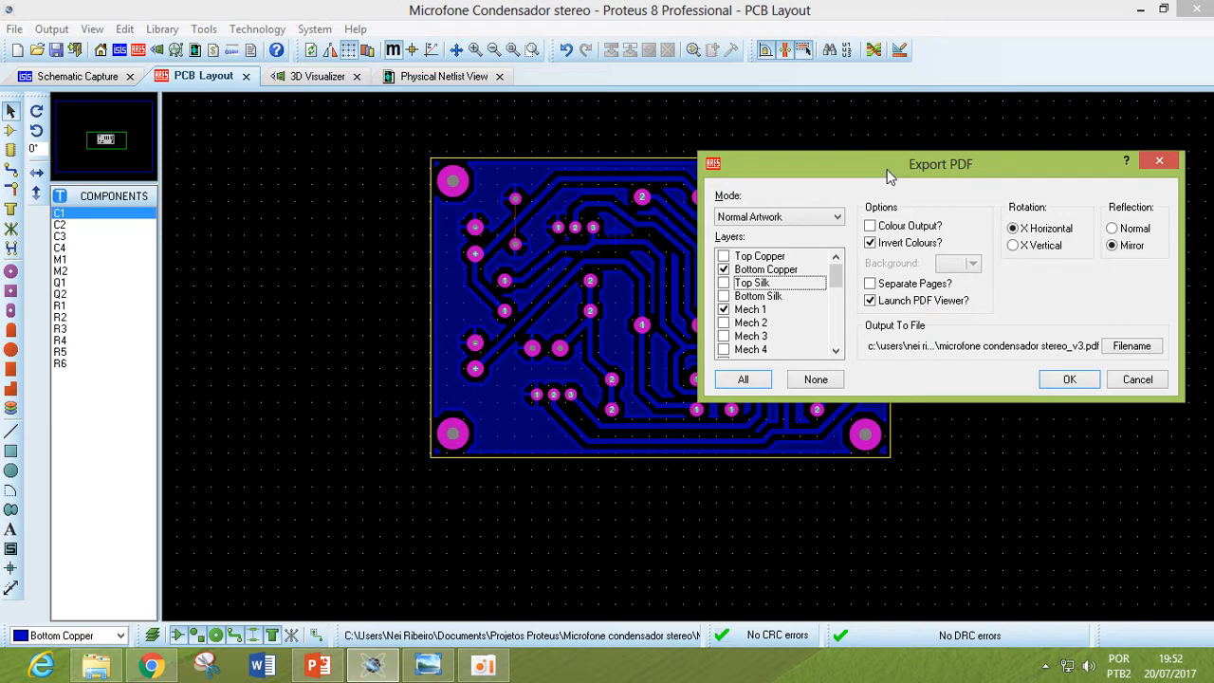
{"action": "left_click_drag", "start_coordinate": [886, 172], "coordinate": [900, 167]}
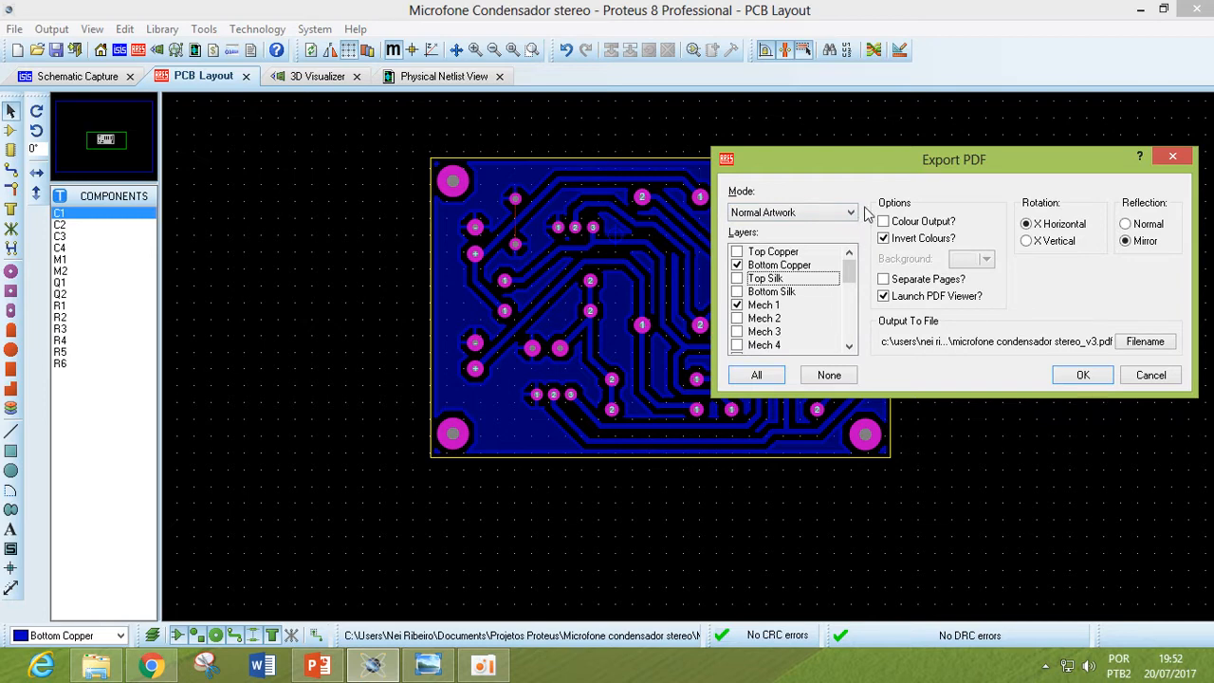
{"action": "left_click_drag", "start_coordinate": [875, 171], "coordinate": [779, 148]}
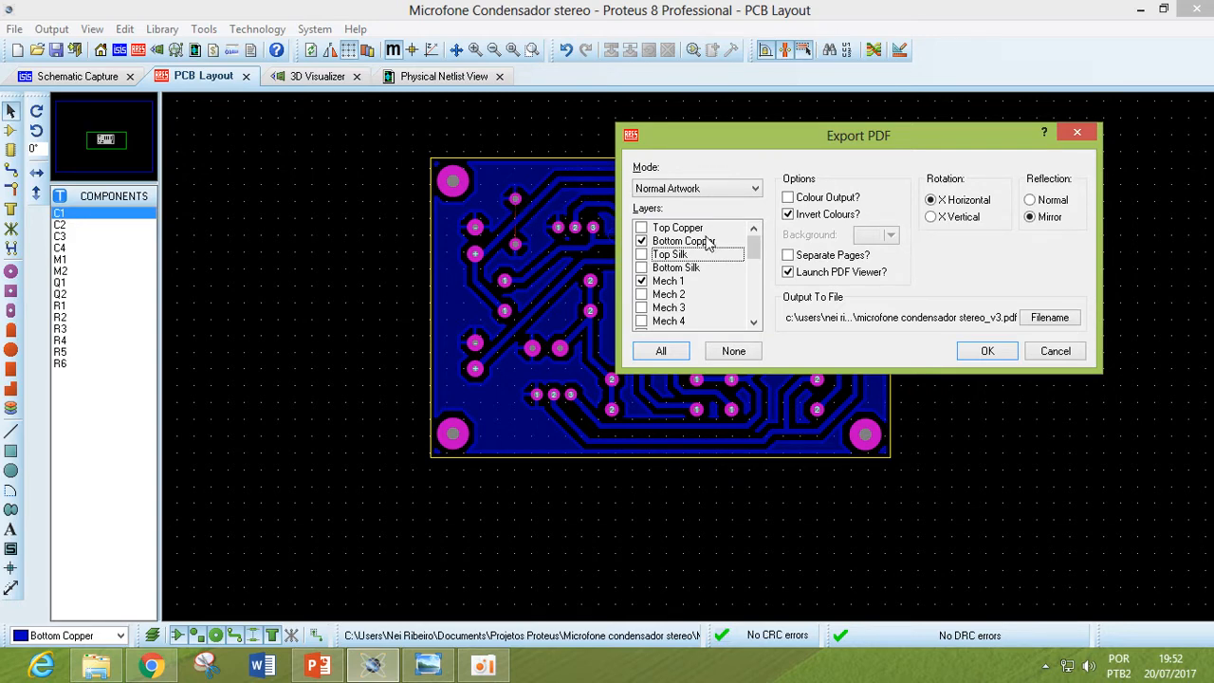
{"action": "left_click_drag", "start_coordinate": [764, 141], "coordinate": [712, 140]}
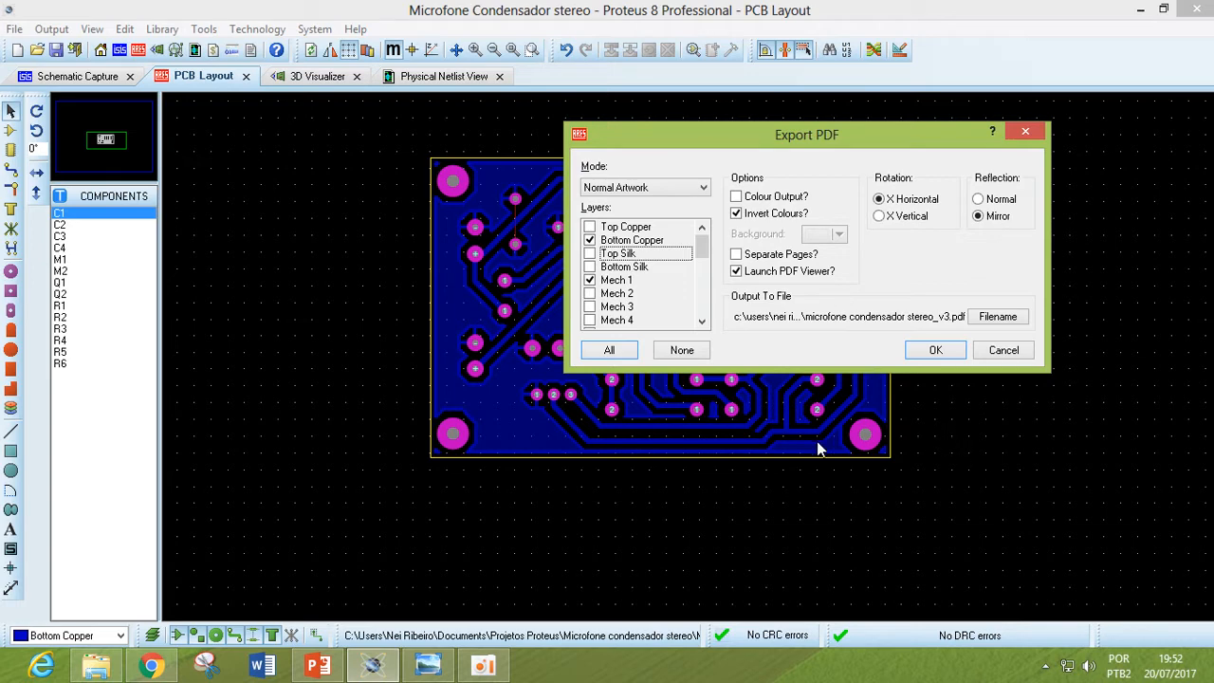
{"action": "left_click_drag", "start_coordinate": [844, 144], "coordinate": [960, 137]}
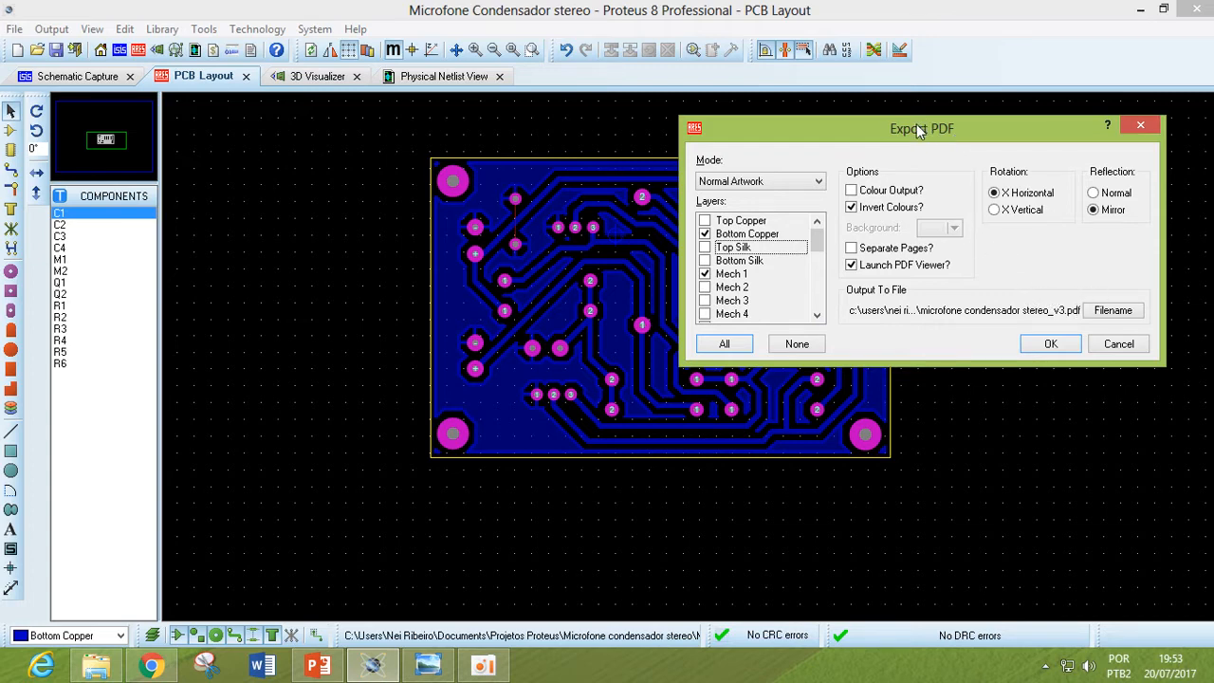
{"action": "left_click_drag", "start_coordinate": [916, 123], "coordinate": [841, 102]}
Set the PDF output file name to microfone condensador stereo_v4 in the Microfone condensador stereo folder
{"action": "left_click", "coordinate": [1038, 290]}
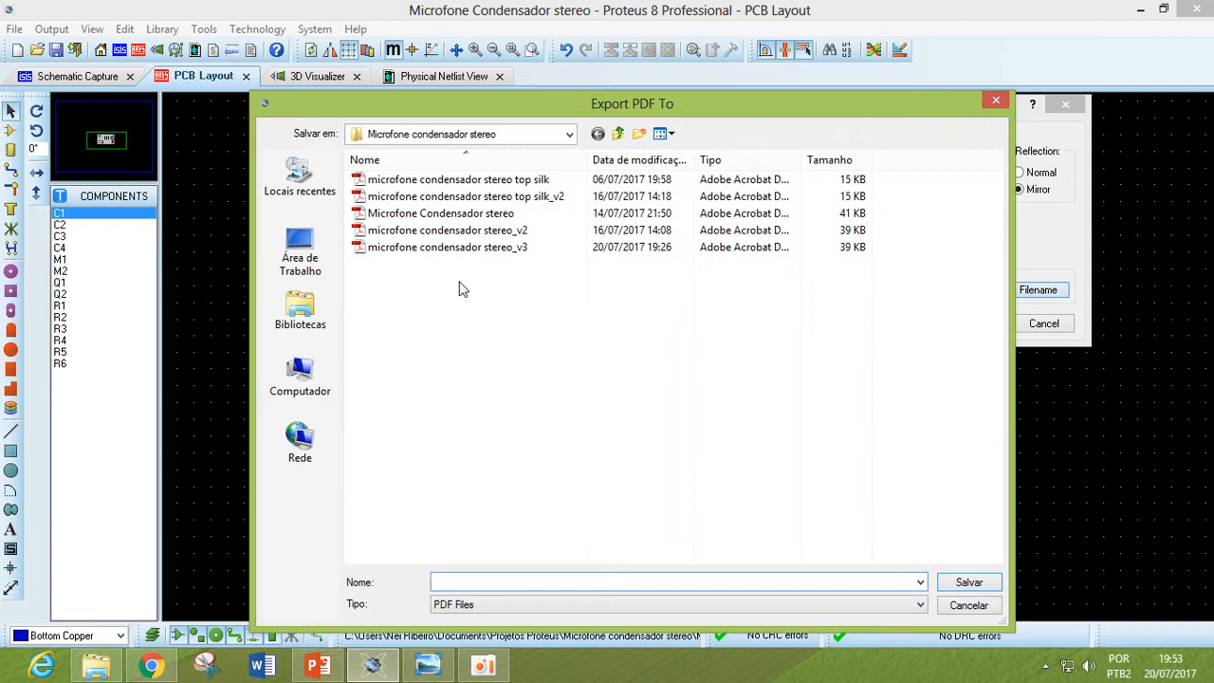
{"action": "left_click", "coordinate": [582, 583]}
{"action": "left_click", "coordinate": [577, 584]}
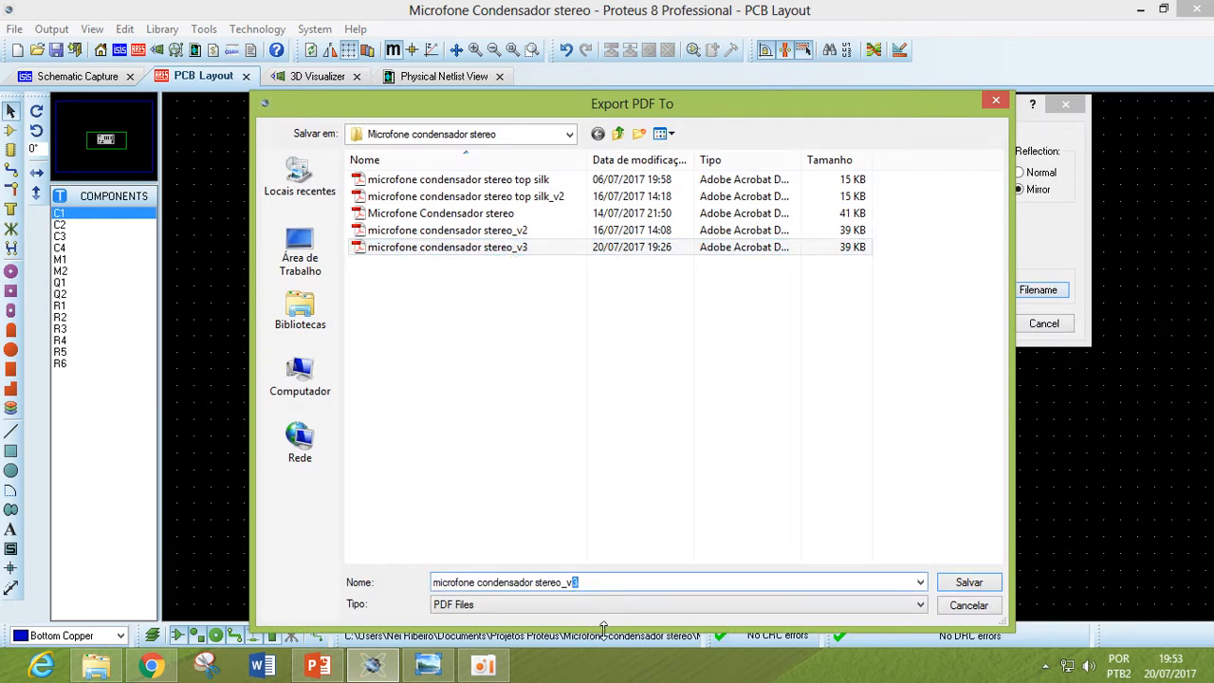
{"action": "type", "text": "4"}
{"action": "left_click", "coordinate": [969, 583]}
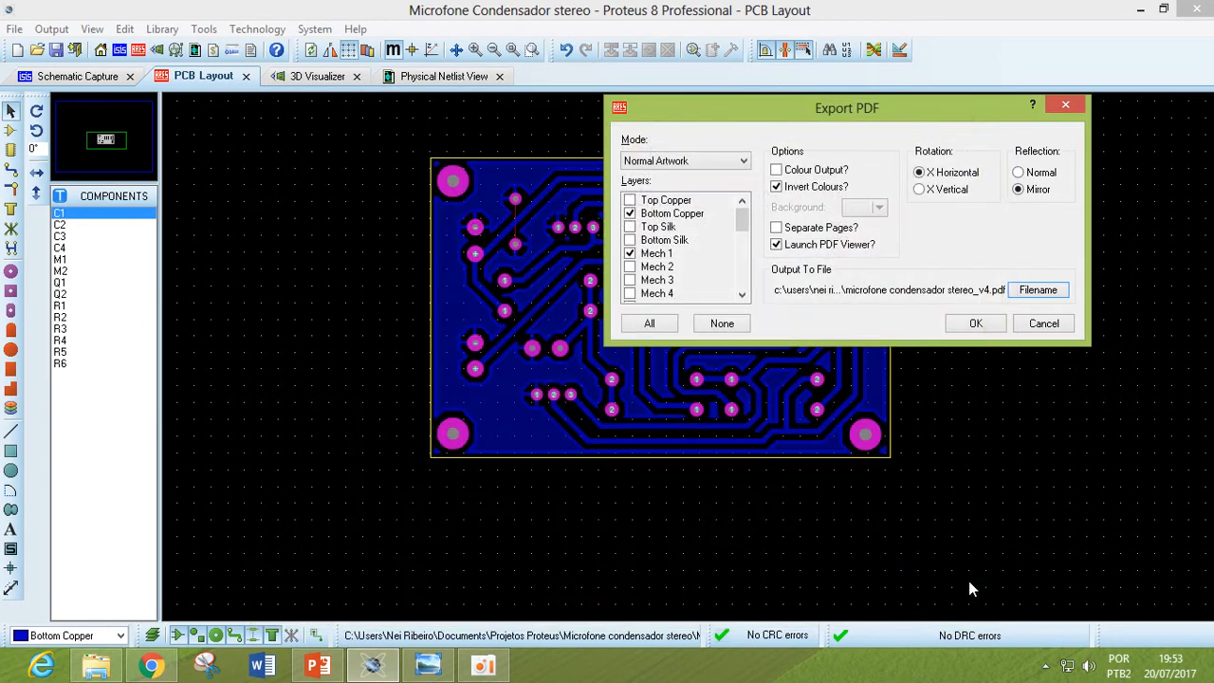
Export the bottom copper artwork to PDF and maximize the resulting document in Adobe Reader
{"action": "left_click", "coordinate": [977, 325]}
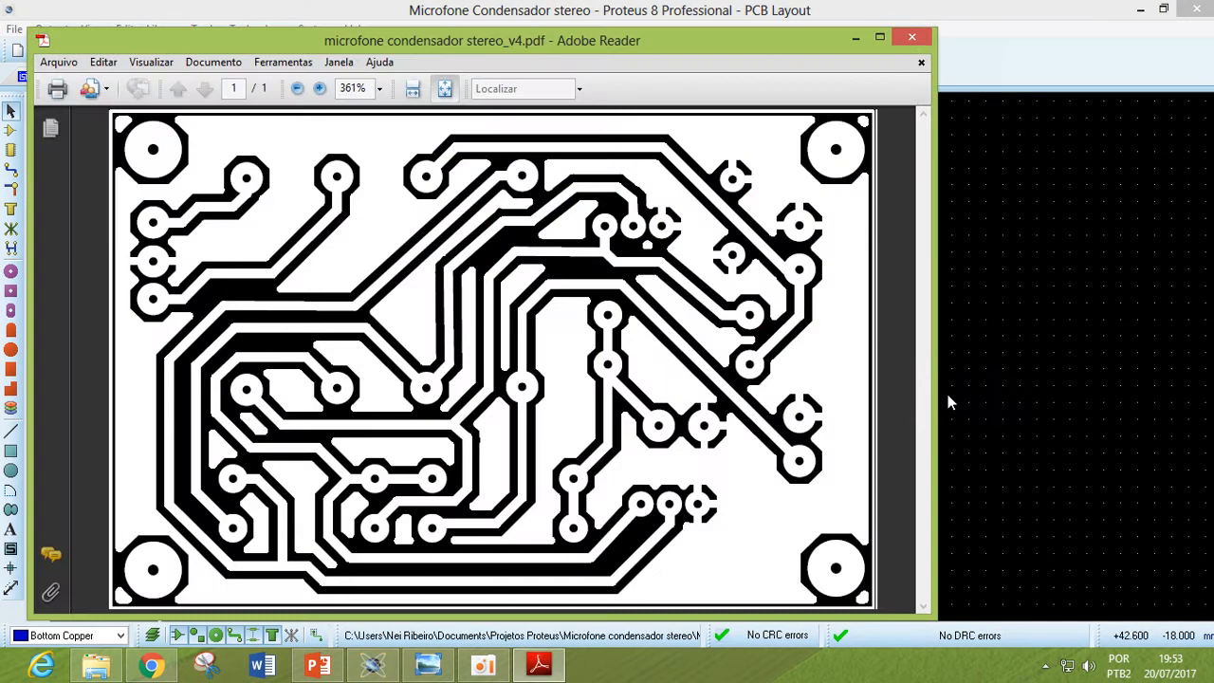
{"action": "left_click", "coordinate": [879, 37]}
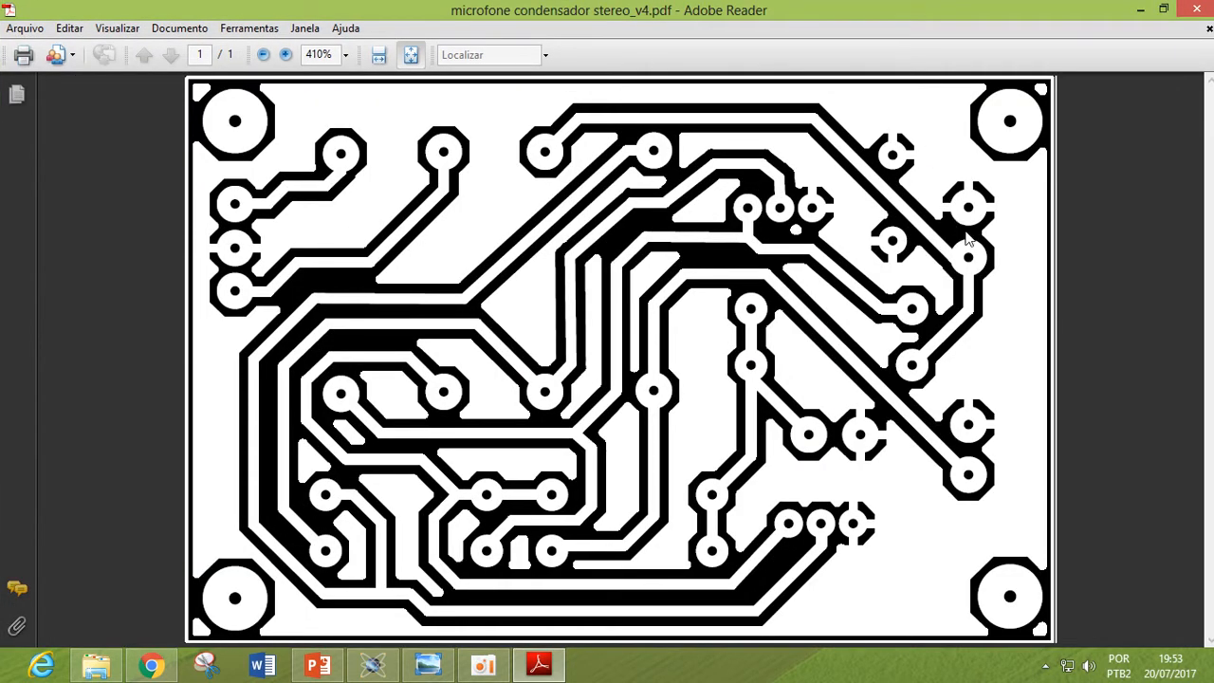